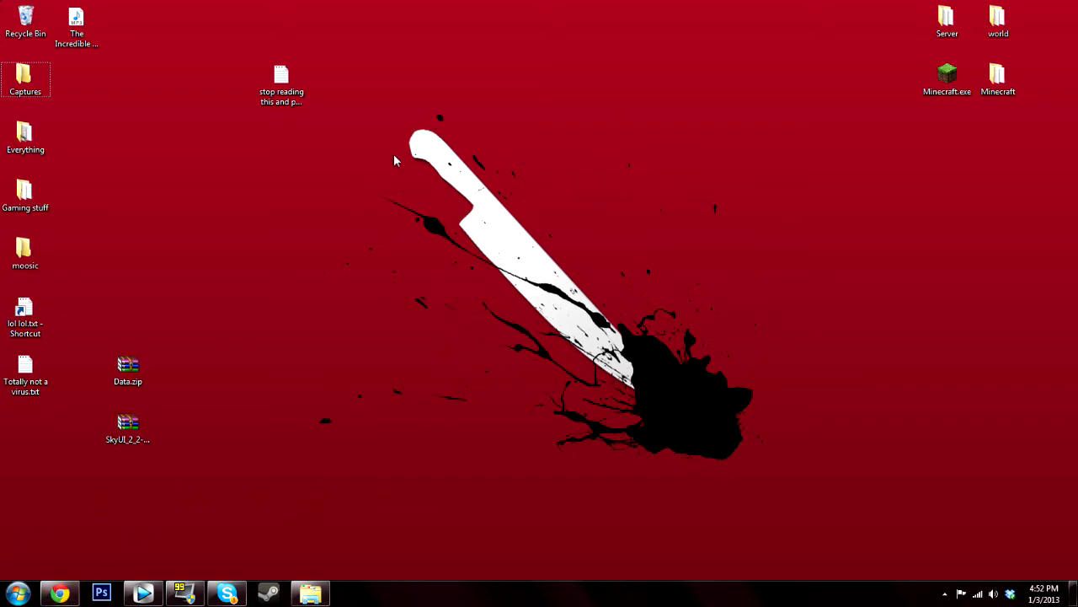
- Launch Minecraft.exe from the desktop, allow it to run past the security warning, and minimize its launcher
double_click(937, 86)
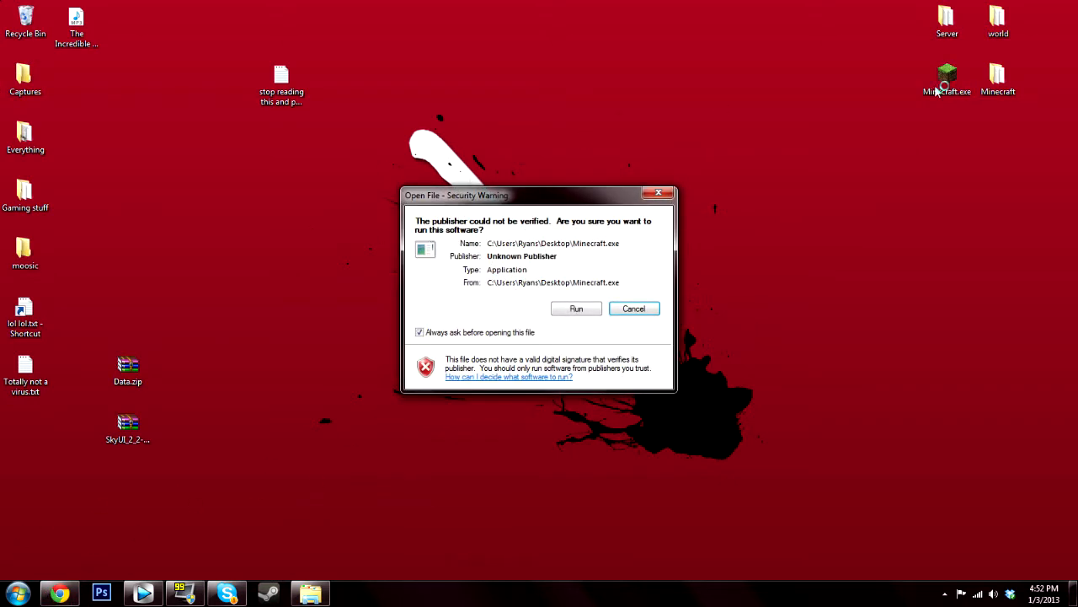
left_click(578, 312)
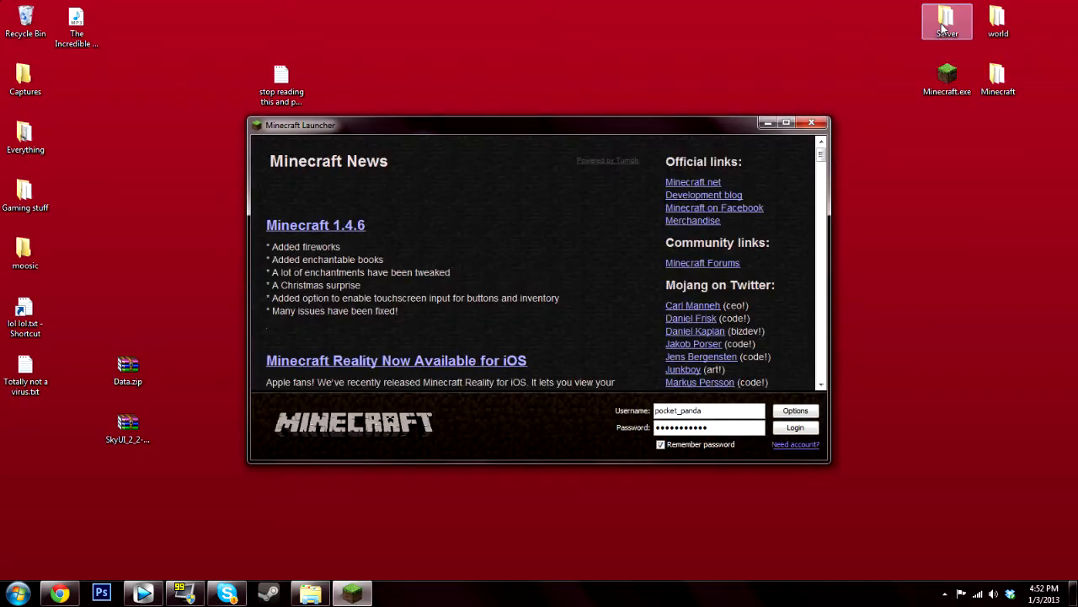
left_click(768, 123)
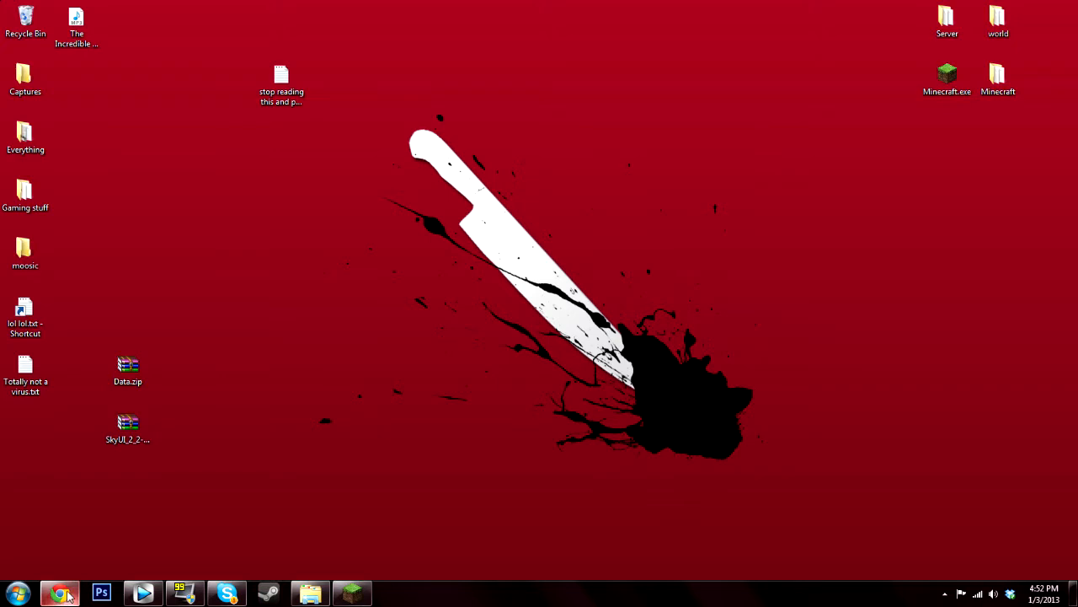
- Move the desktop file "Totally not a virus.txt" to the Recycle Bin
left_click_drag(271, 338, 355, 441)
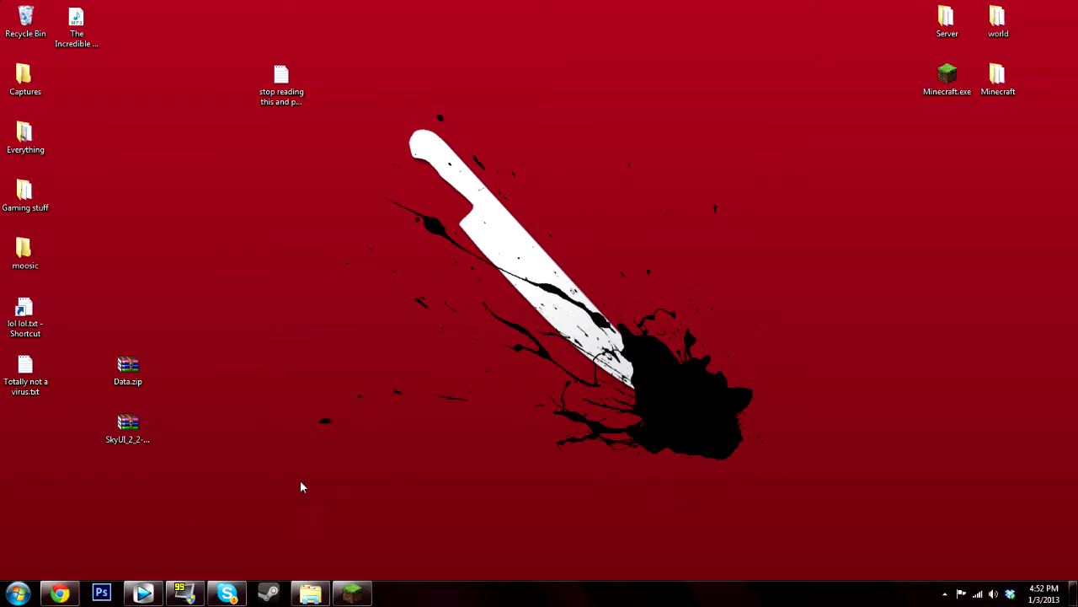
left_click_drag(271, 479, 821, 109)
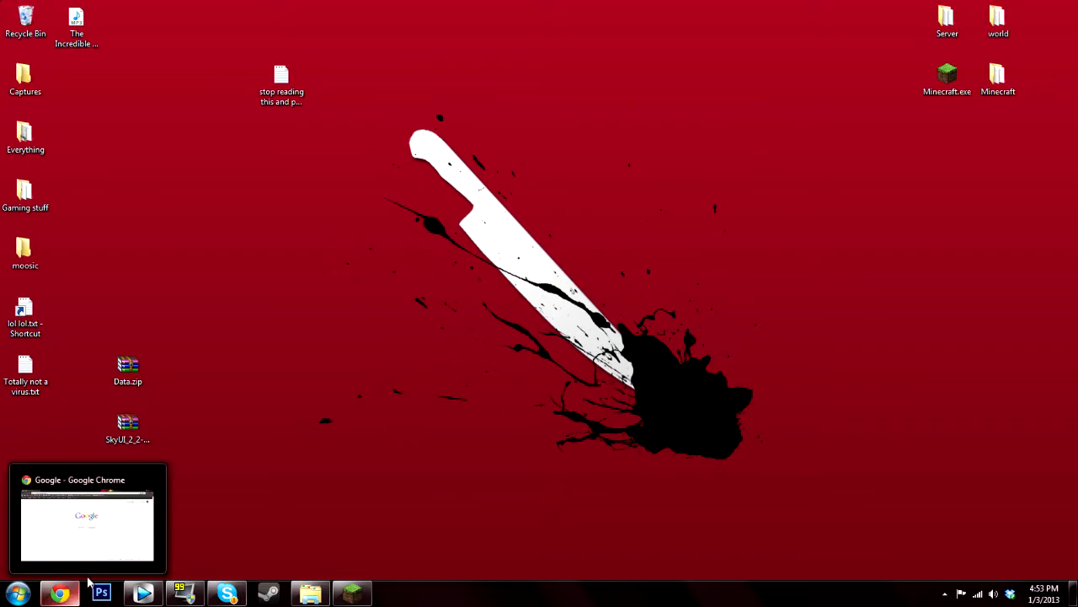
left_click_drag(25, 370, 27, 21)
left_click(395, 259)
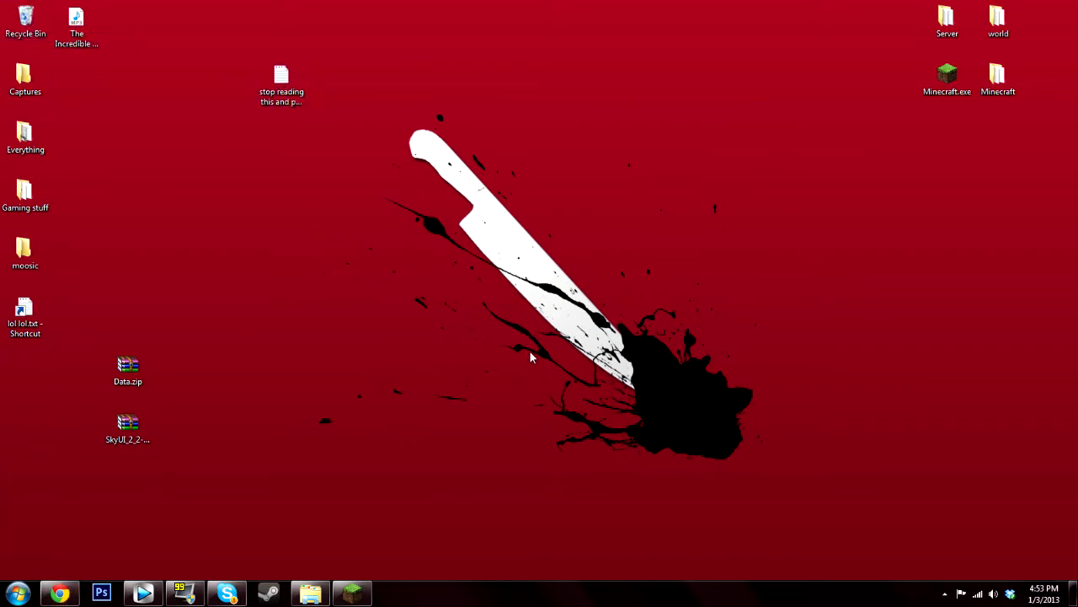
left_click_drag(246, 475, 774, 134)
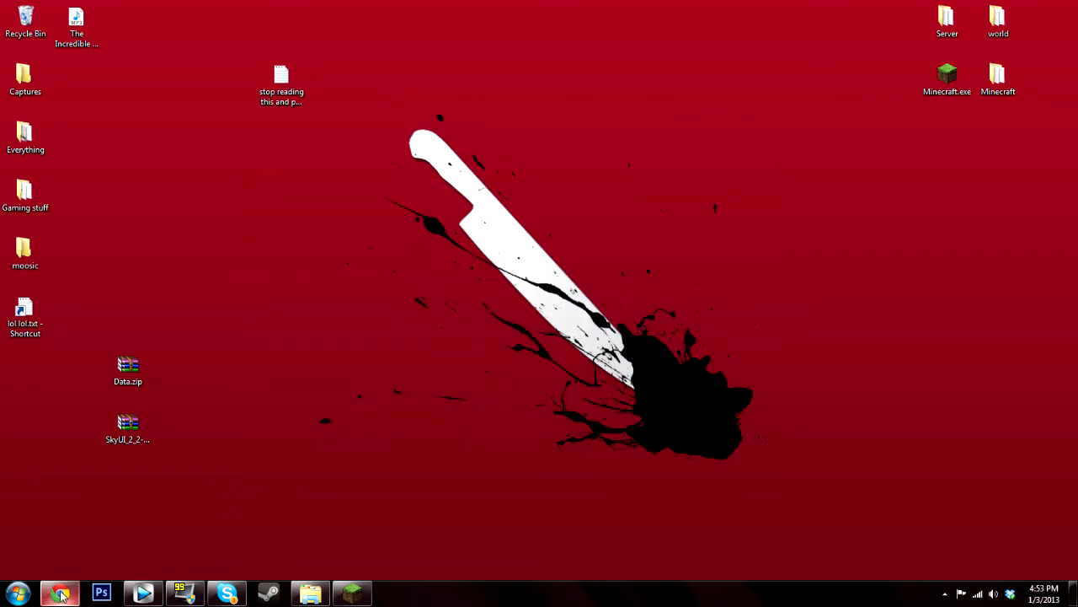
mouse_move(62, 596)
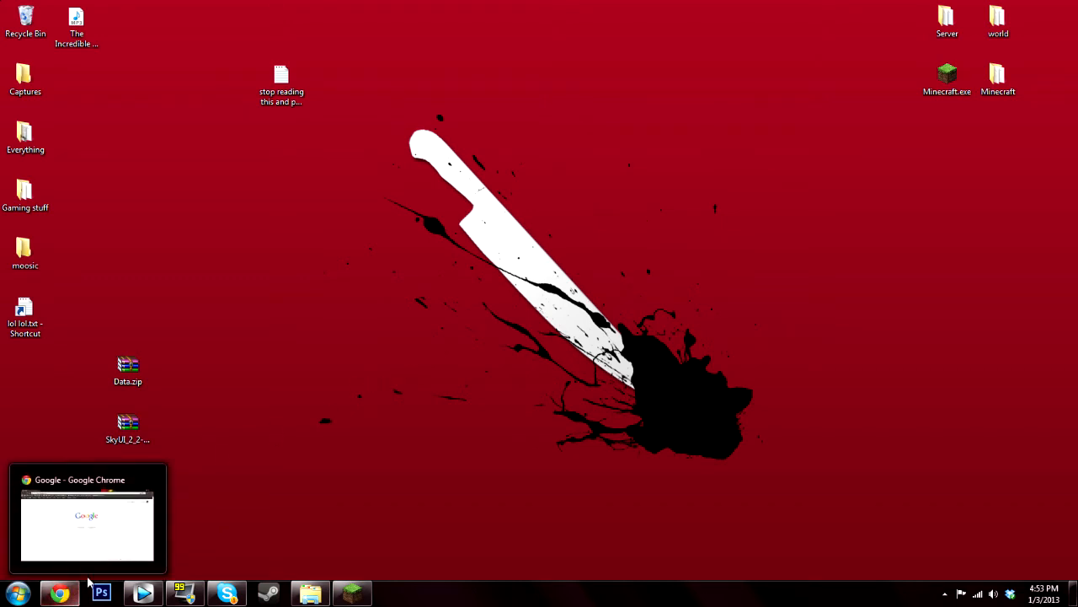
- Open the Windows Command Prompt with cmd and move its window toward the middle of the desktop
left_click(19, 593)
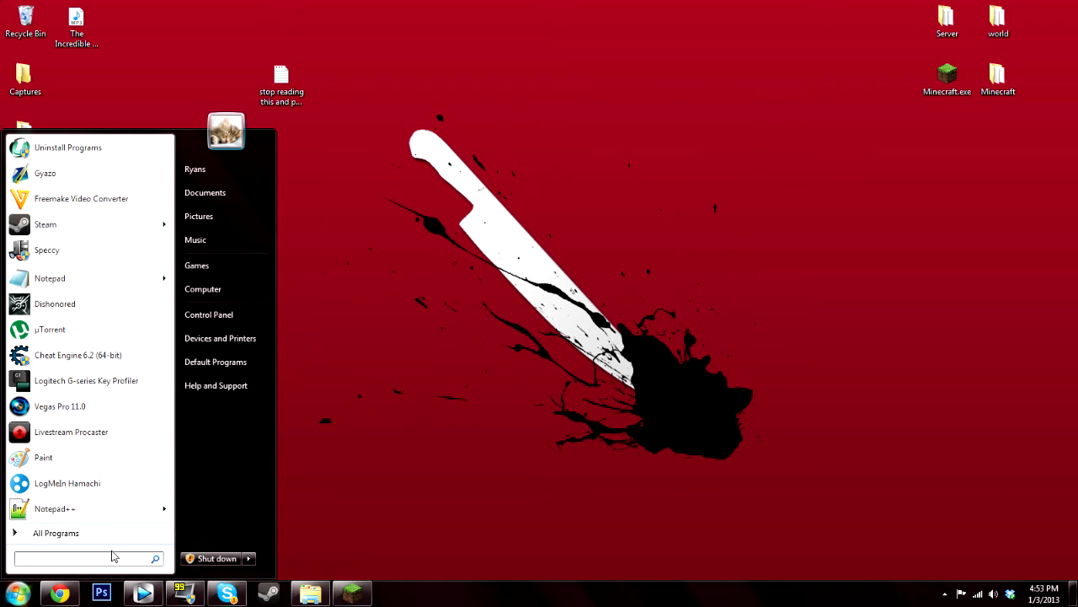
type("cmd")
key("Return")
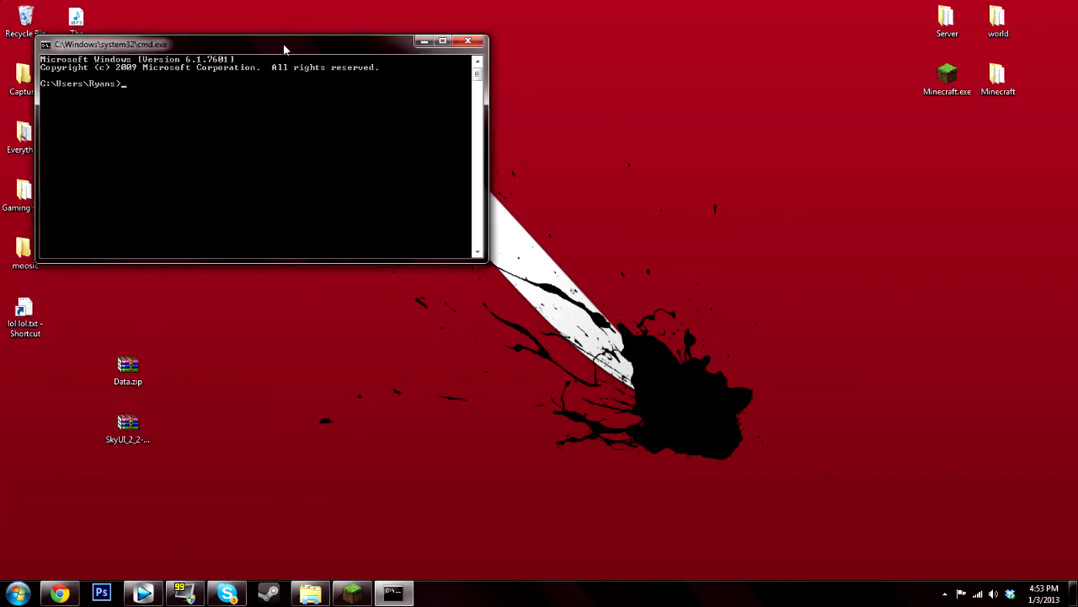
left_click_drag(283, 43, 550, 113)
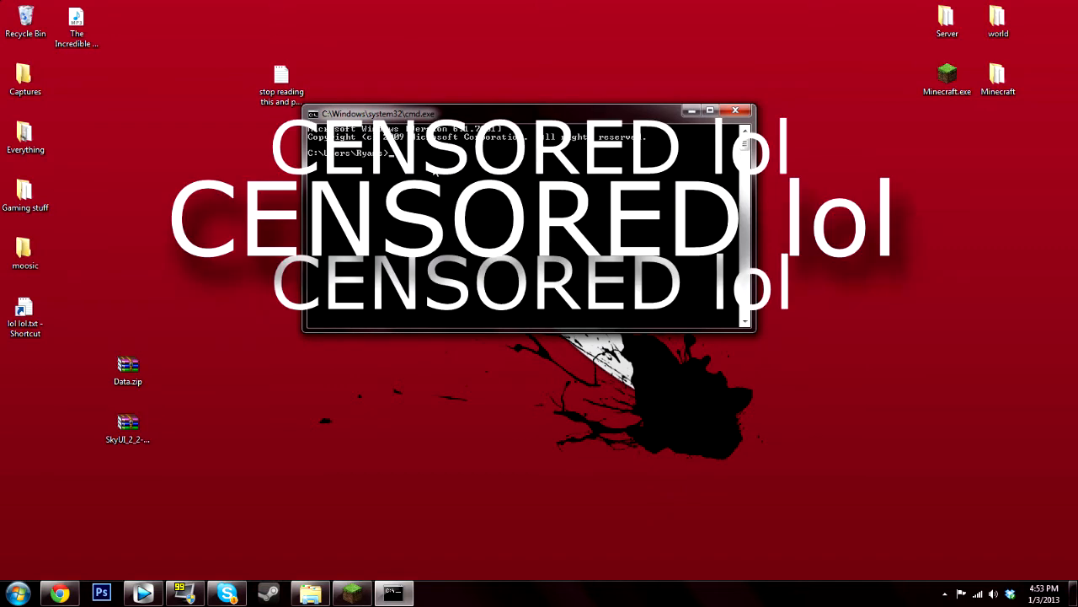
- Run ipconfig and review the wireless adapter's IPv4 address and default gateway at the start of the output
type("ipconfig")
key("Return")
scroll(529, 223, "up", 4)
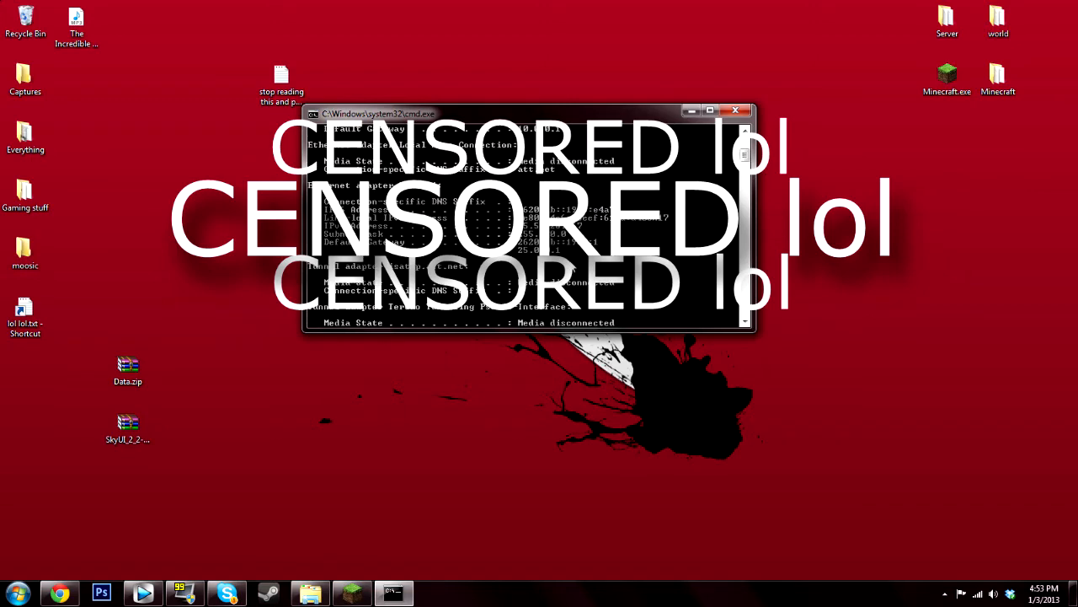
scroll(529, 224, "up", 2)
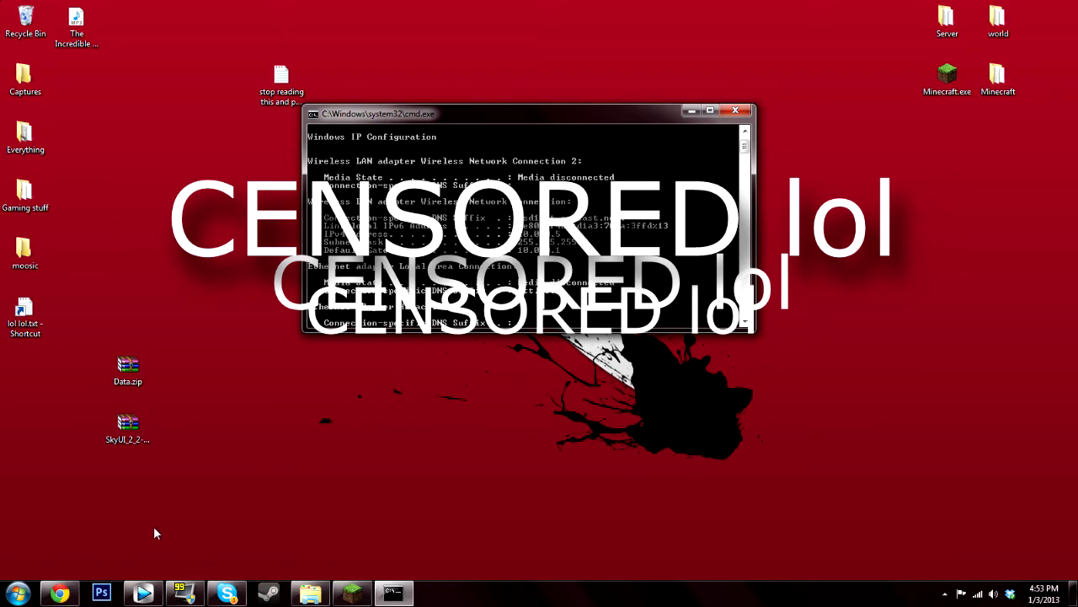
- Switch to Chrome and load the router's login page at 10.0.0.1
left_click(59, 593)
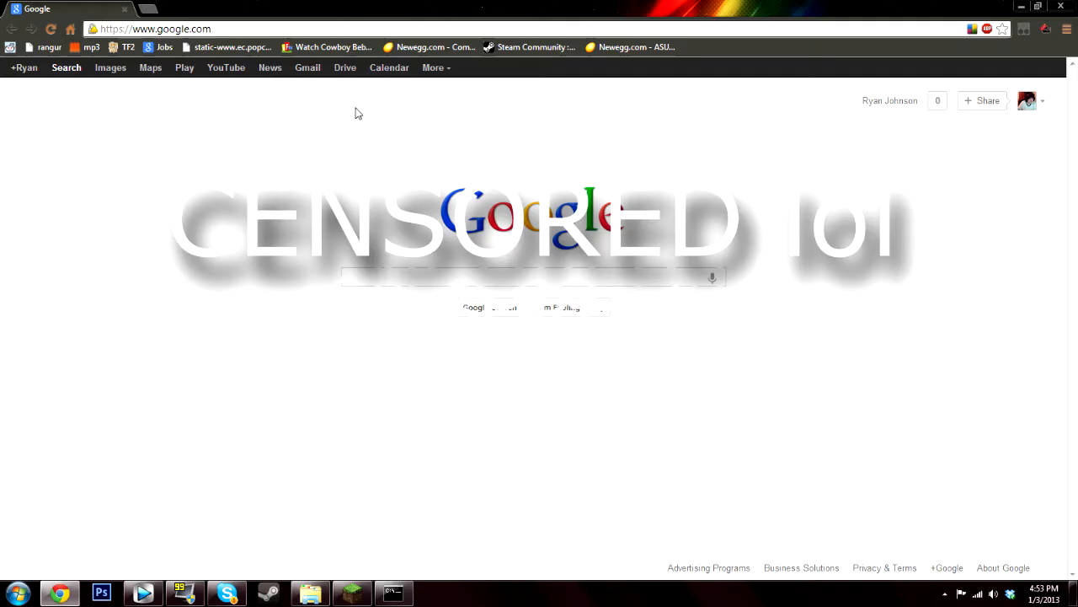
left_click(160, 29)
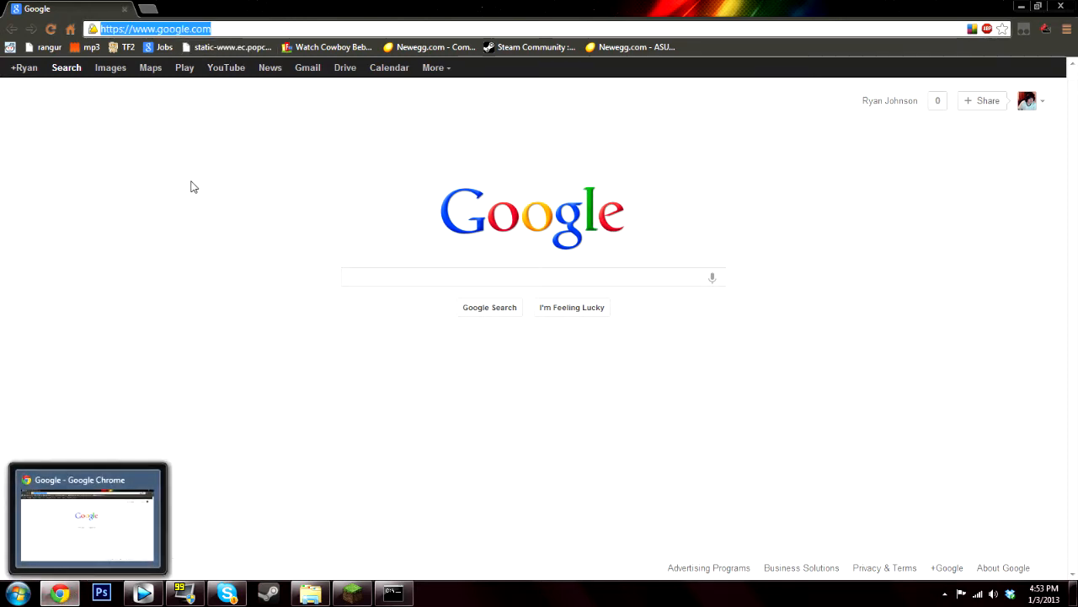
type("10.0.0.1")
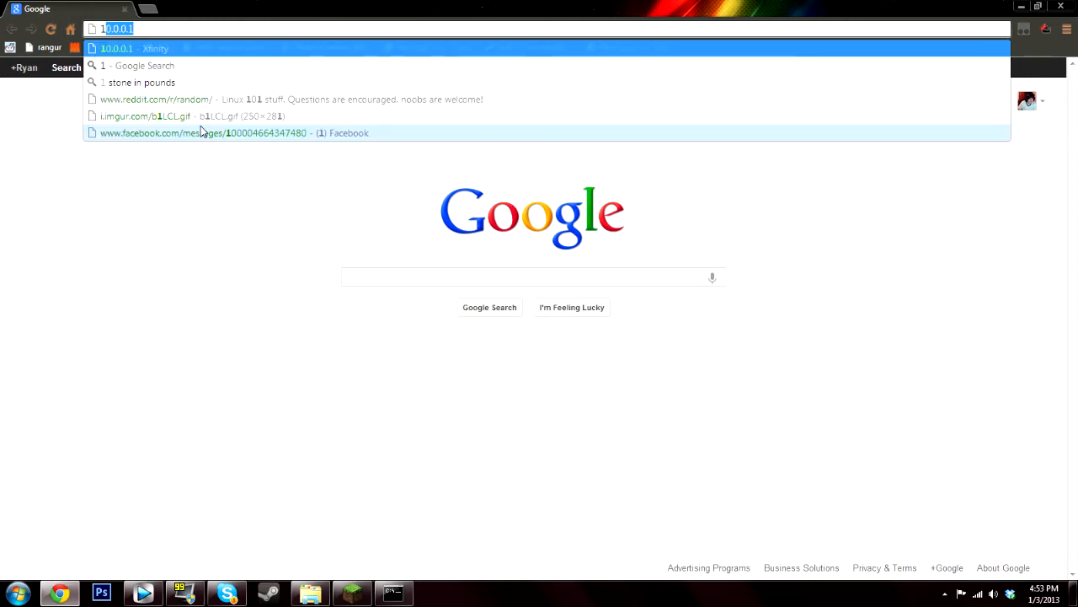
key("Return")
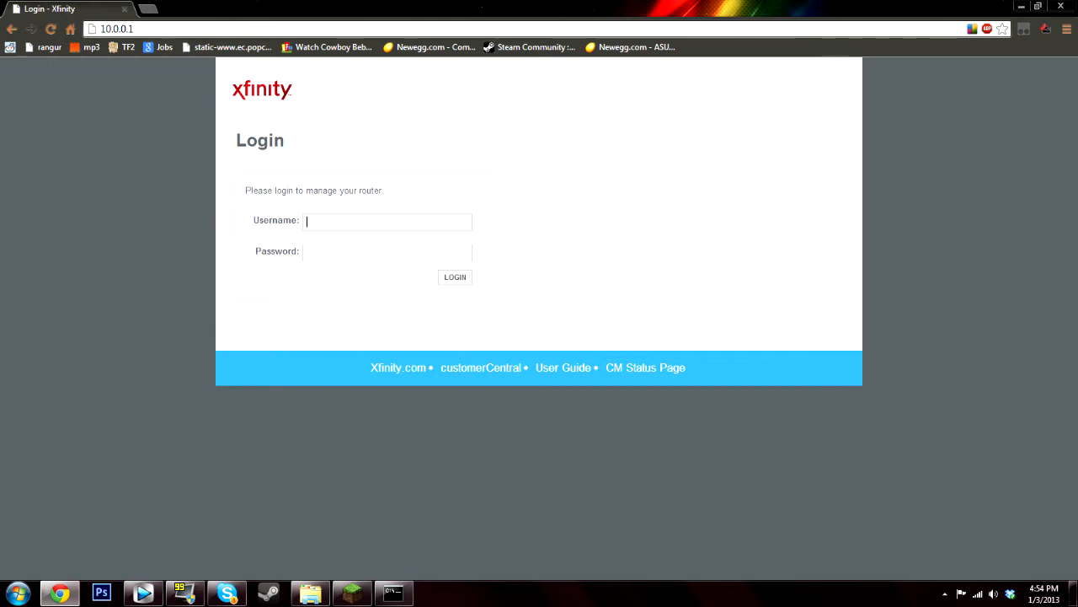
- Log in to the router with the username admin and the account password
type("a")
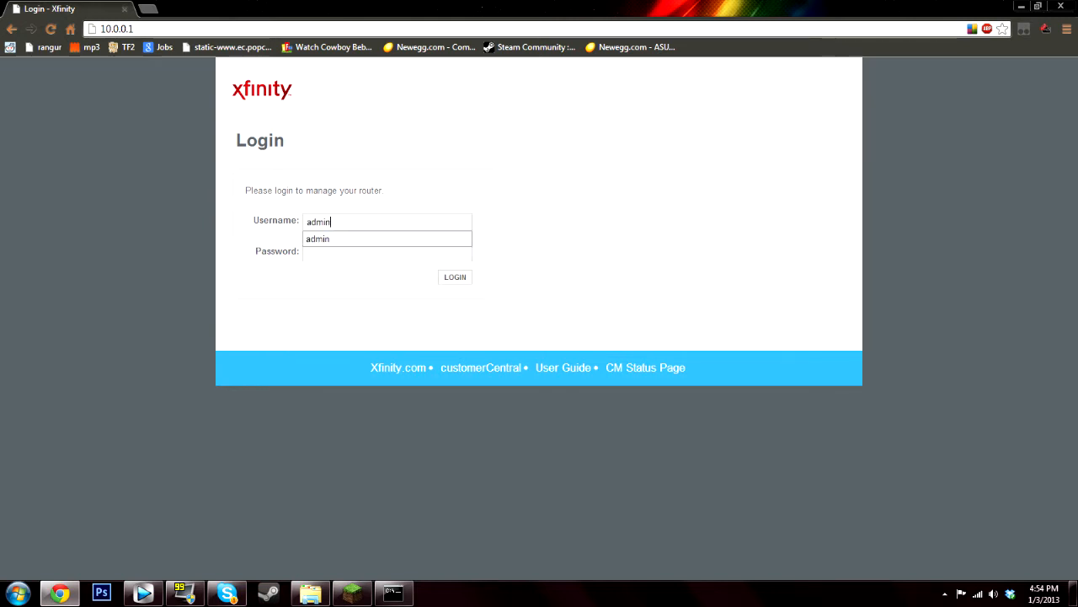
type("dmin")
key("Tab")
type("********")
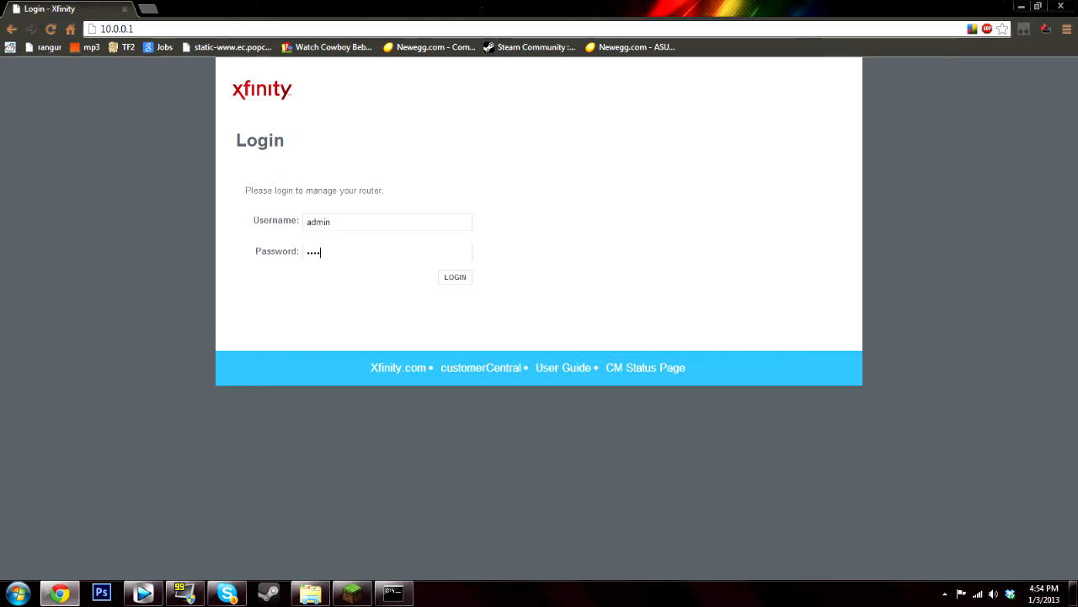
key("Return")
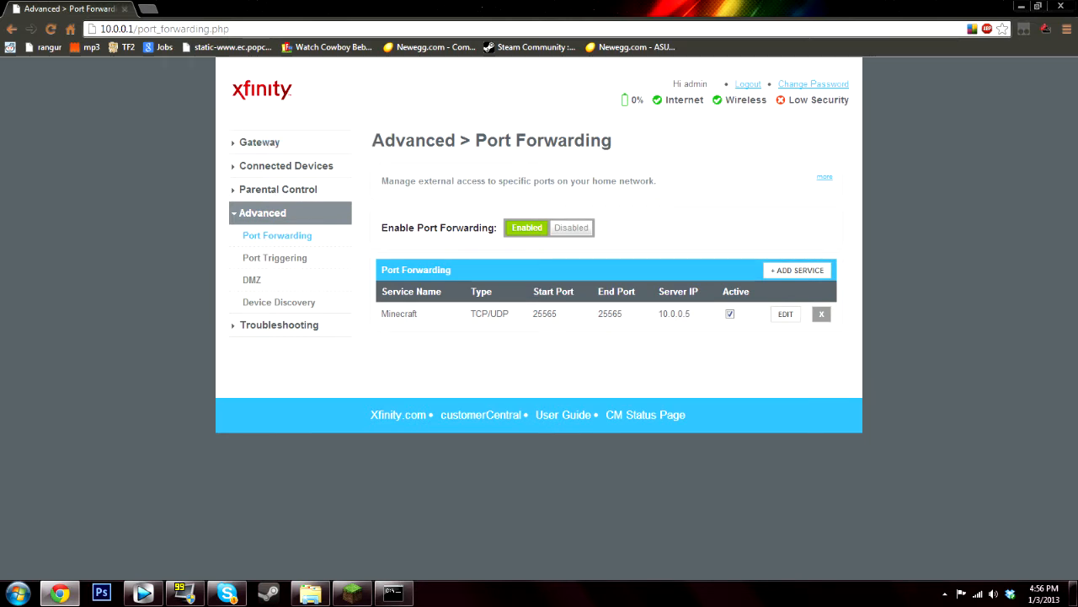
- Switch port forwarding off and back on, and highlight the existing Minecraft entry's server IP
left_click_drag(372, 140, 567, 159)
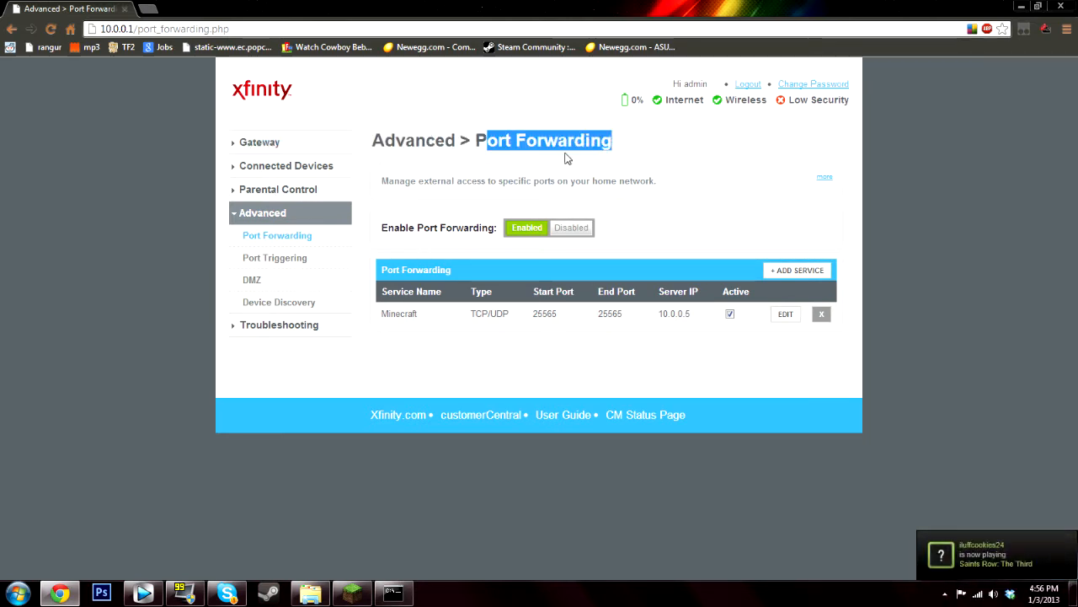
left_click(229, 246)
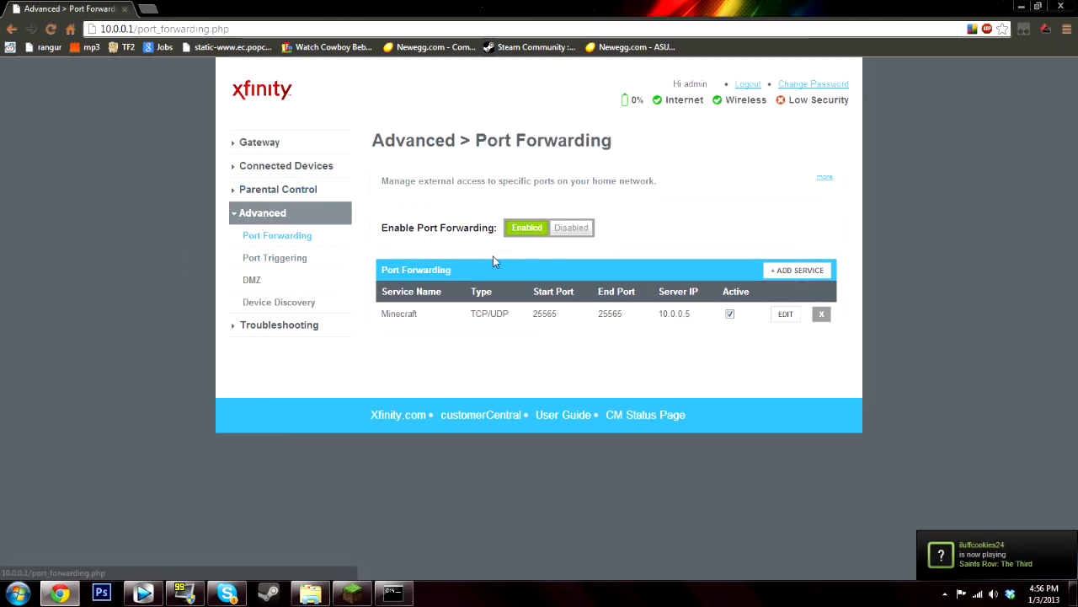
left_click(584, 235)
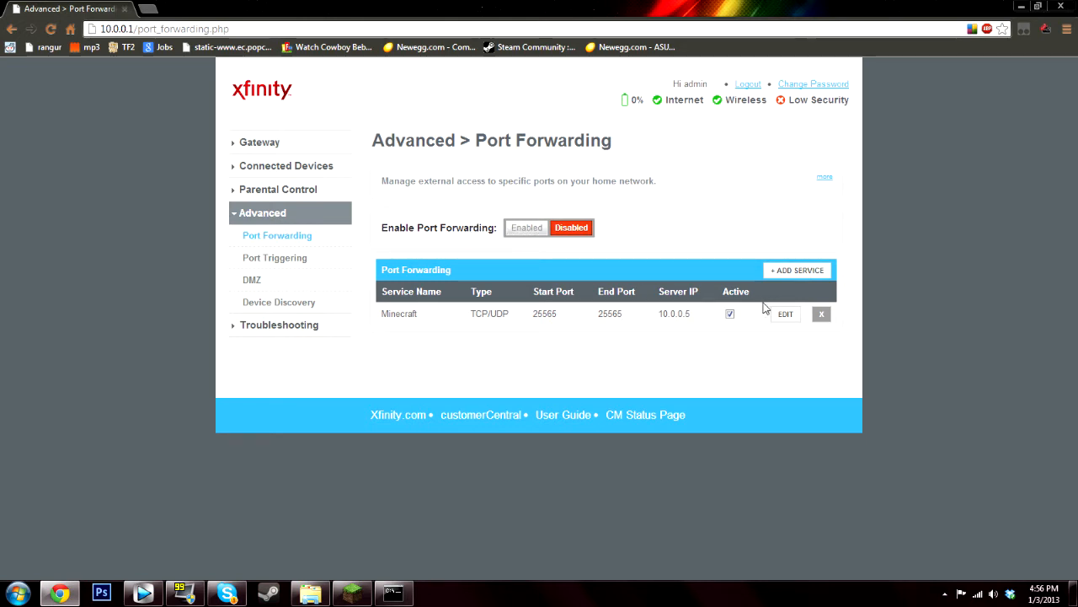
left_click(536, 233)
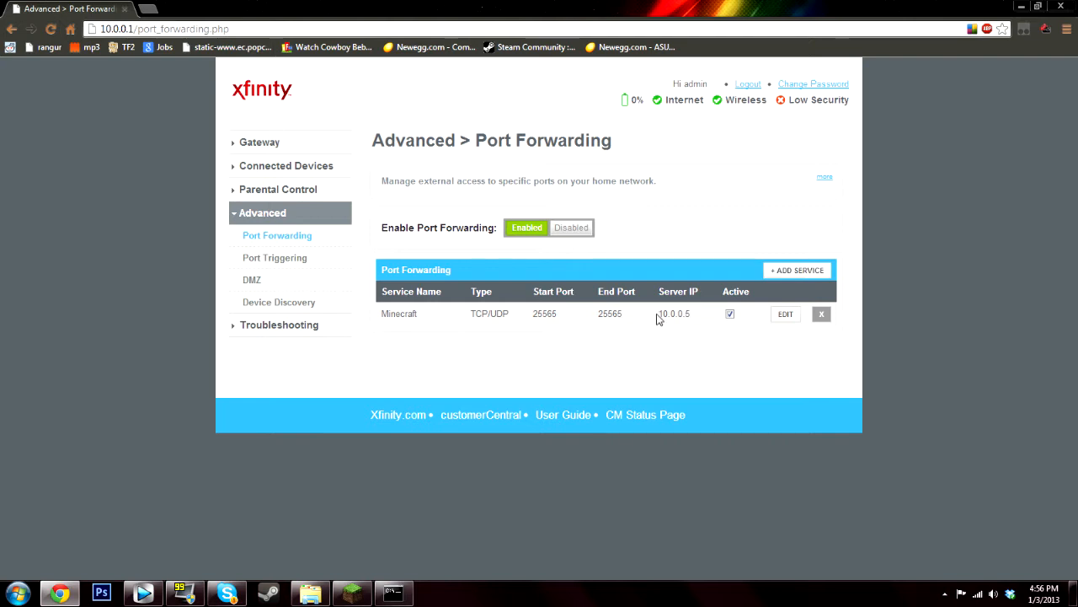
left_click_drag(658, 314, 692, 317)
left_click(698, 334)
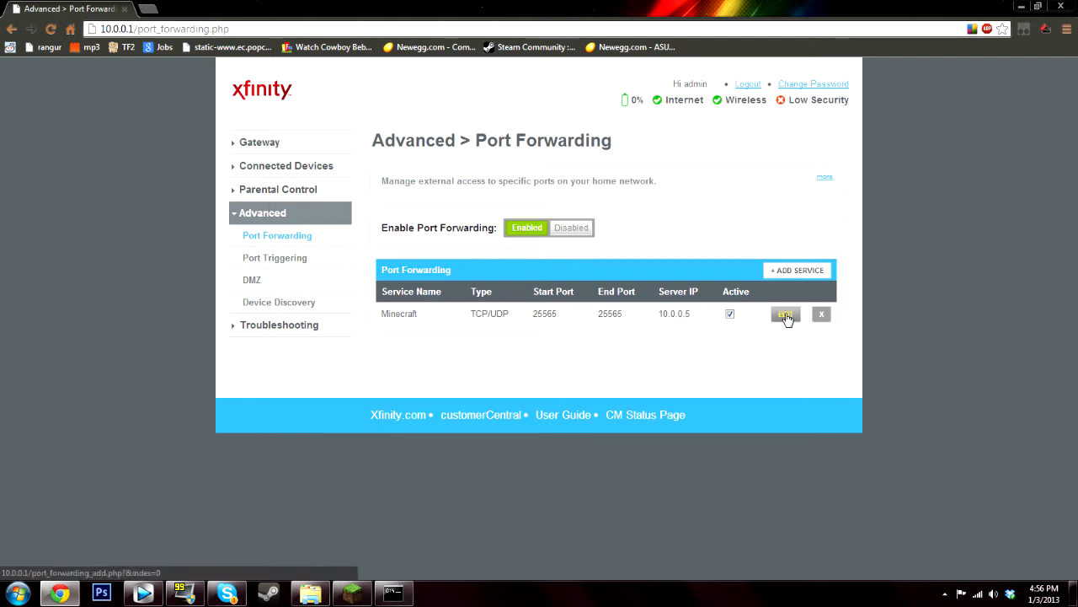
- Add a port forwarding service of the common type Other and name it "Minecraft server 2"
left_click(798, 270)
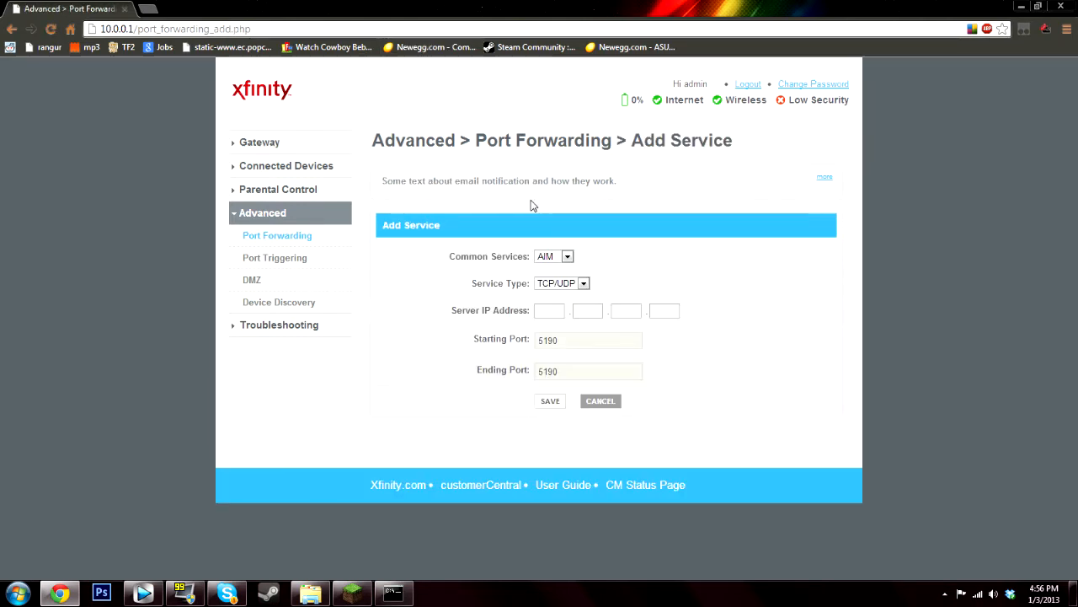
left_click(567, 257)
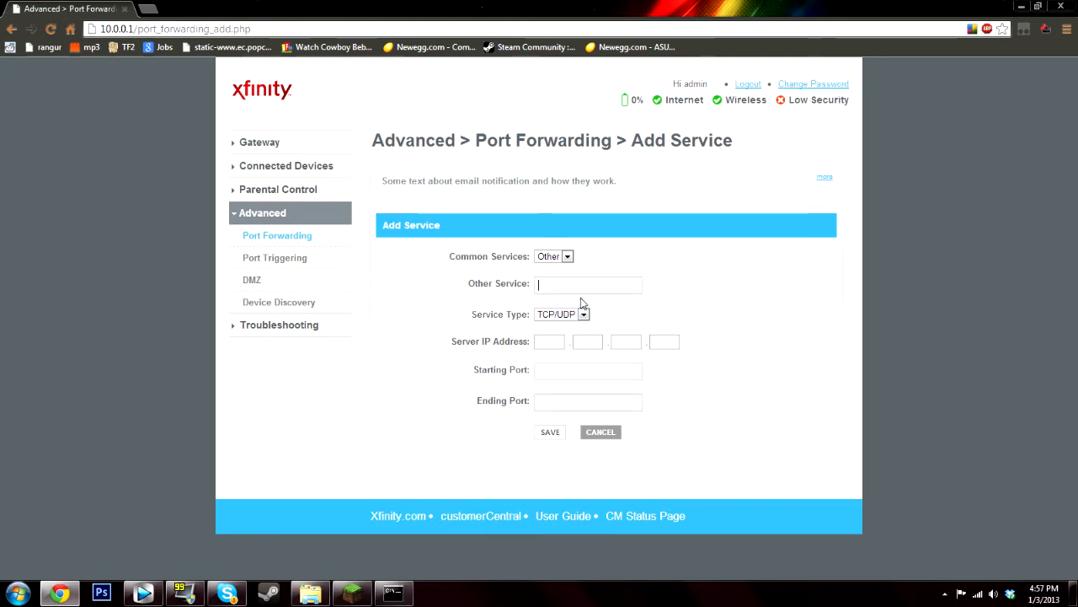
type("M")
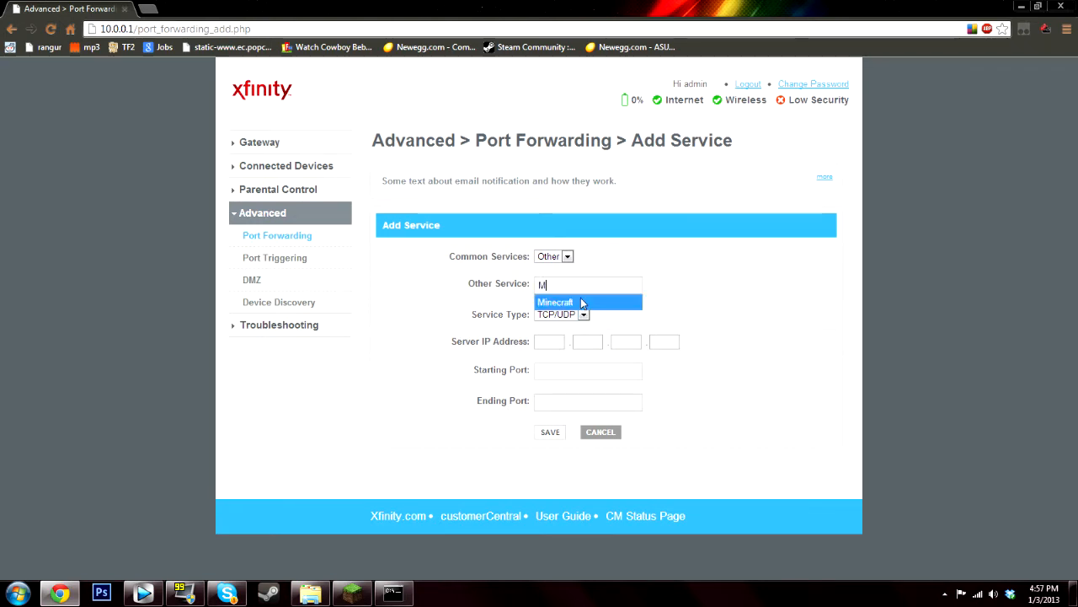
type("inecr")
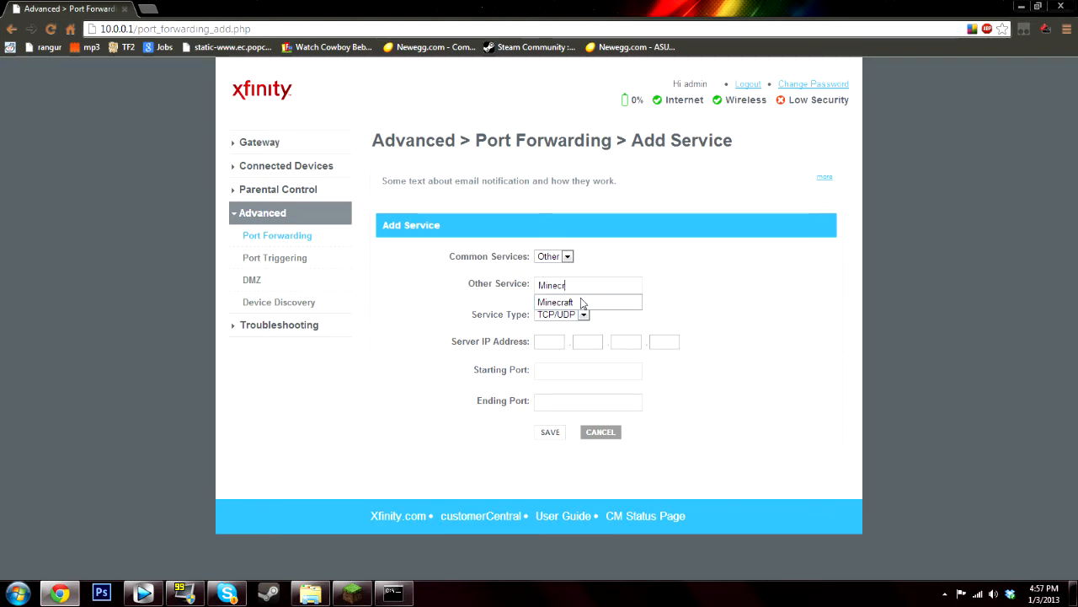
type("aft server 2")
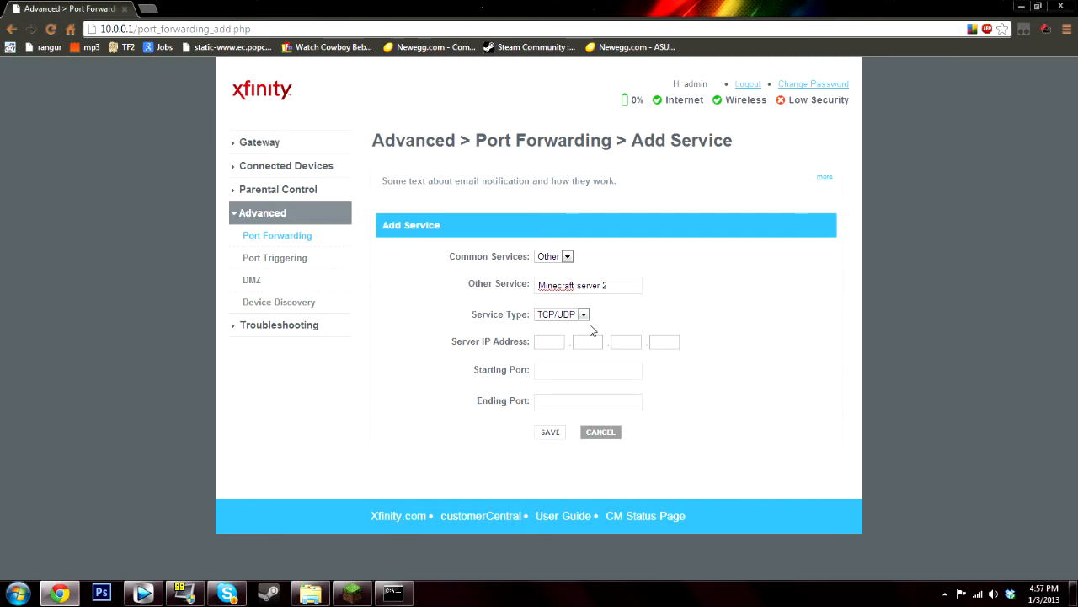
- Set the new service's server IP address to 10.0.0.1
left_click(549, 342)
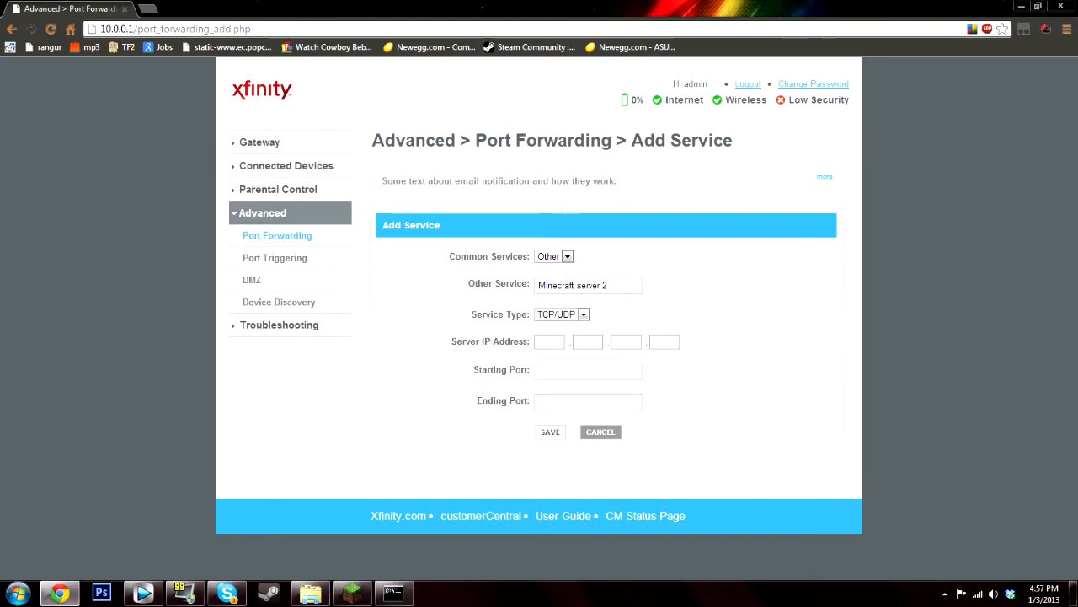
type("10.")
key("BackSpace")
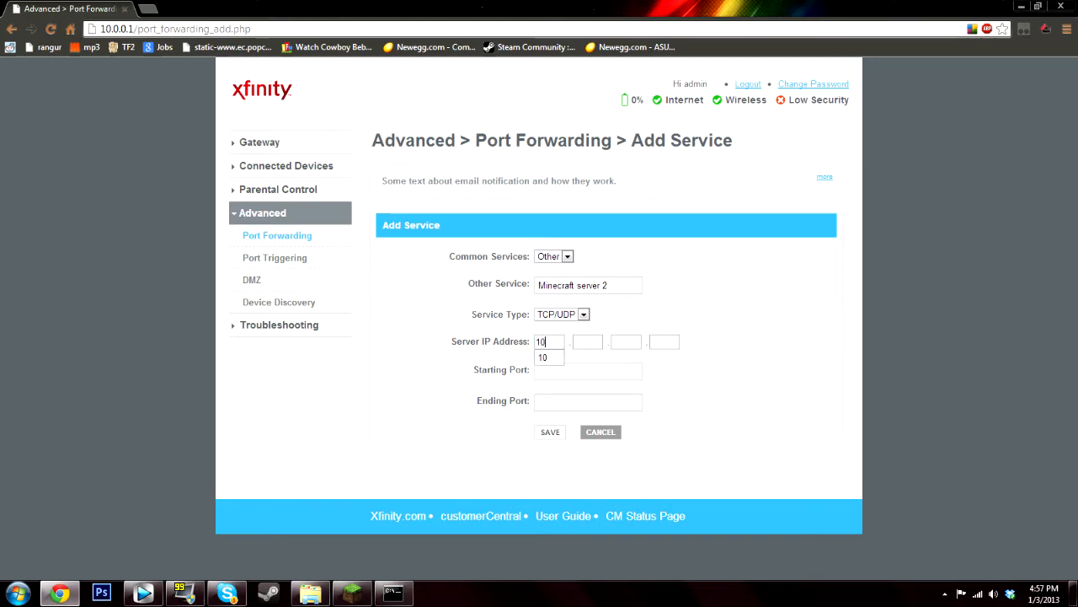
left_click(590, 342)
type("0")
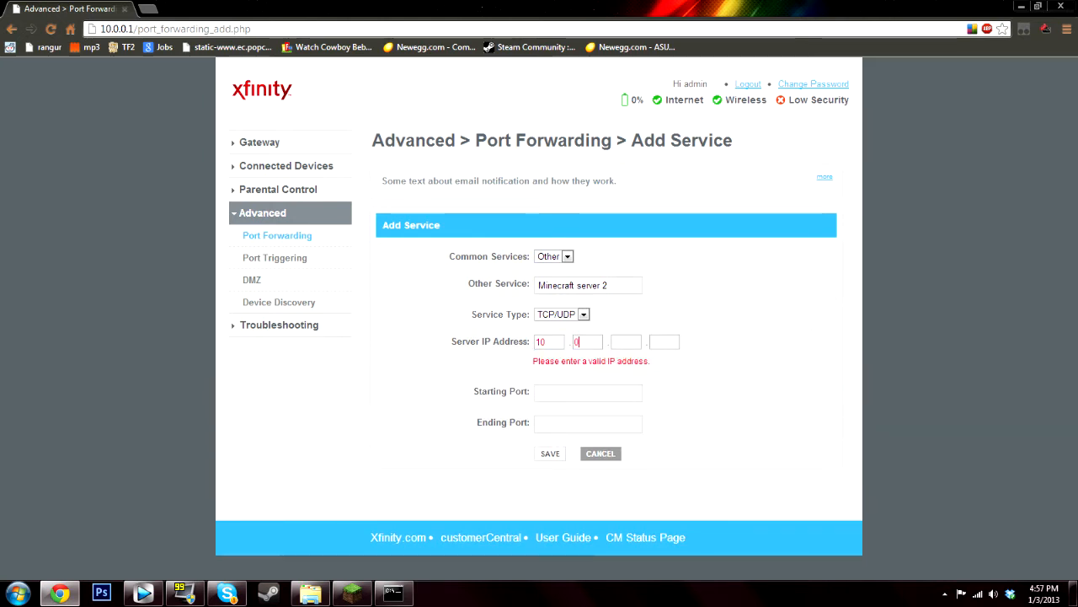
left_click(626, 342)
type("0")
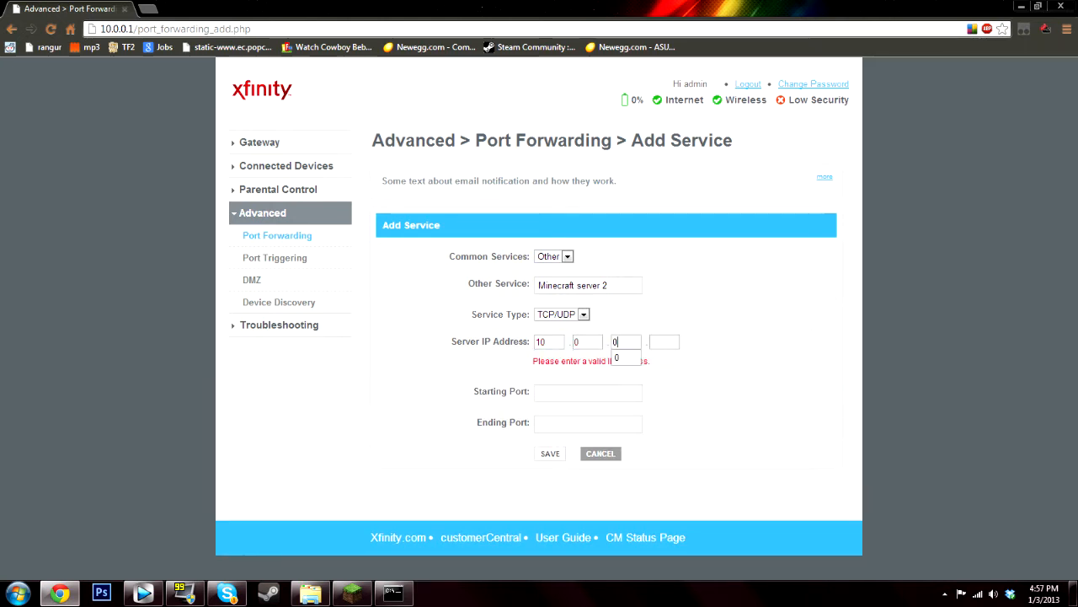
left_click(665, 342)
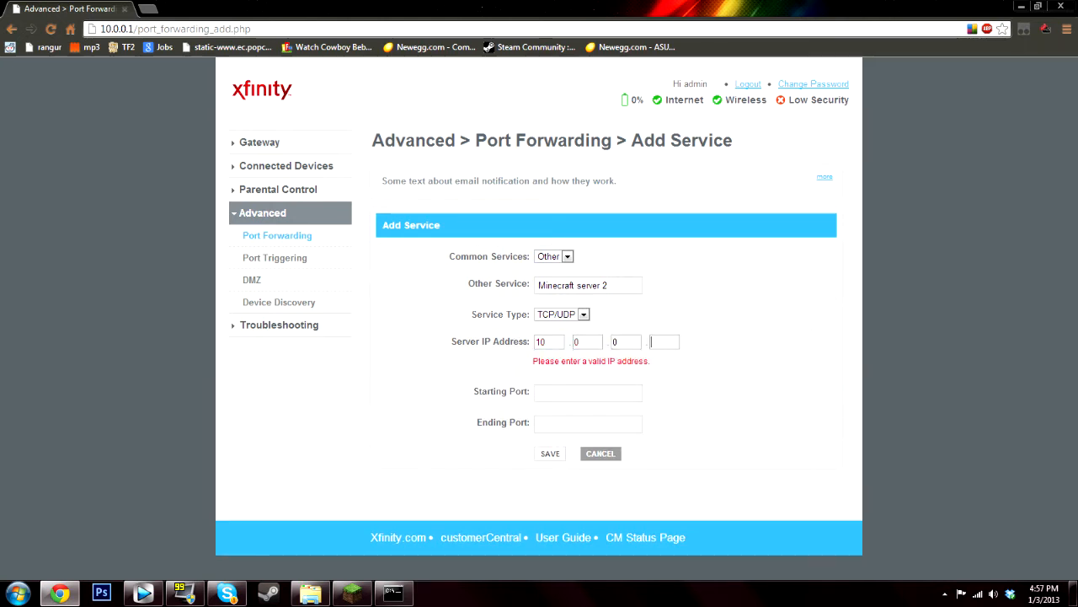
type("1")
key("Tab")
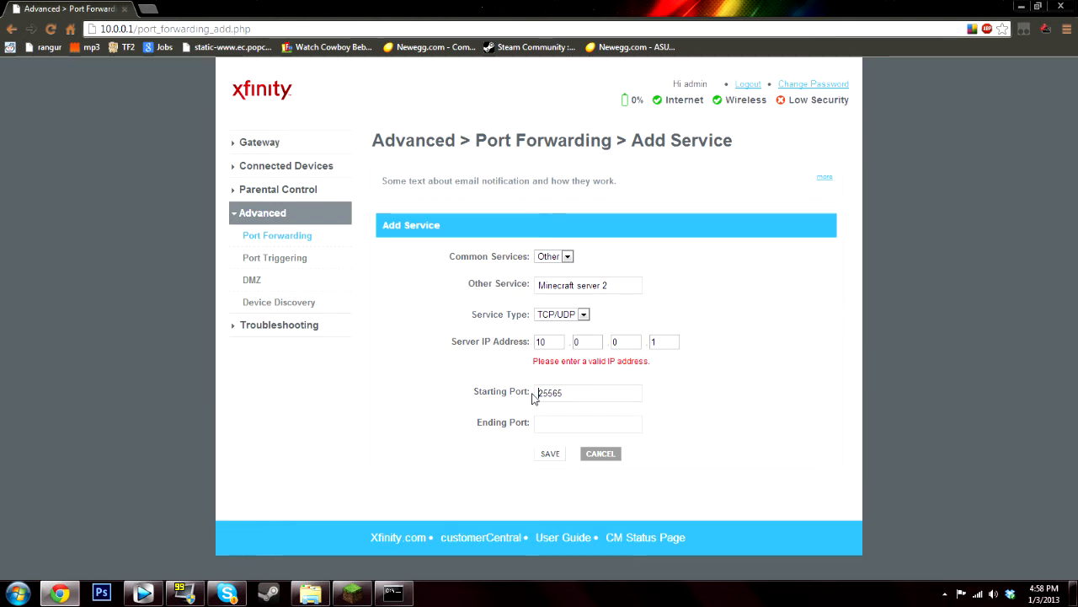
- Set the starting and ending ports to 25565 and try to save the new service
type("25565")
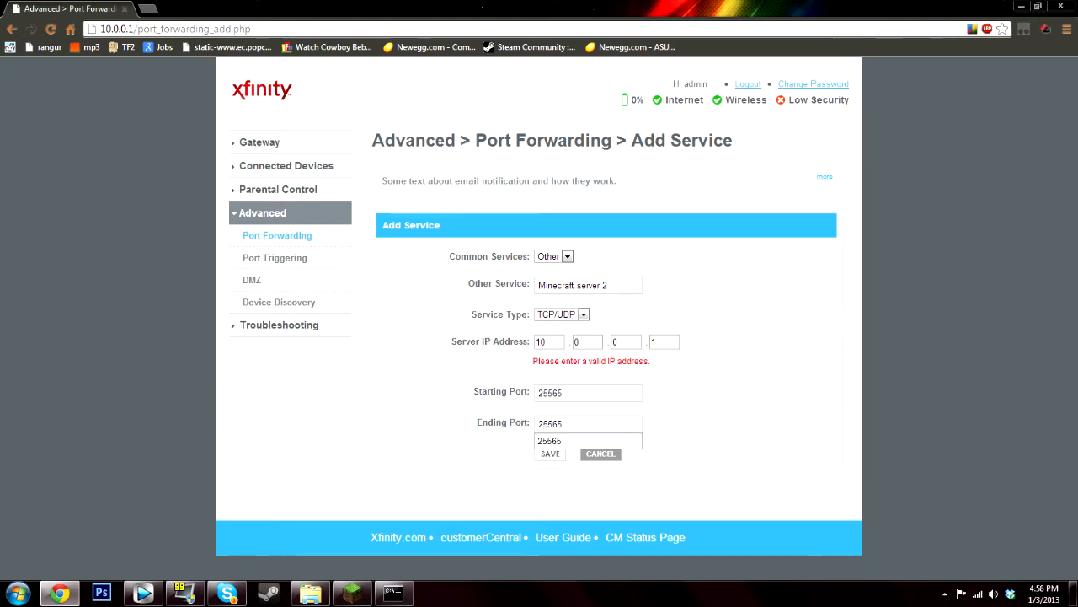
left_click(794, 414)
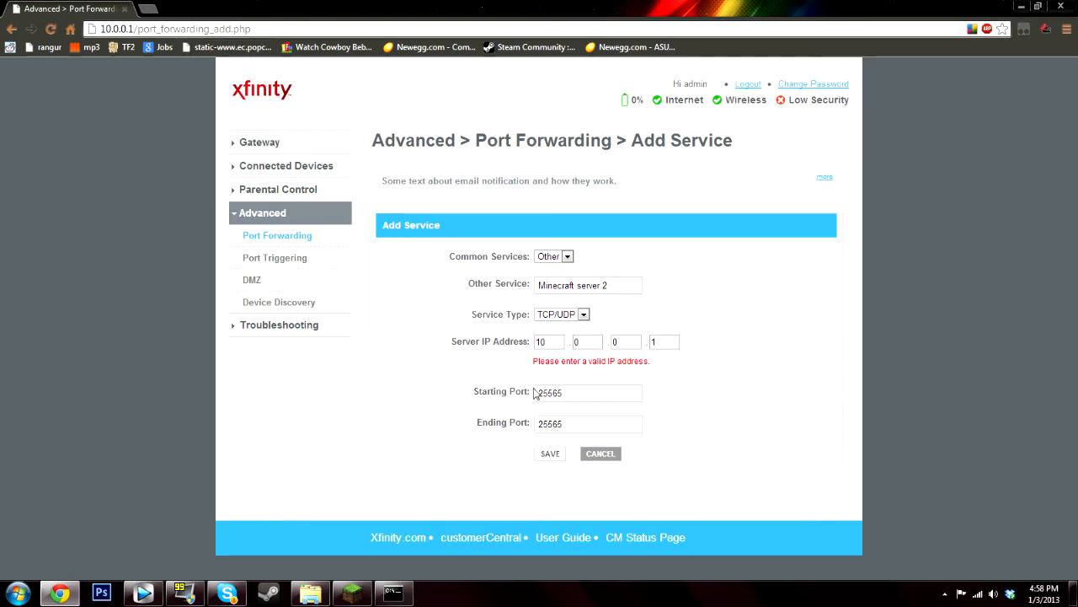
left_click(550, 455)
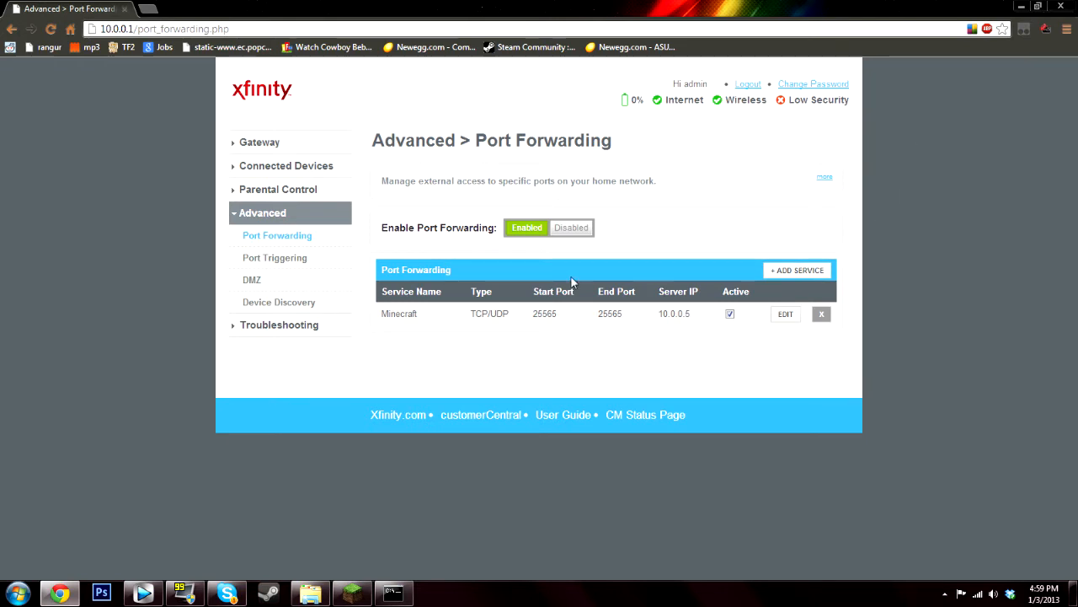
- Highlight the existing Minecraft entry in the port forwarding list, from its name to its start port
left_click_drag(383, 314, 561, 316)
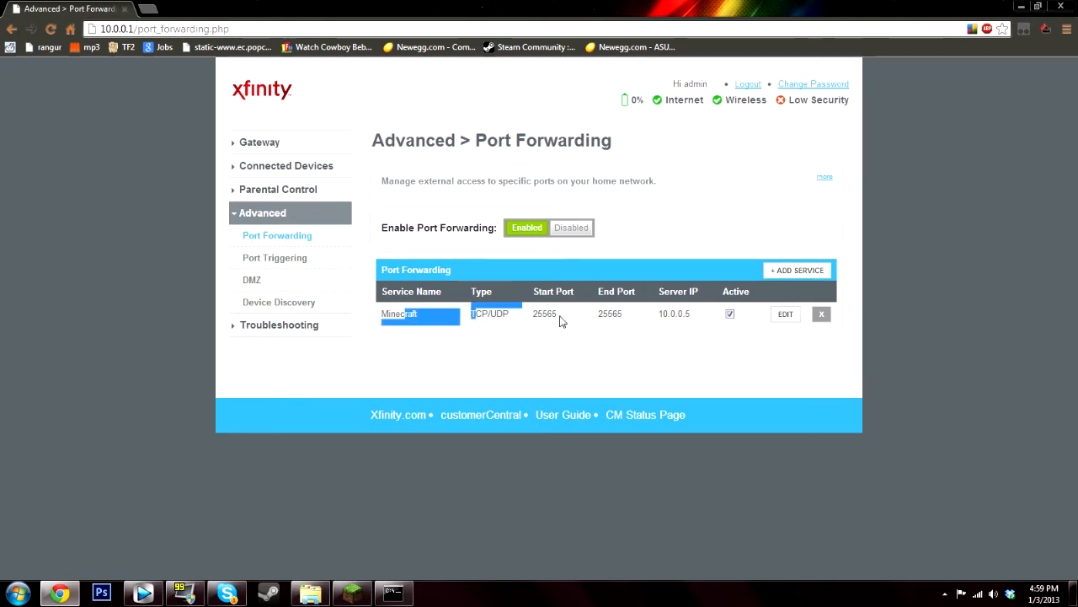
left_click(560, 317)
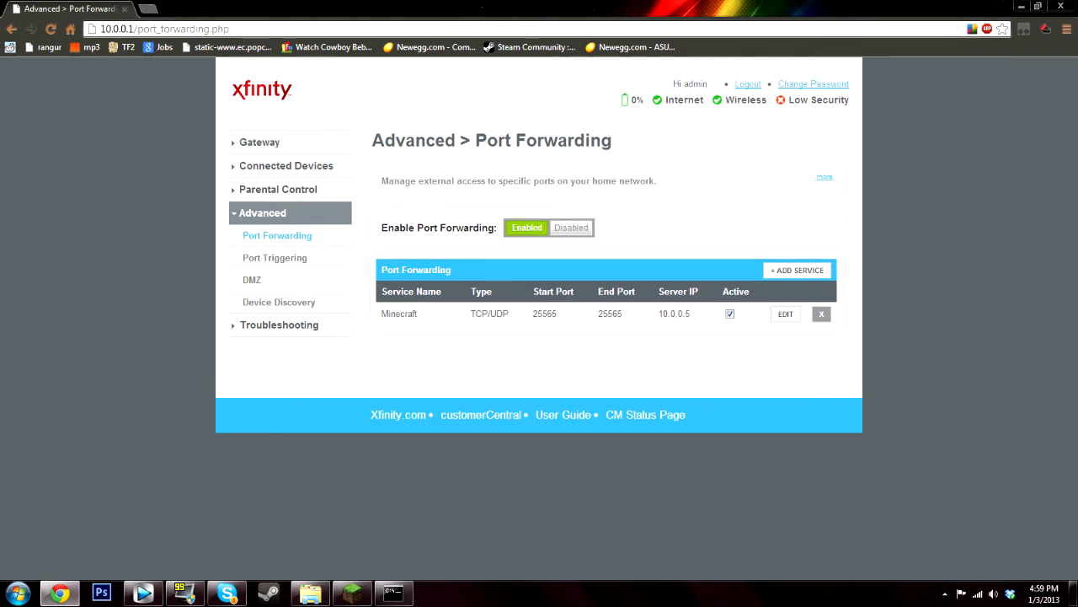
- Go to the minecraft.net download page in a new tab and download Minecraft_Server.exe without running it
left_click(148, 9)
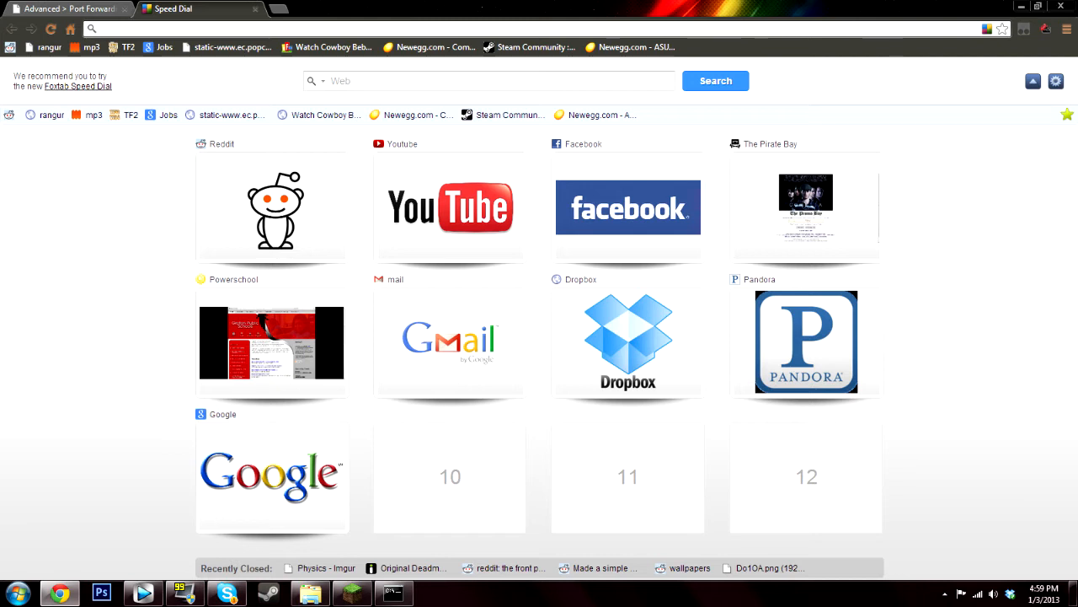
type("minecraft.net")
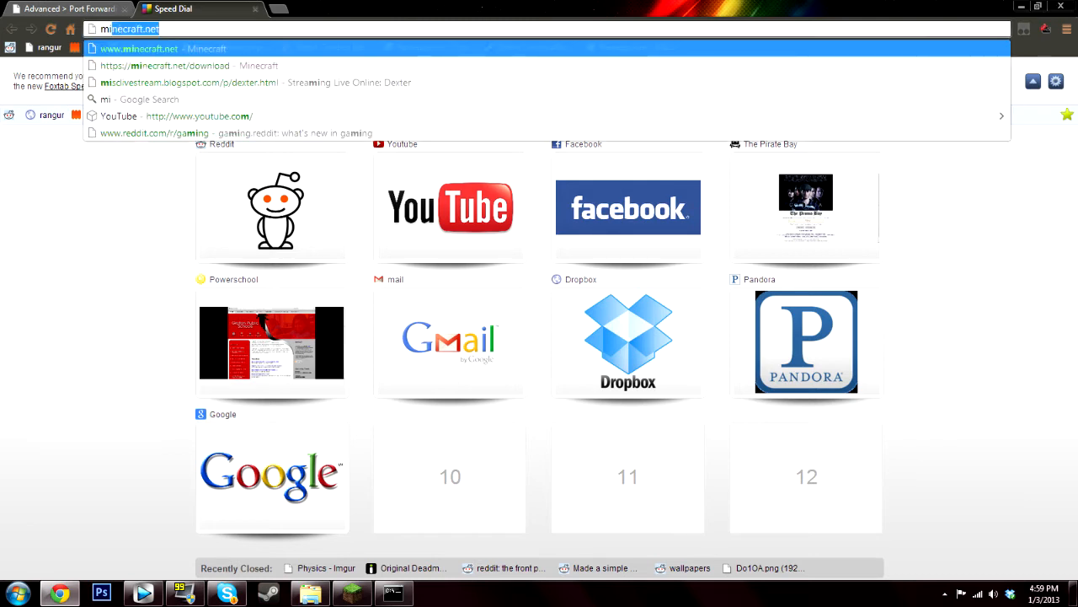
key("Return")
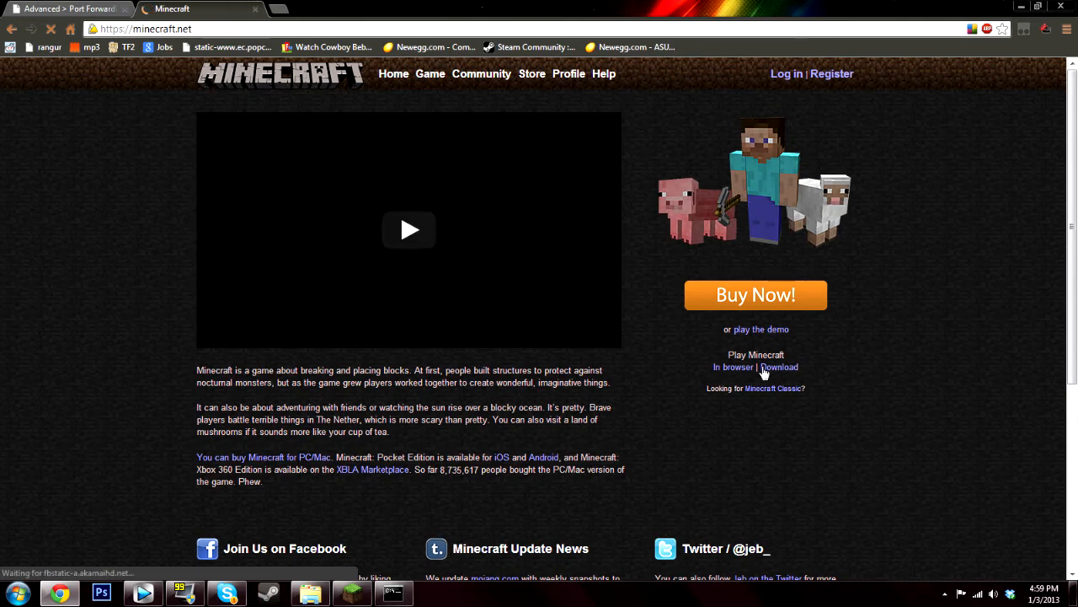
left_click(779, 369)
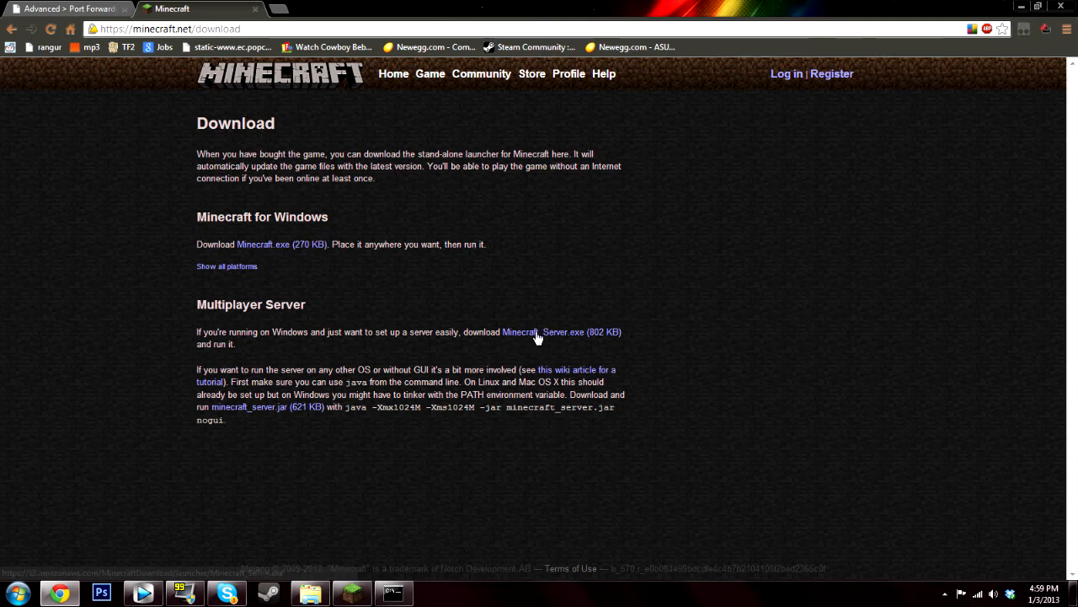
middle_click(597, 331)
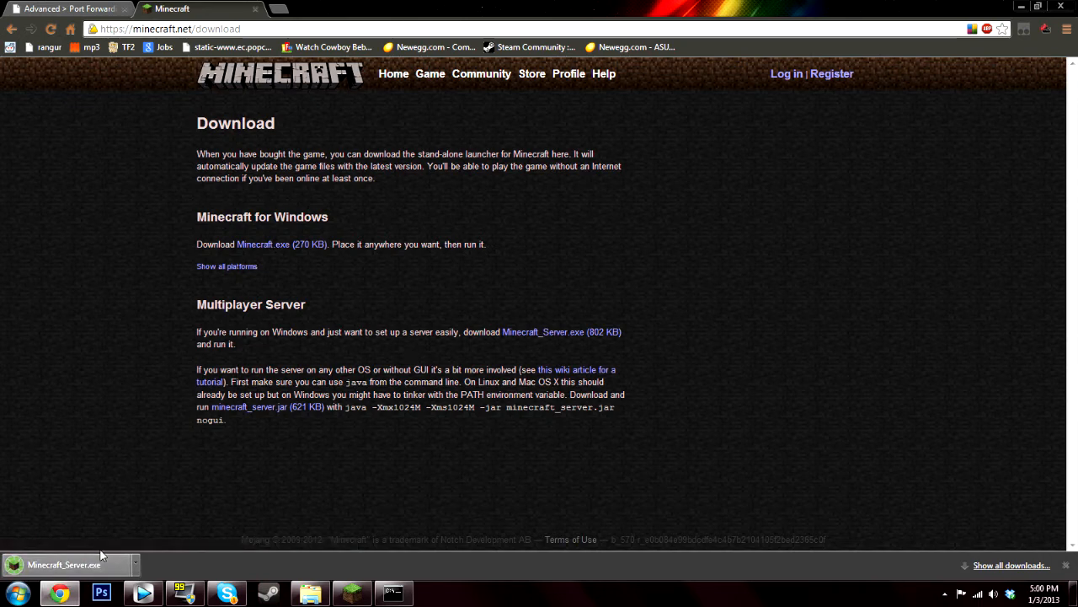
left_click(63, 565)
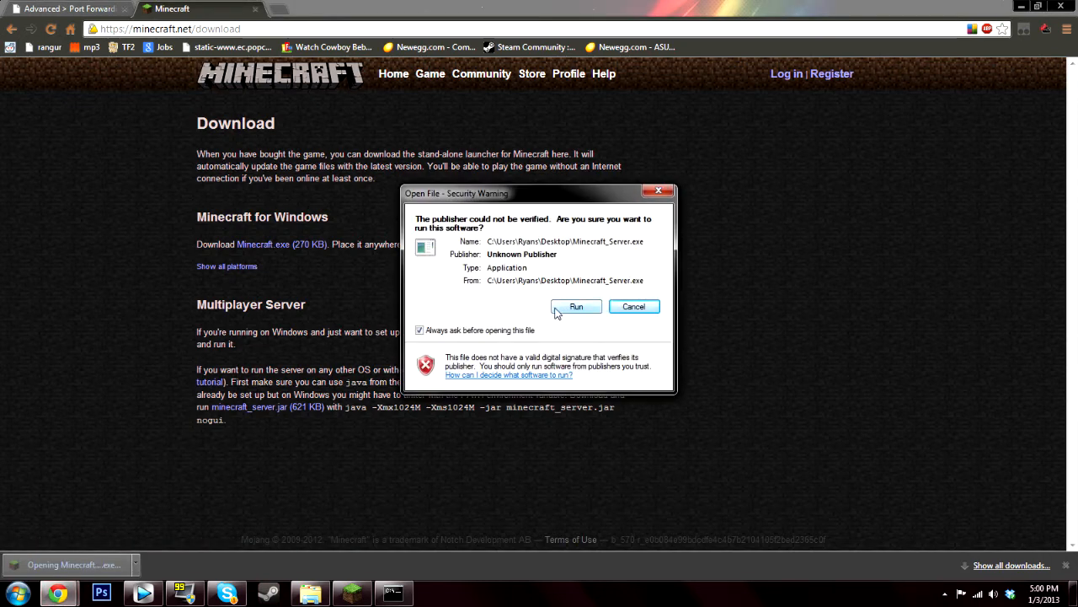
left_click(634, 307)
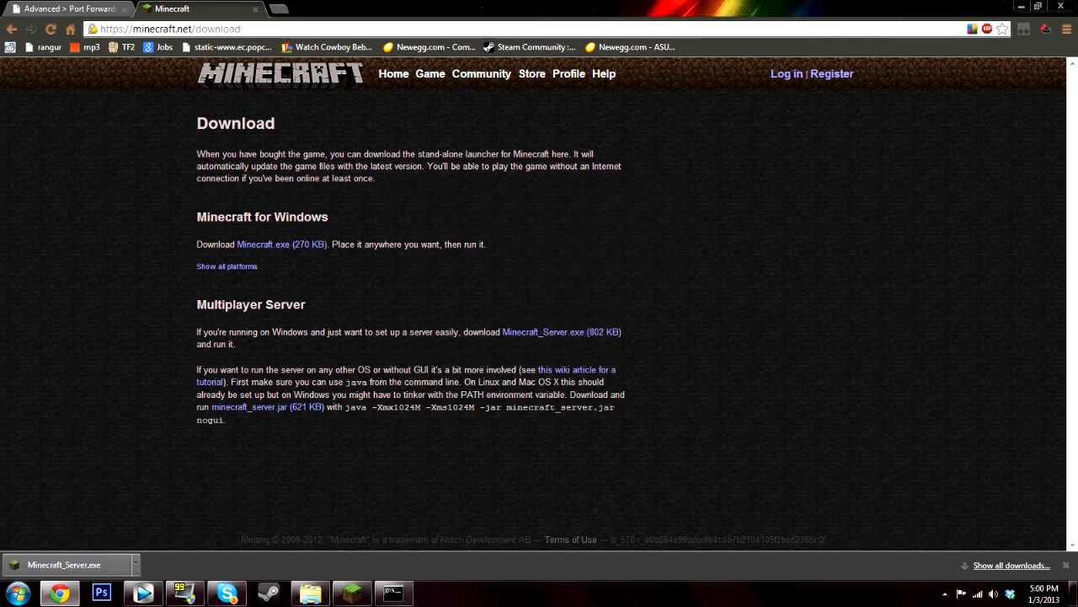
- Move Minecraft_Server.exe to a free area of the desktop and create a desktop folder named "Server 2"
left_click(1073, 593)
left_click(19, 376)
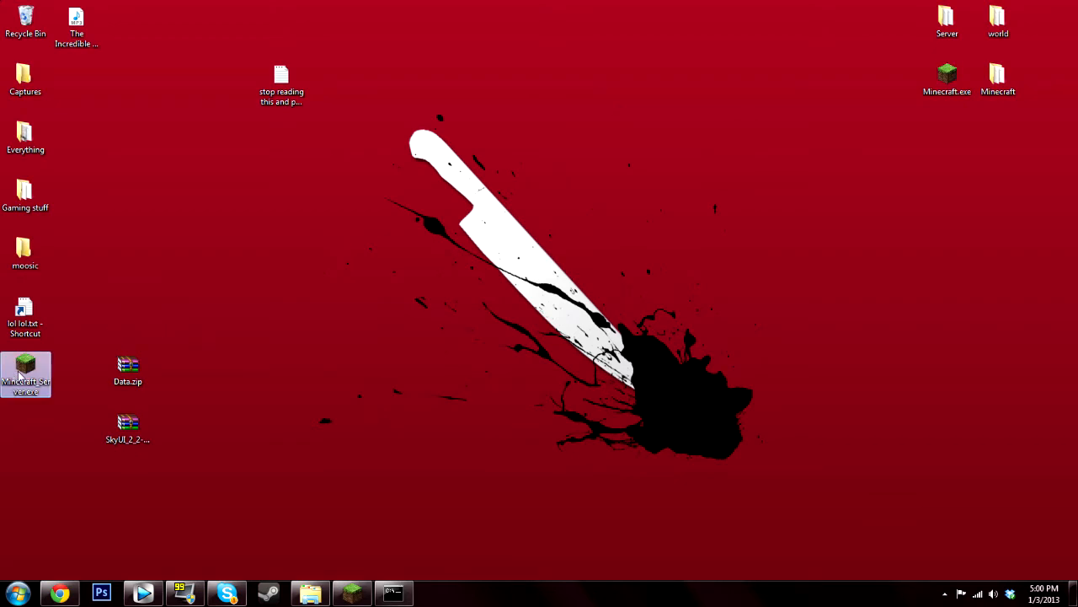
left_click_drag(18, 375, 583, 145)
right_click(419, 258)
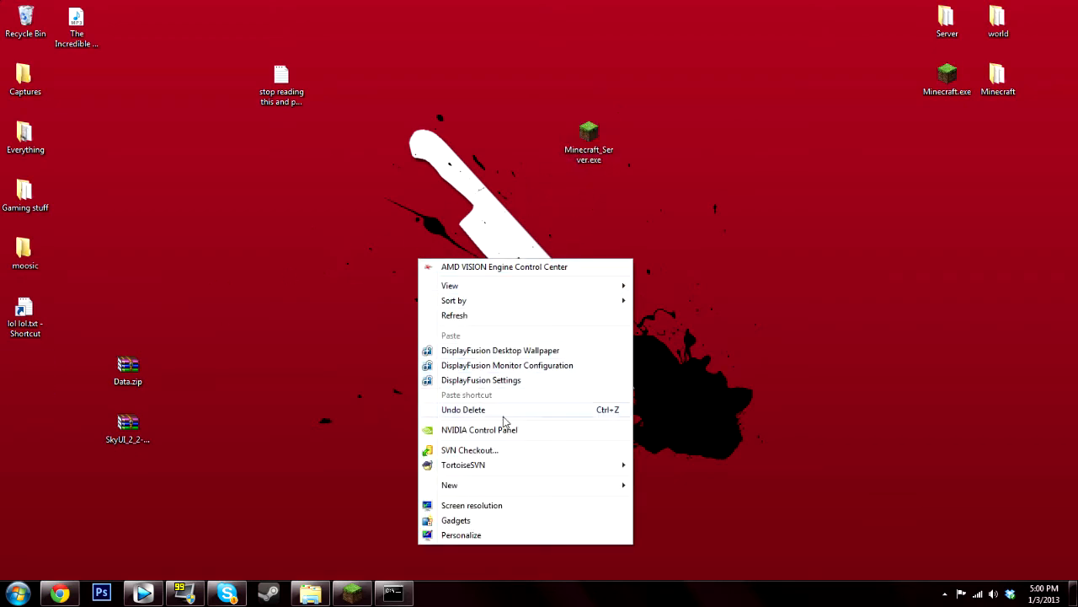
mouse_move(482, 487)
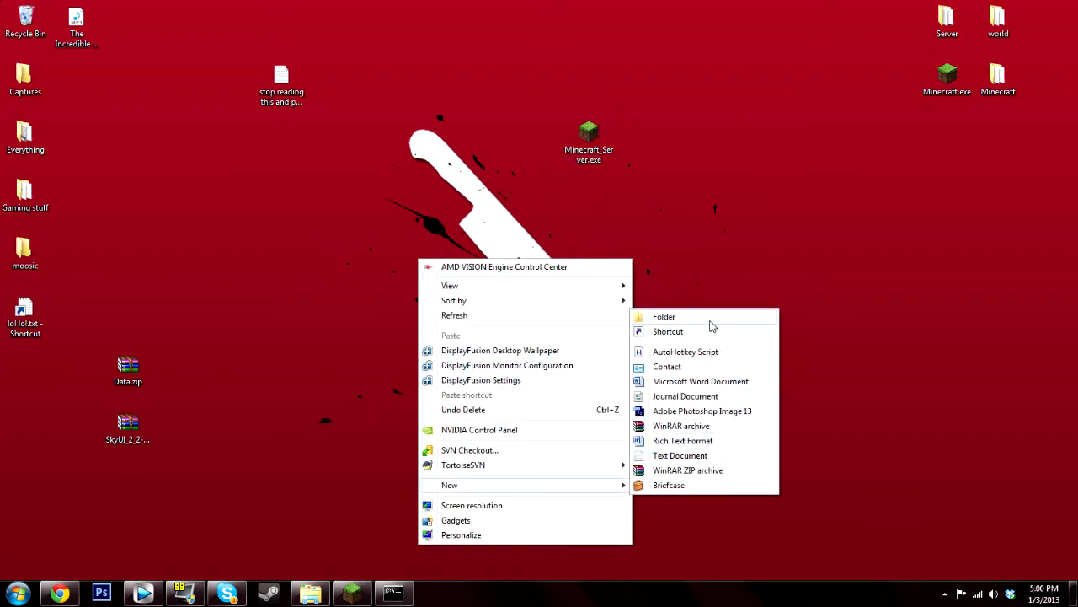
left_click(710, 319)
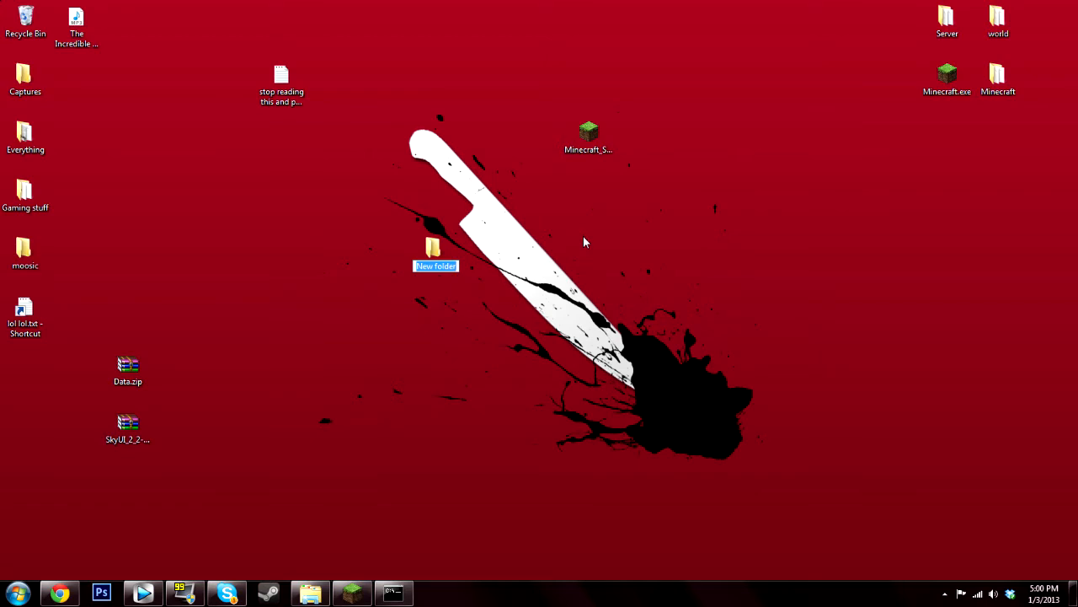
type("Server 2")
- Move Minecraft_Server.exe into the Server 2 folder and reposition the folder on the desktop
left_click(595, 141, "ctrl")
left_click_drag(594, 141, 281, 375)
left_click(441, 263)
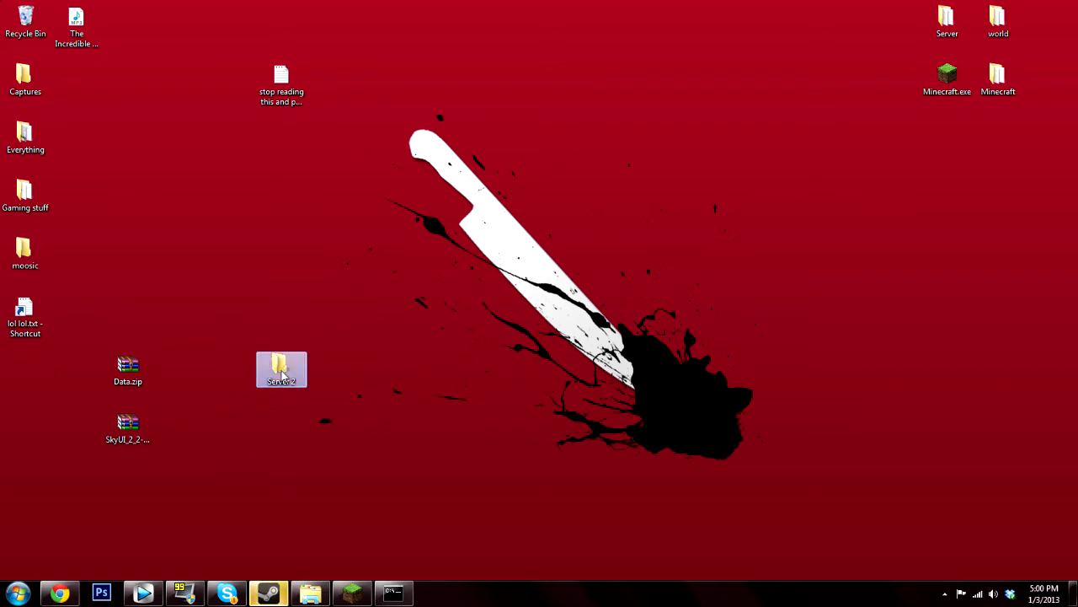
- Run Minecraft_Server.exe from the Server 2 folder to generate the server files, and close the server once the world is prepared
double_click(282, 375)
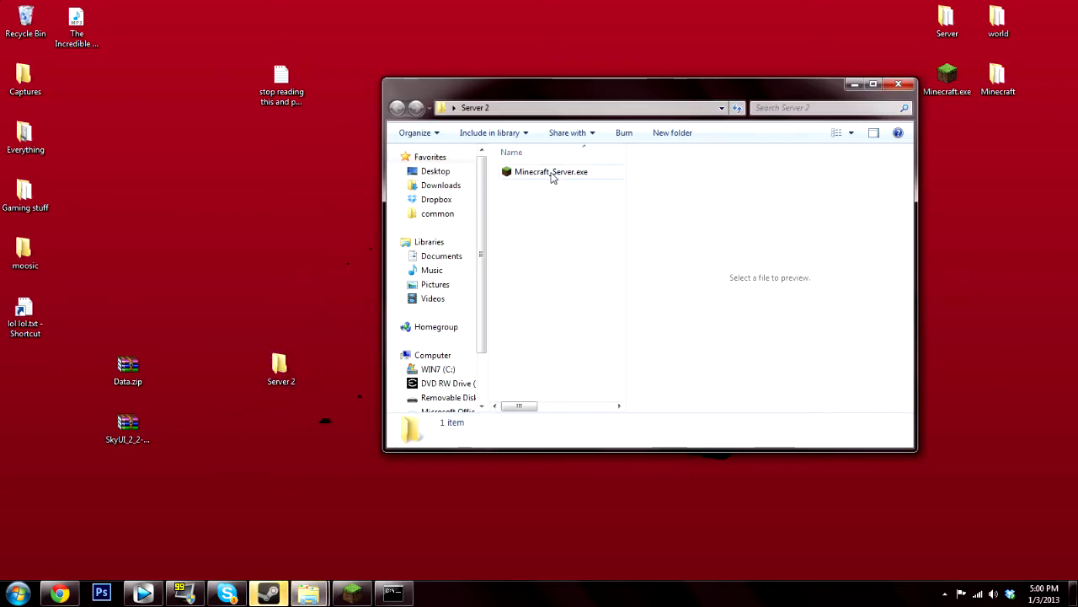
double_click(552, 172)
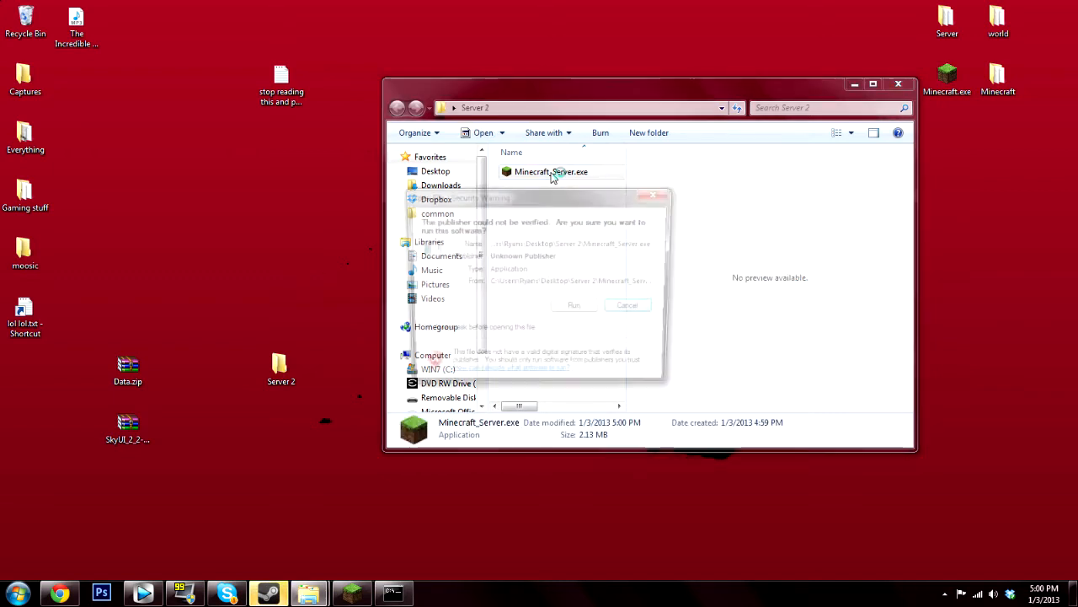
left_click(578, 314)
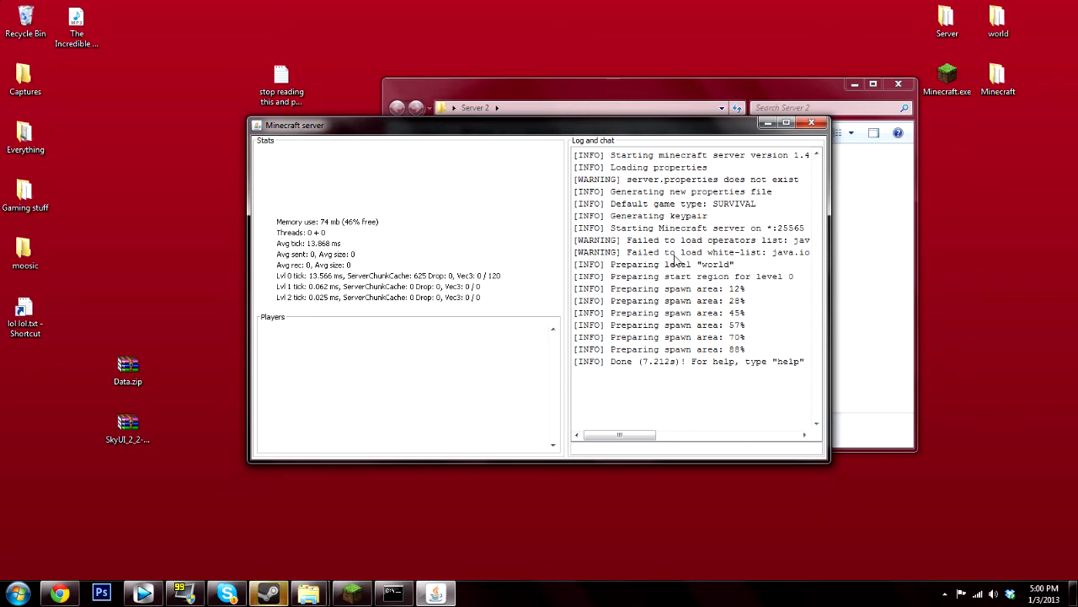
left_click(812, 126)
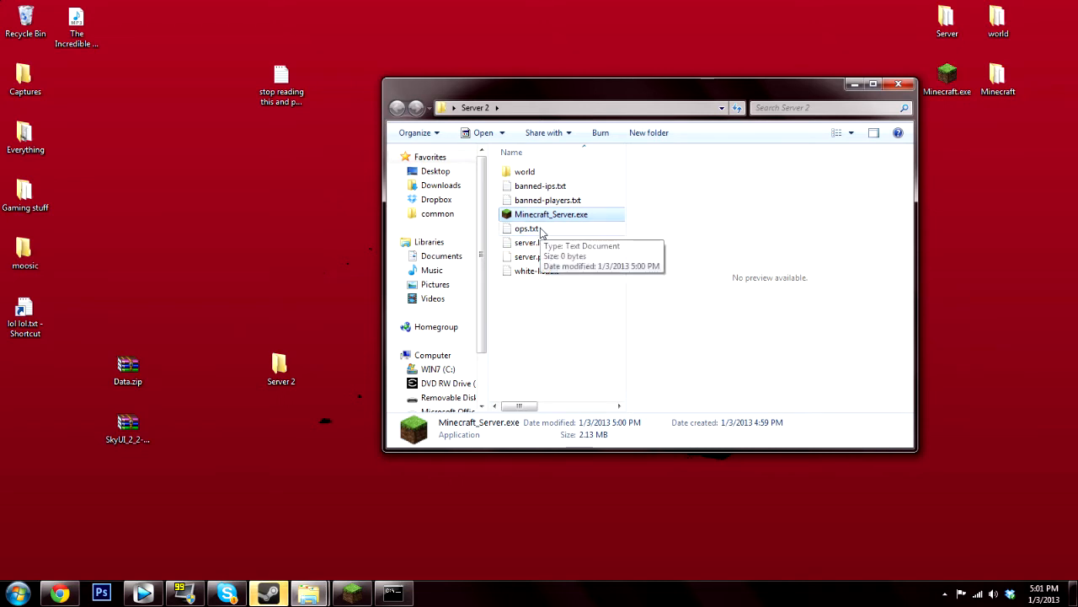
- Add the player's Minecraft username to ops.txt in the Server 2 folder and save the file
double_click(541, 230)
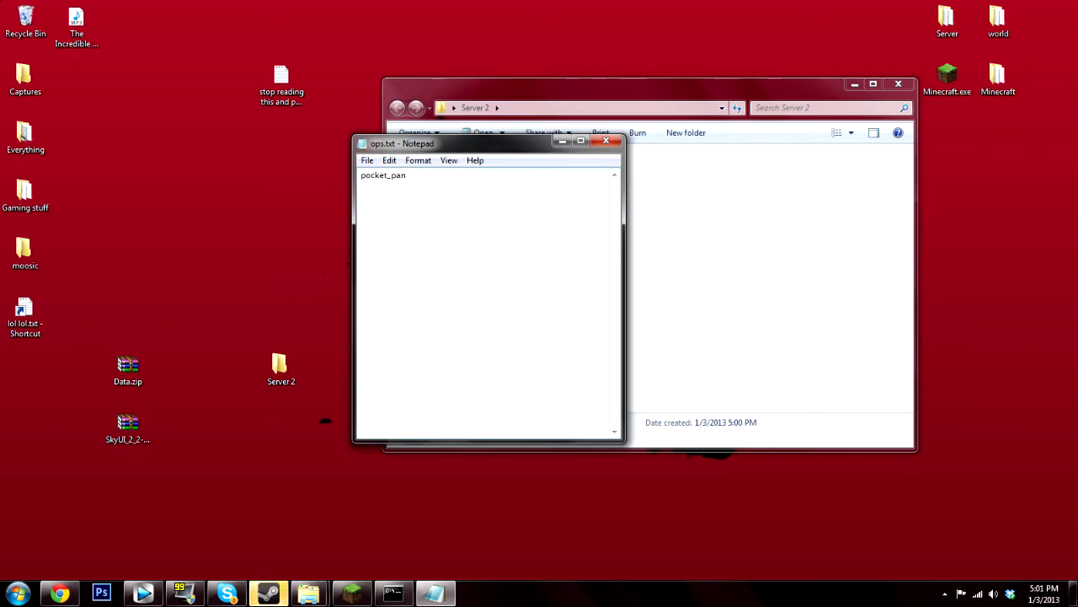
left_click(603, 133)
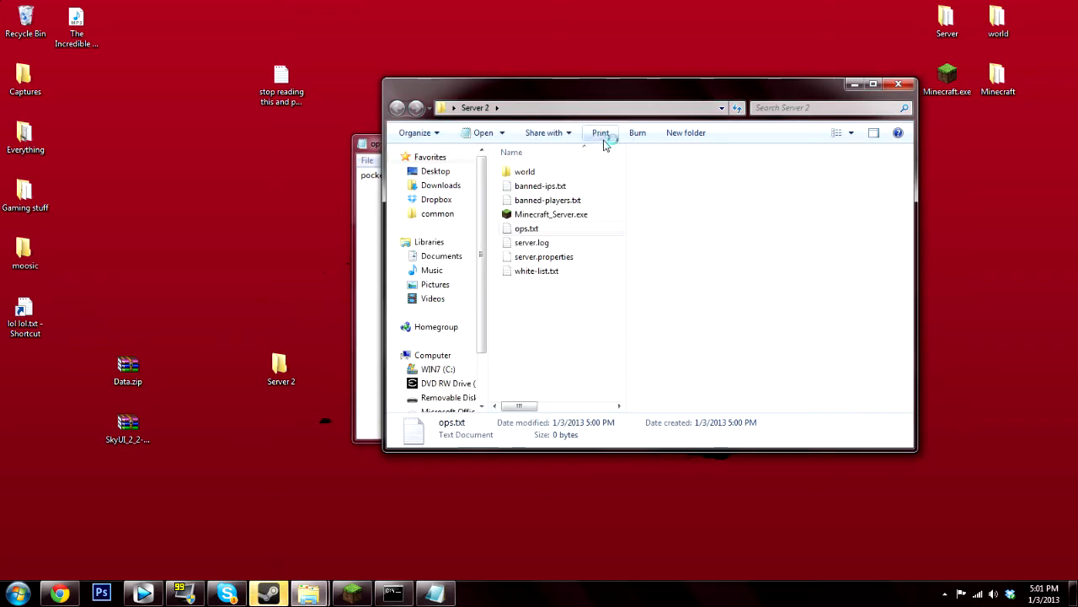
left_click(662, 349)
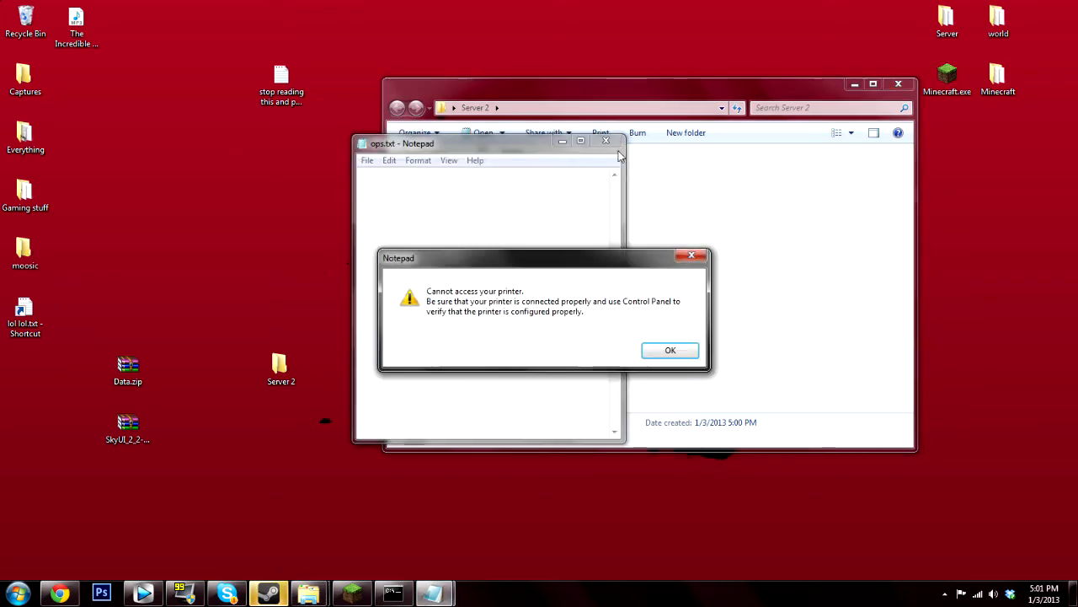
left_click(666, 349)
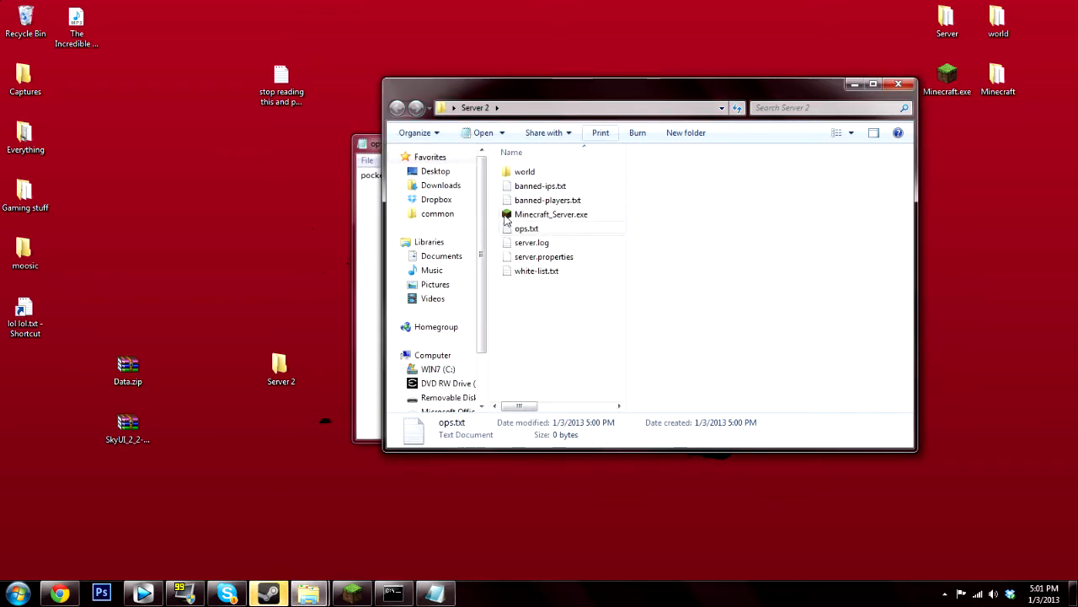
left_click(372, 144)
left_click(607, 142)
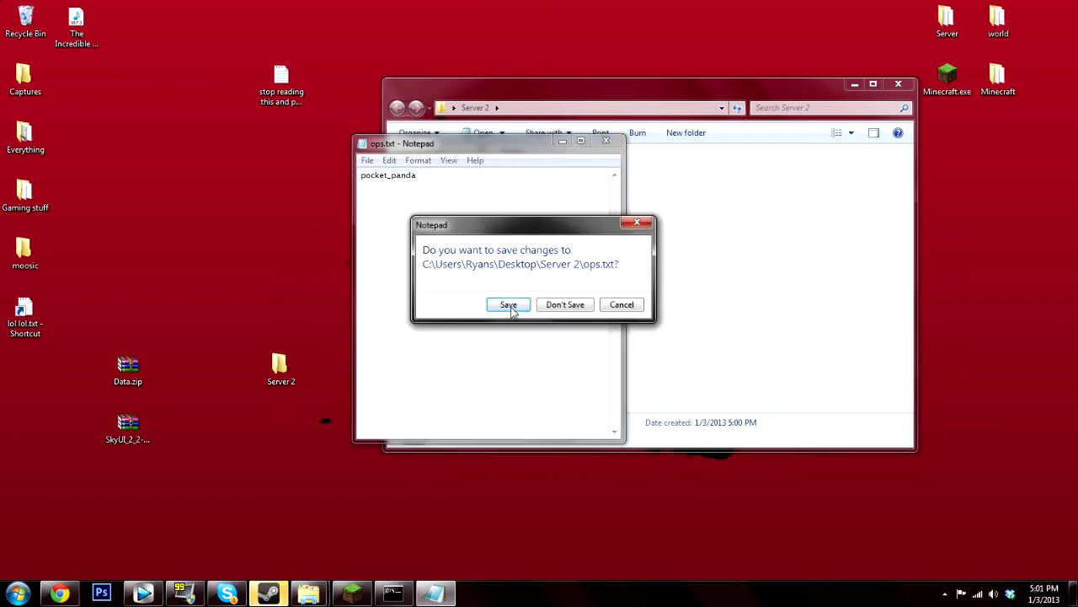
left_click(509, 305)
- Reopen ops.txt to check the saved username, close it, and select Minecraft_Server.exe
double_click(535, 229)
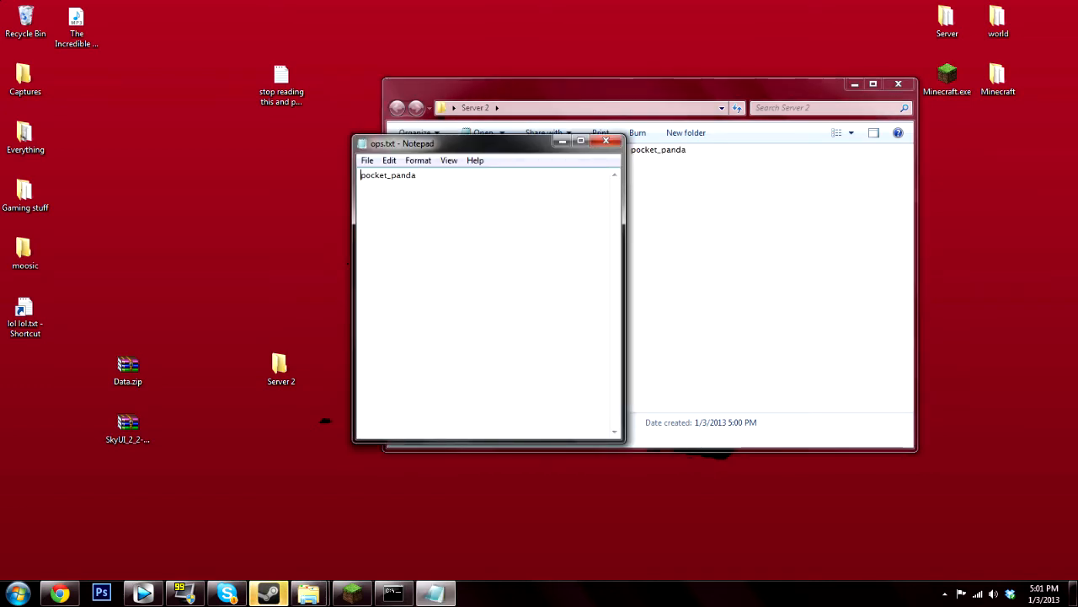
left_click(606, 140)
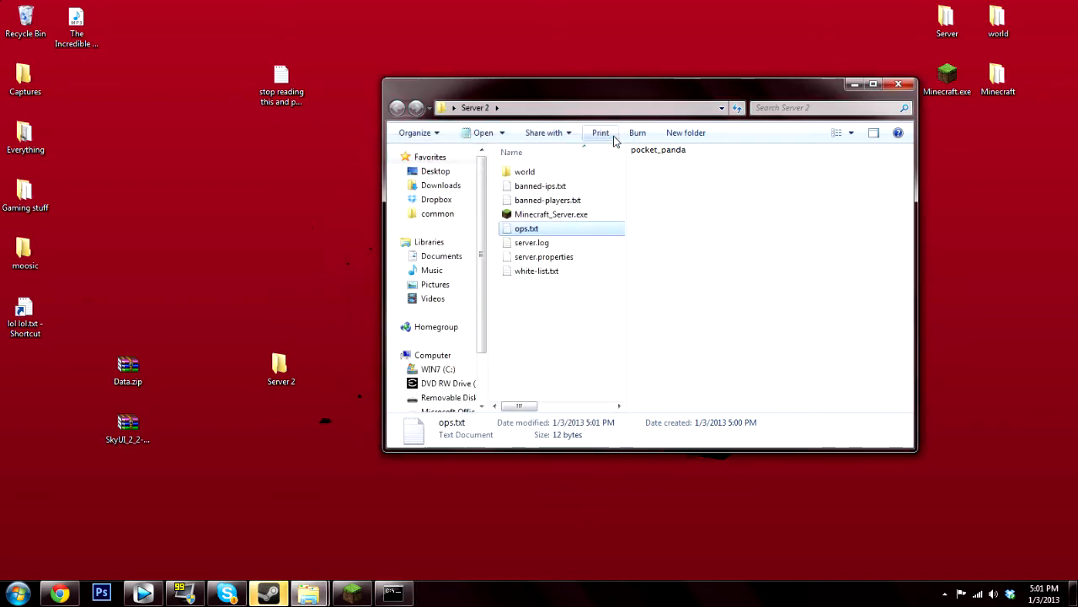
left_click(551, 216)
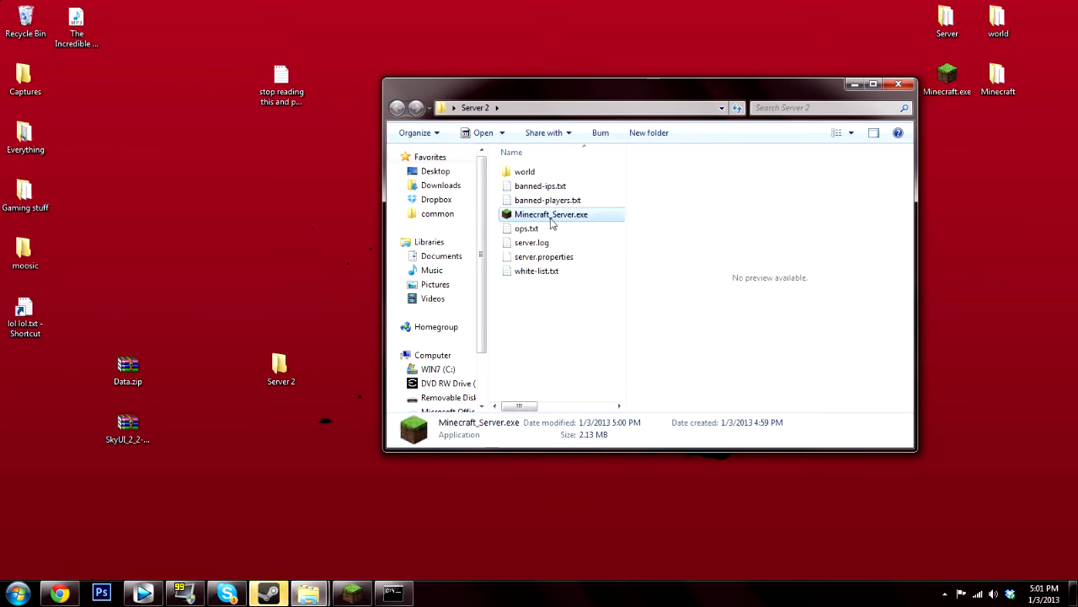
- Close the Server 2 folder, look through the existing Server folder and its plugins subfolder, and close it
left_click(897, 84)
double_click(947, 21)
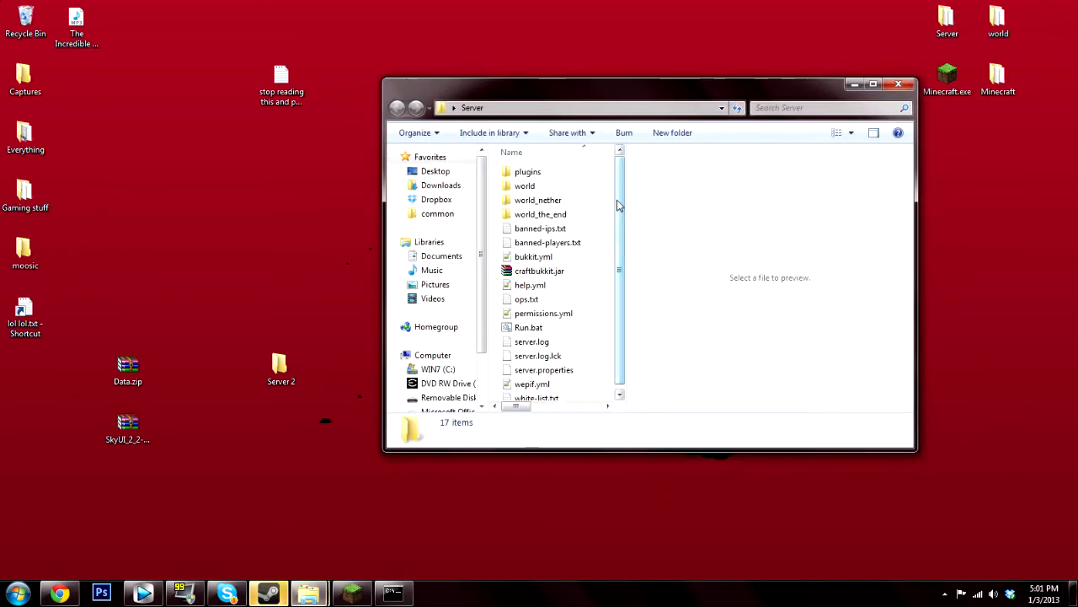
scroll(565, 316, "down", 1)
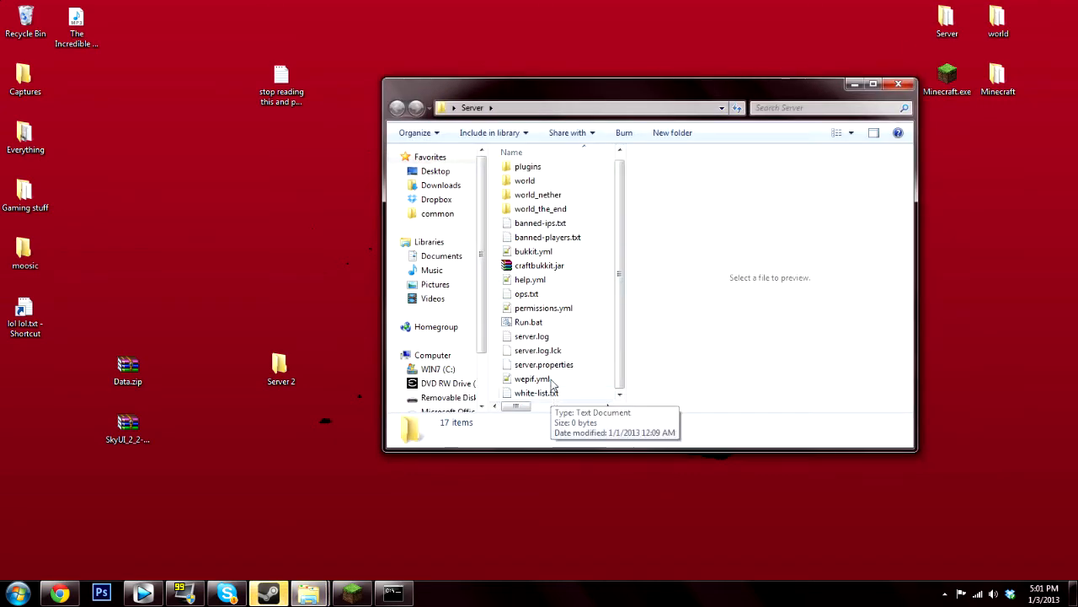
double_click(539, 168)
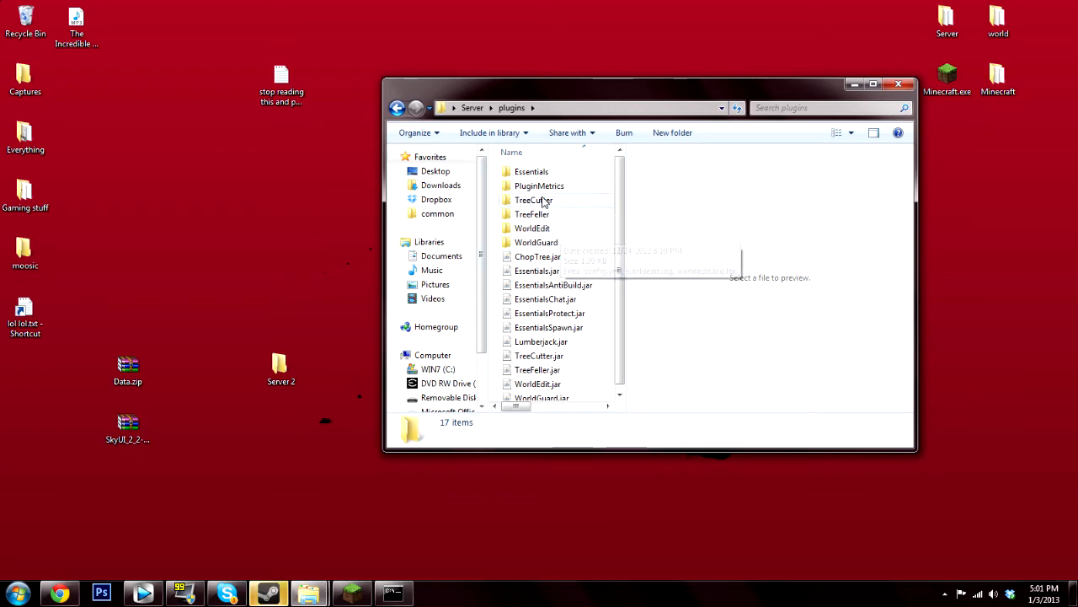
left_click(899, 85)
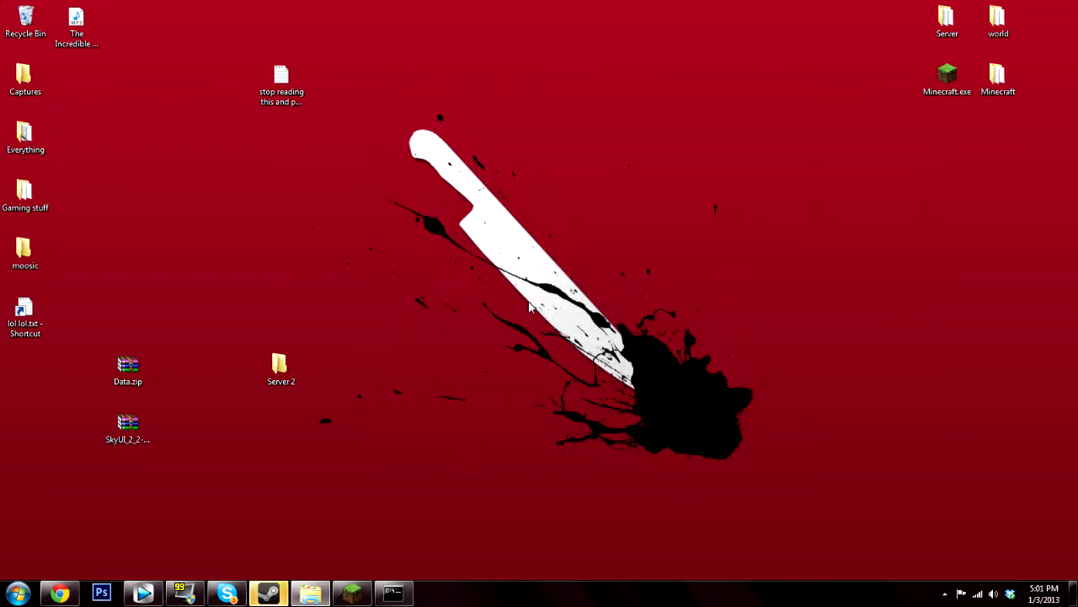
- Switch to Chrome, close the Minecraft download page, and open the Google home page in a new tab
left_click(71, 600)
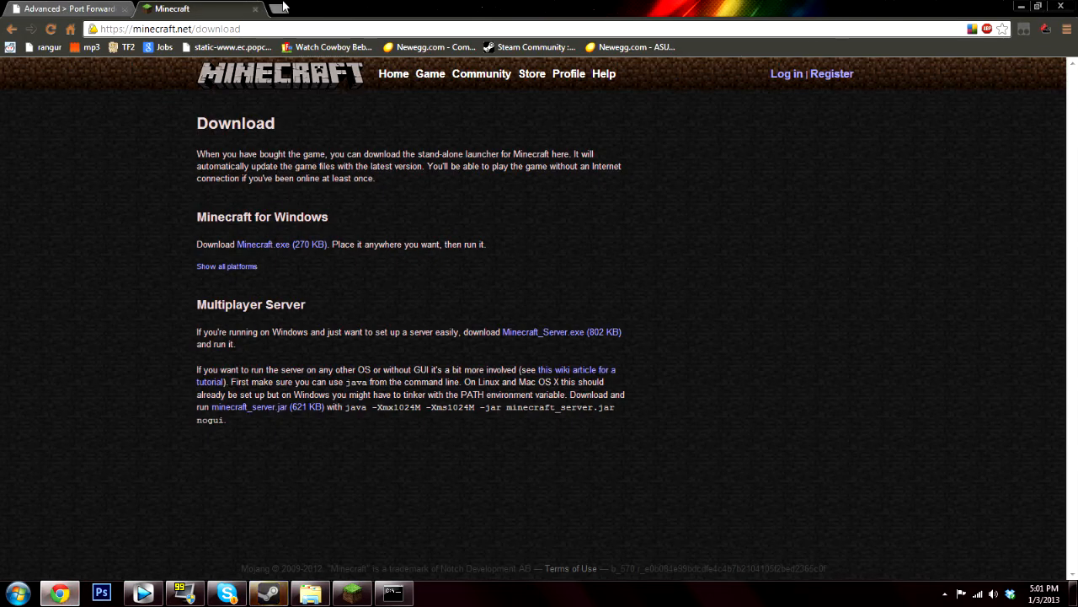
left_click(253, 9)
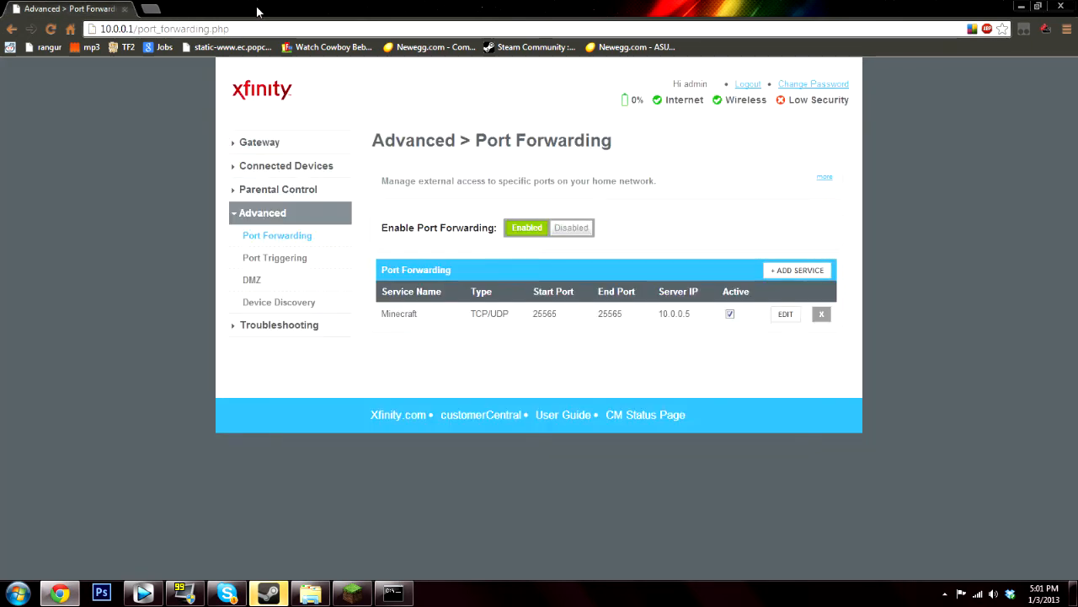
left_click(147, 9)
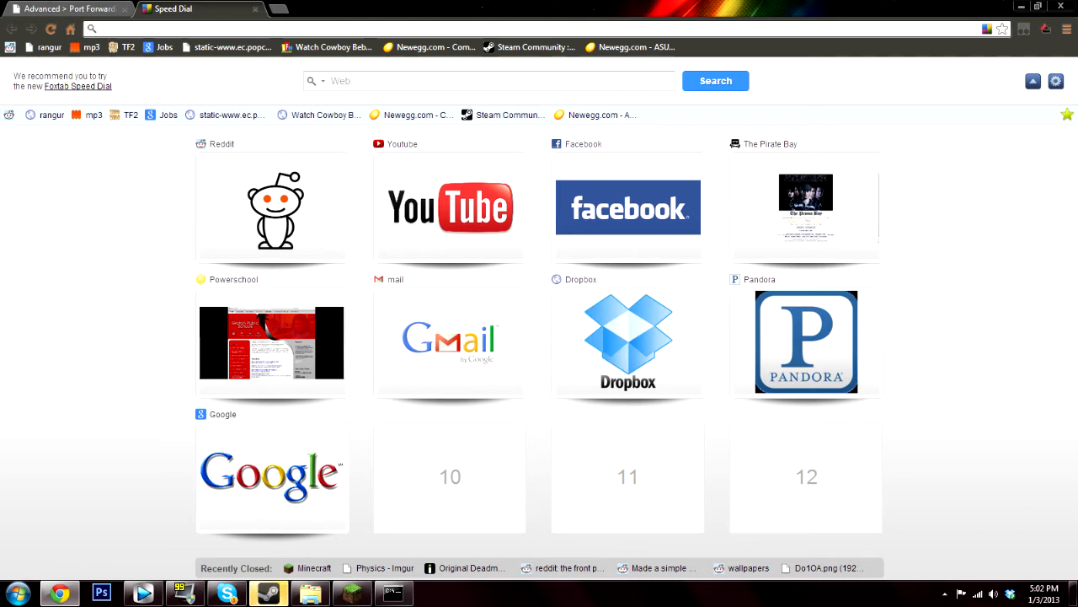
type("google")
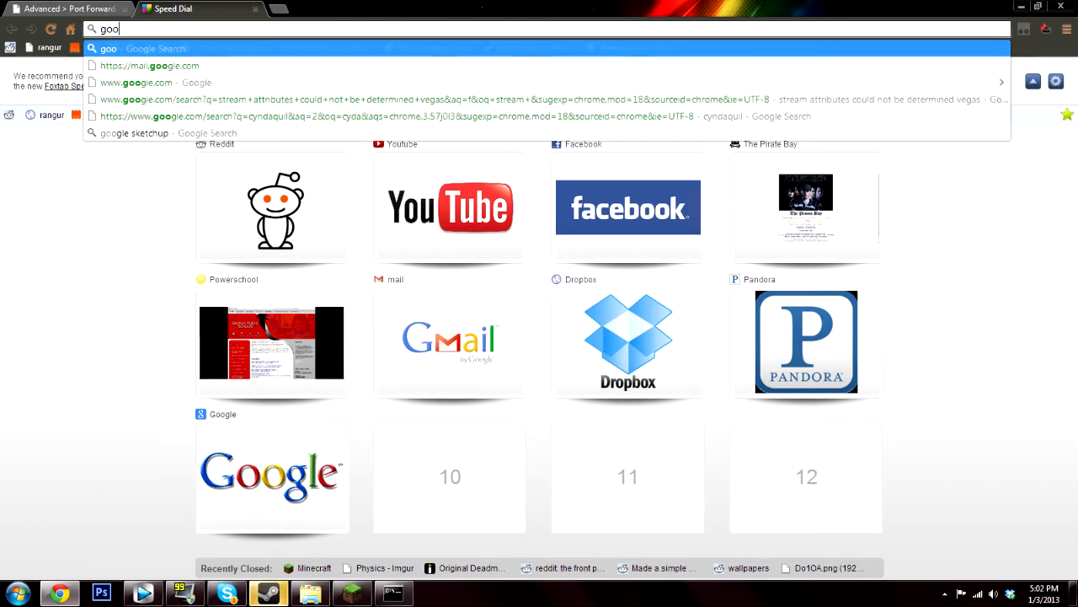
key("Down")
key("Down")
key("Down")
key("Down")
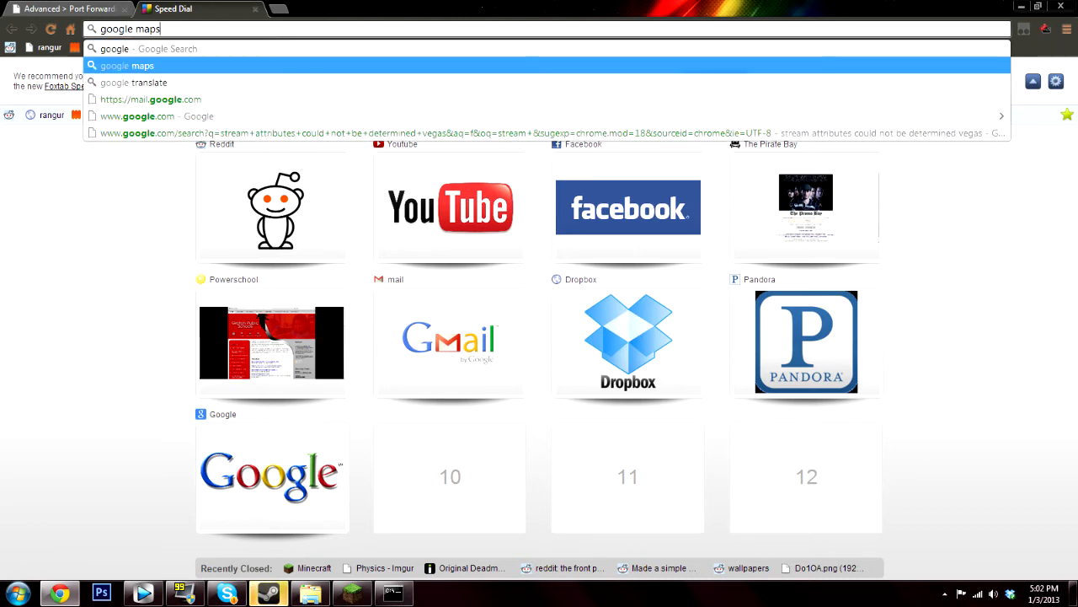
key("Return")
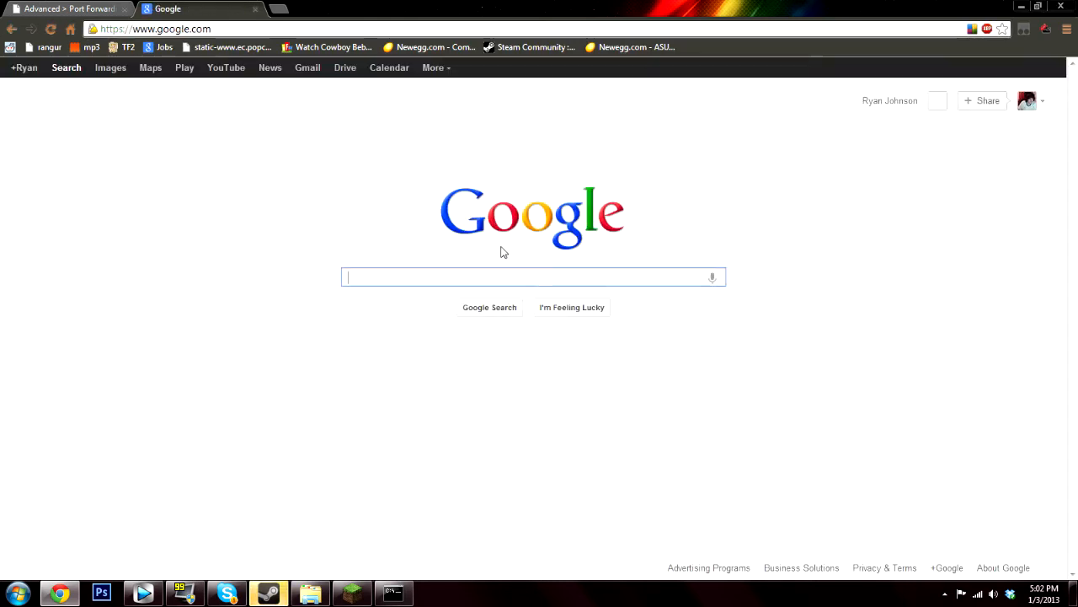
- Search Google for "bukkit" and open the Bukkit Forums site
type("bukkit")
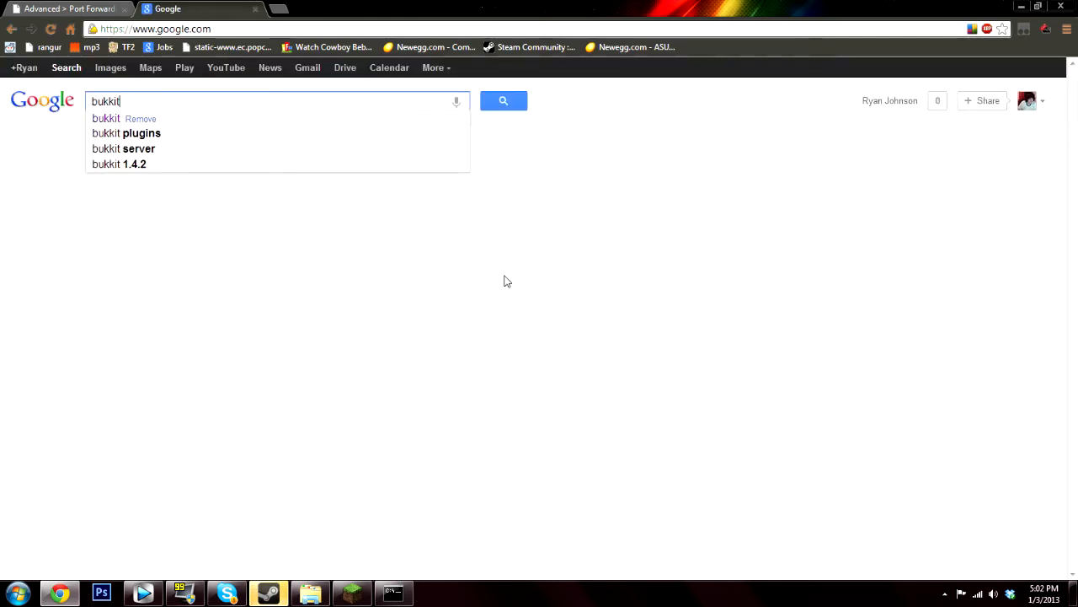
key("Return")
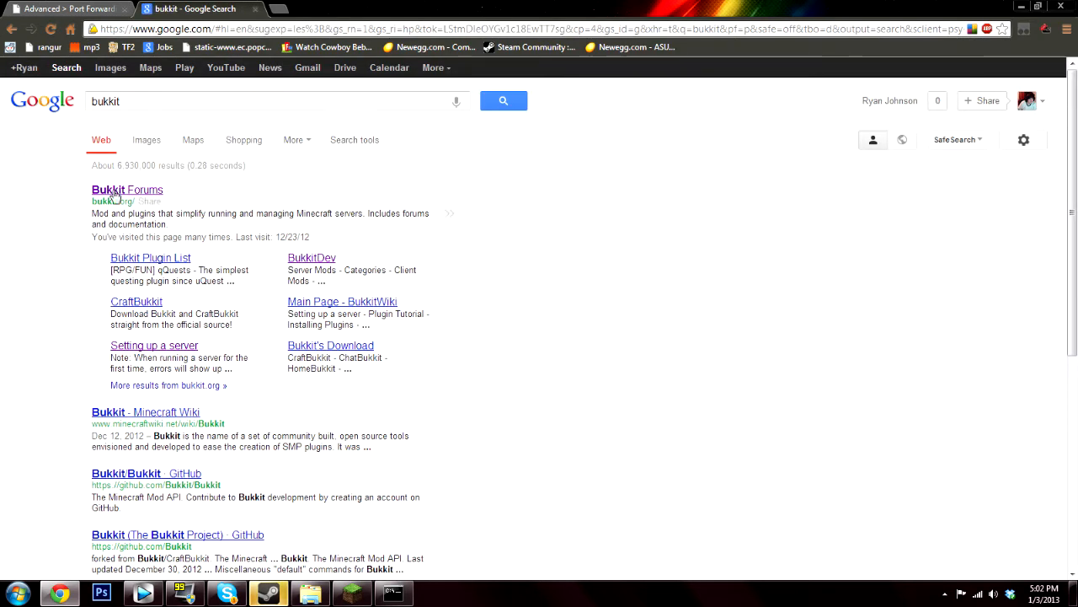
left_click(114, 191)
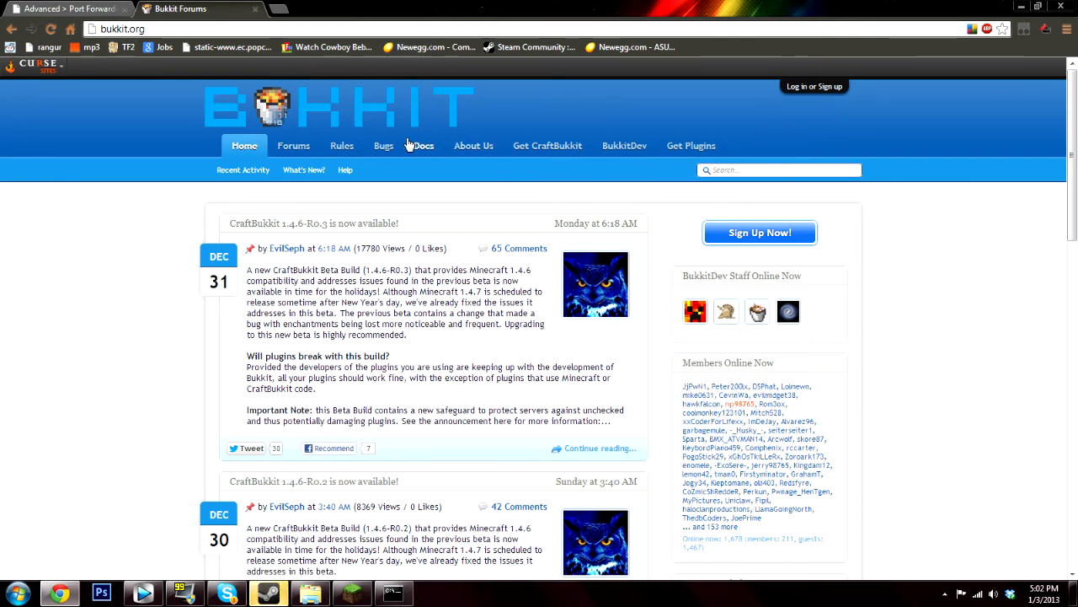
- Open the Bukkit plugin list and look through it, and return to the Bukkit home page to view the CraftBukkit news posts
left_click(691, 148)
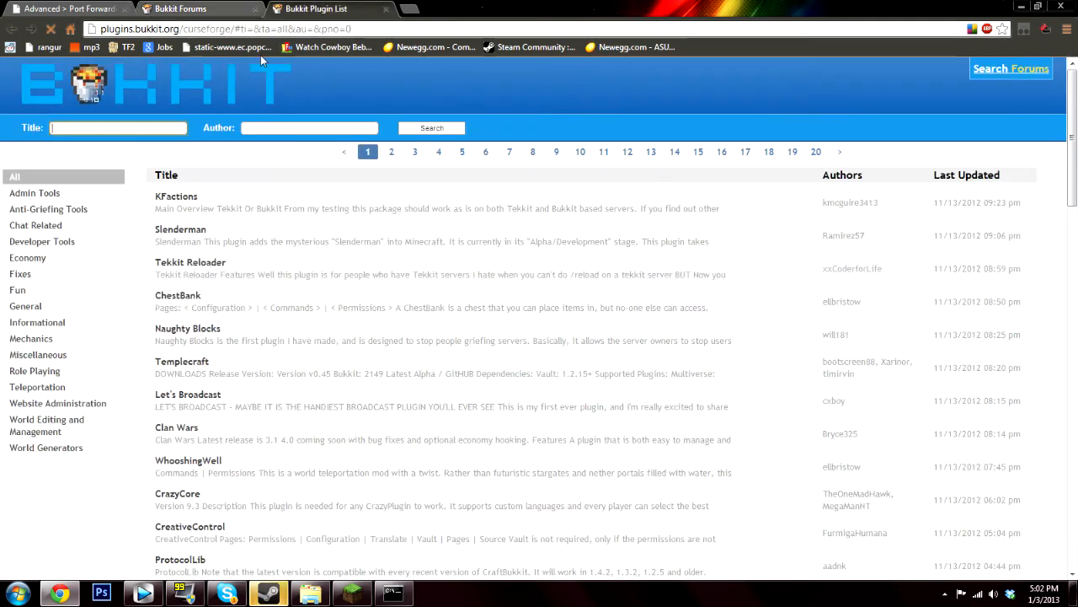
scroll(543, 253, "down", 5)
scroll(547, 461, "up", 5)
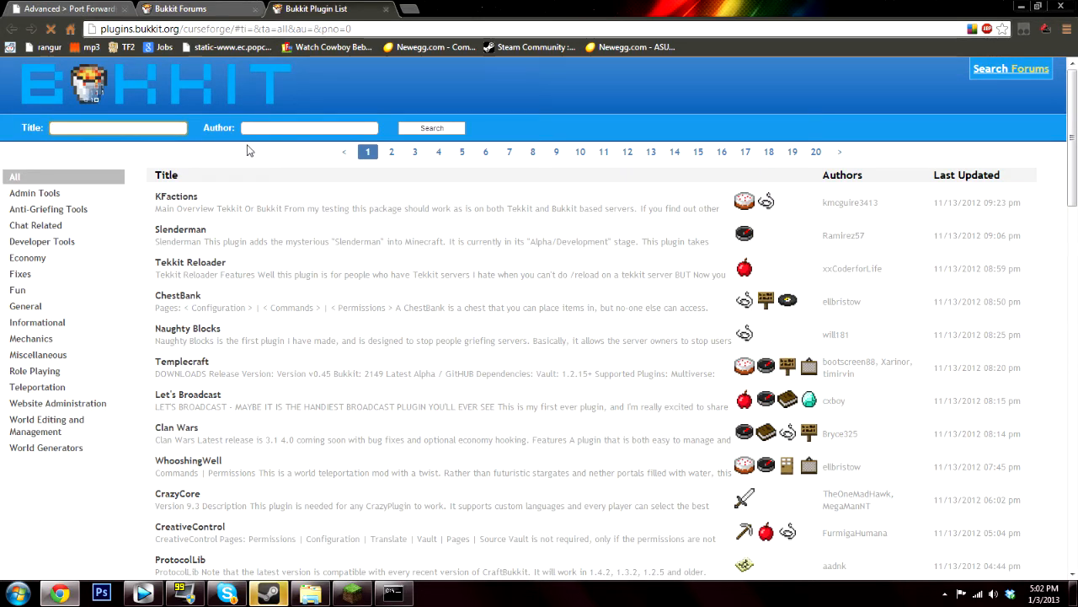
left_click(207, 6)
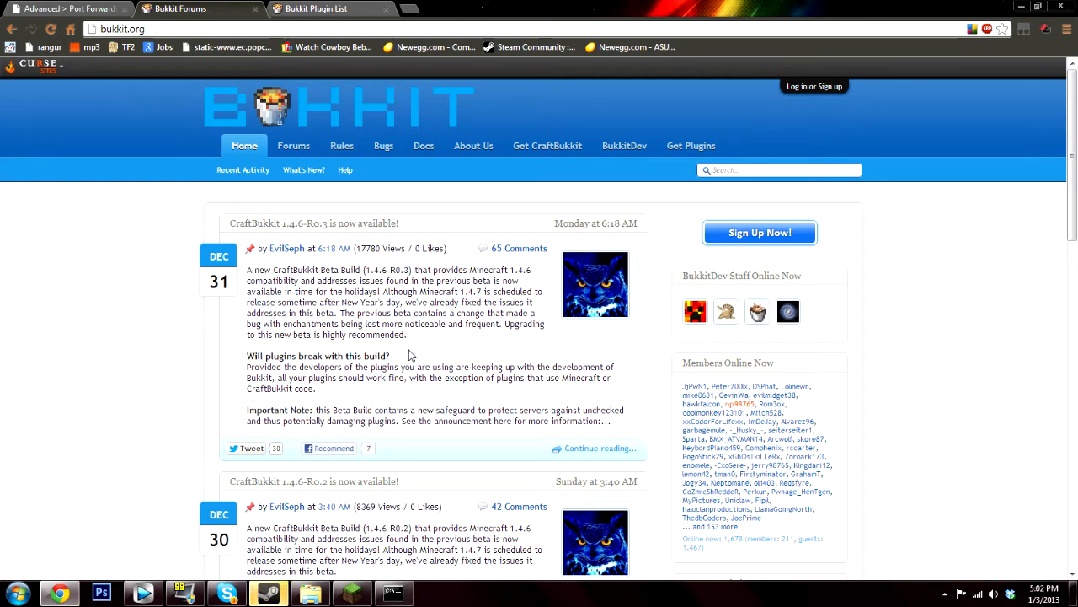
scroll(457, 444, "down", 3)
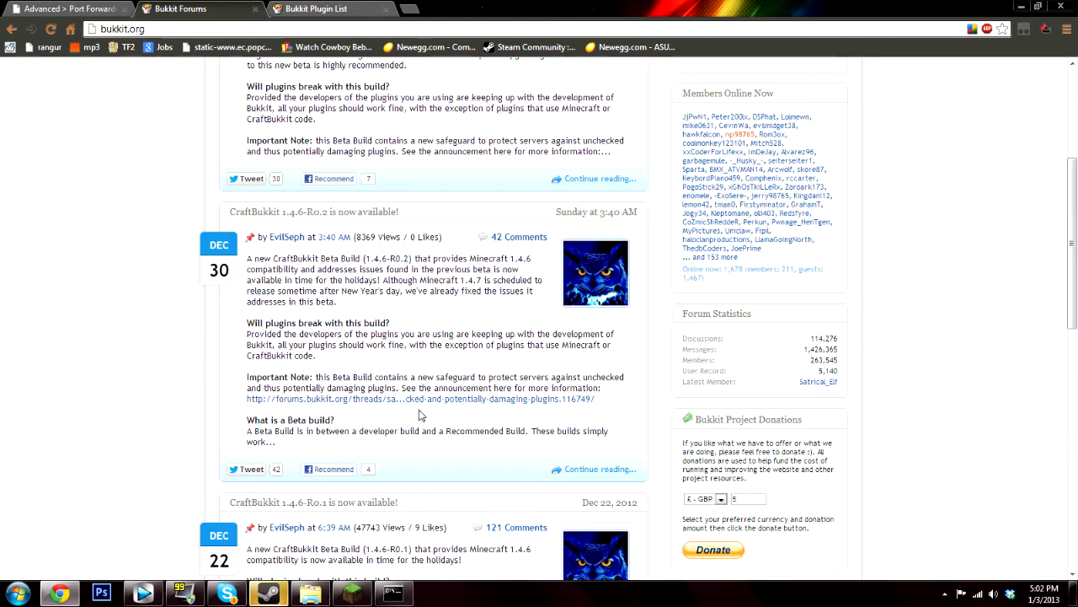
scroll(479, 244, "up", 3)
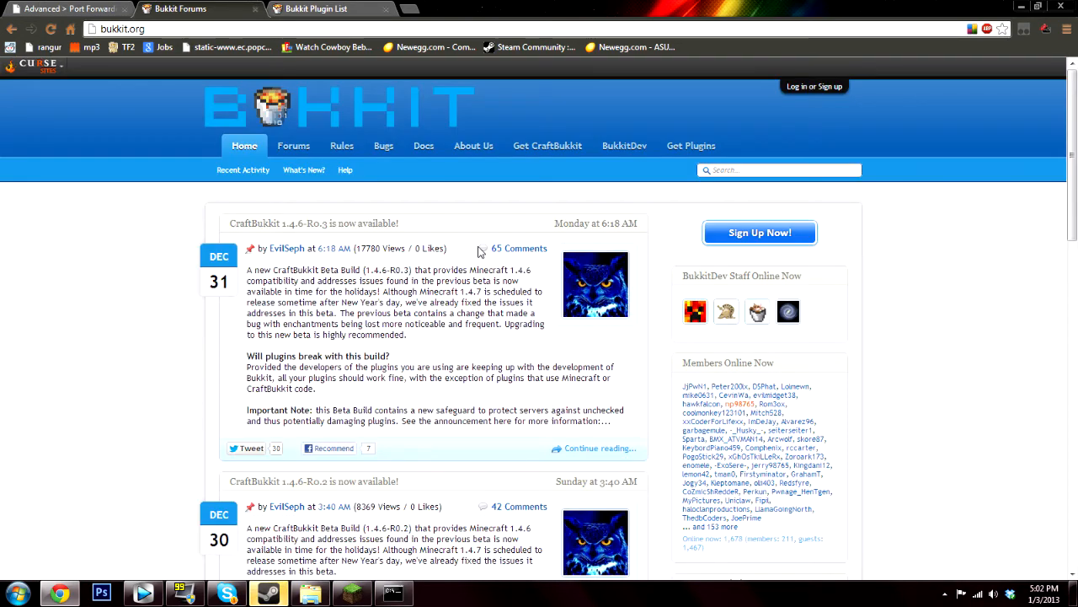
- Open the Get CraftBukkit page in a separate tab and review it alongside the plugin list and the Bukkit home page
middle_click(544, 147)
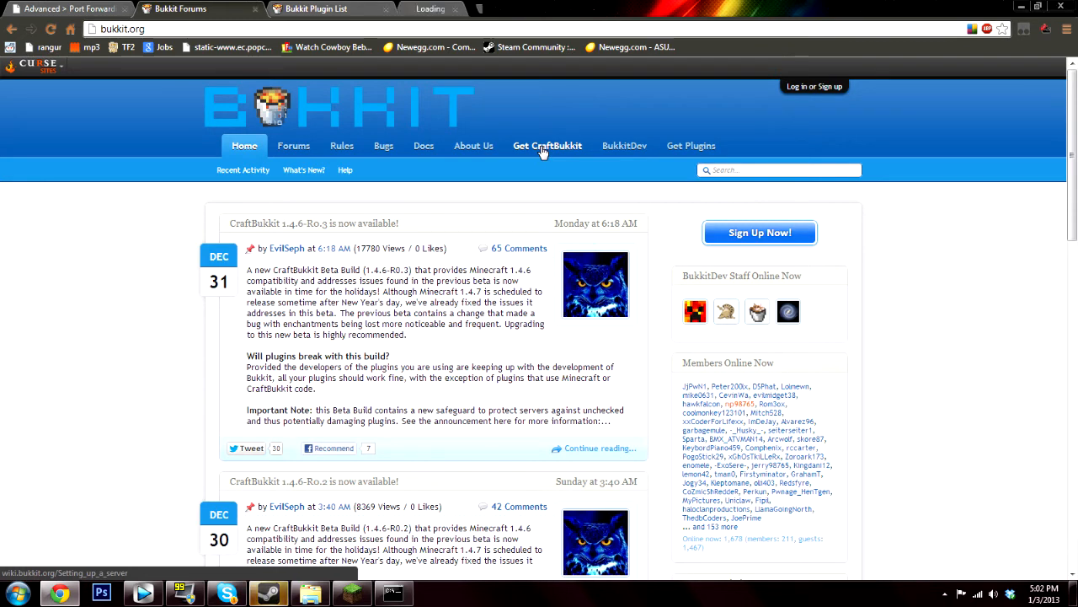
left_click(449, 7)
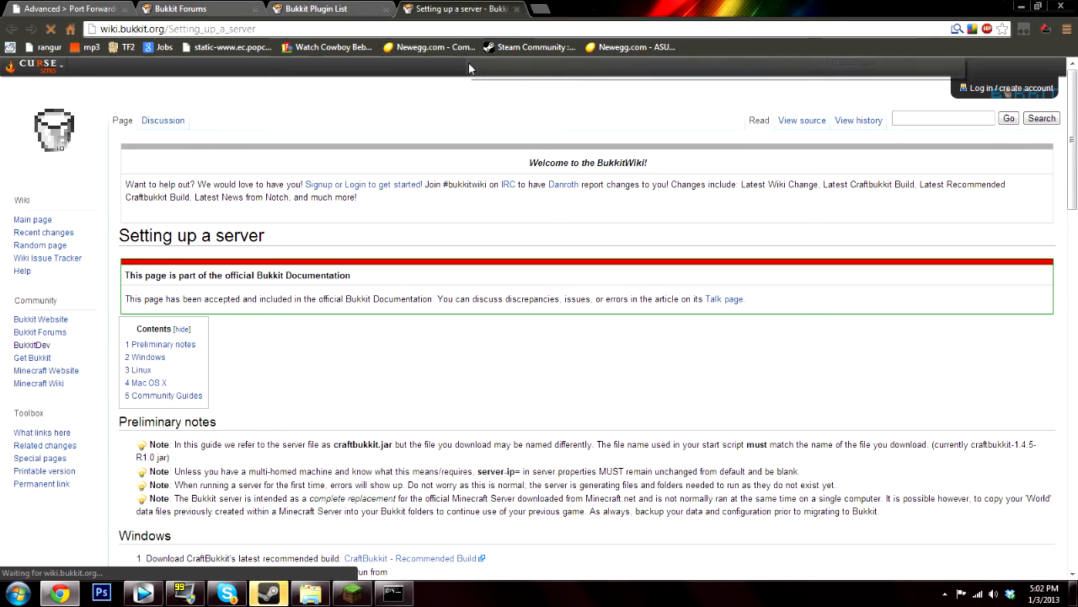
left_click(343, 11)
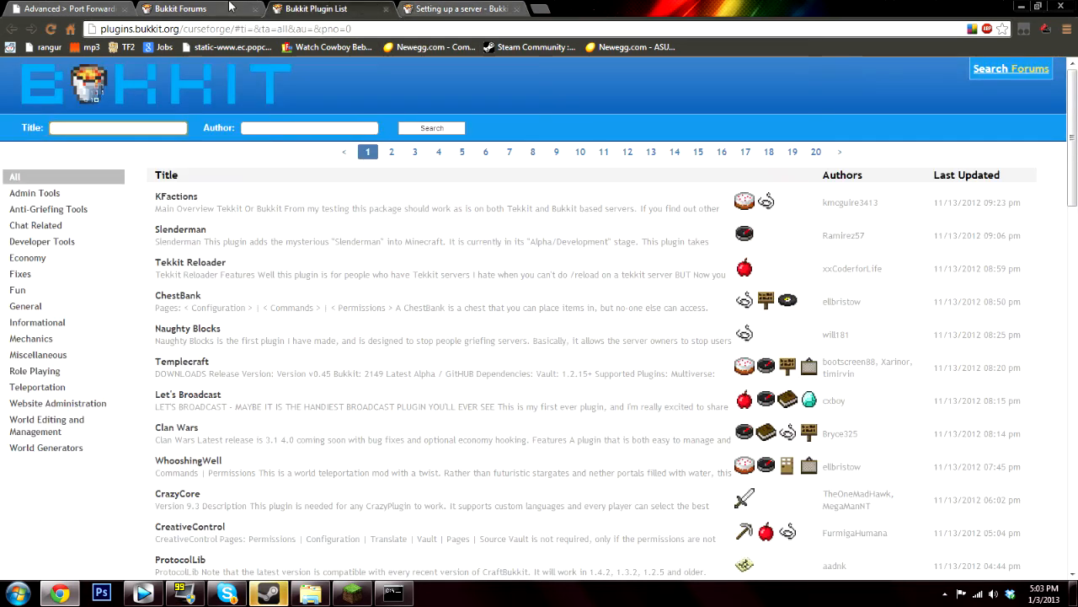
left_click(232, 7)
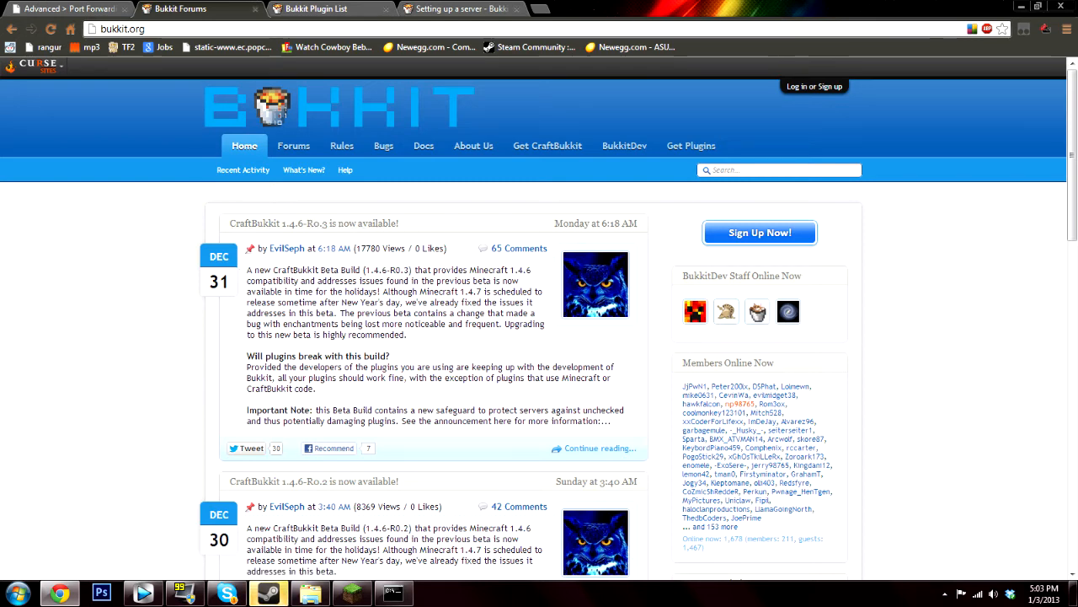
left_click(342, 8)
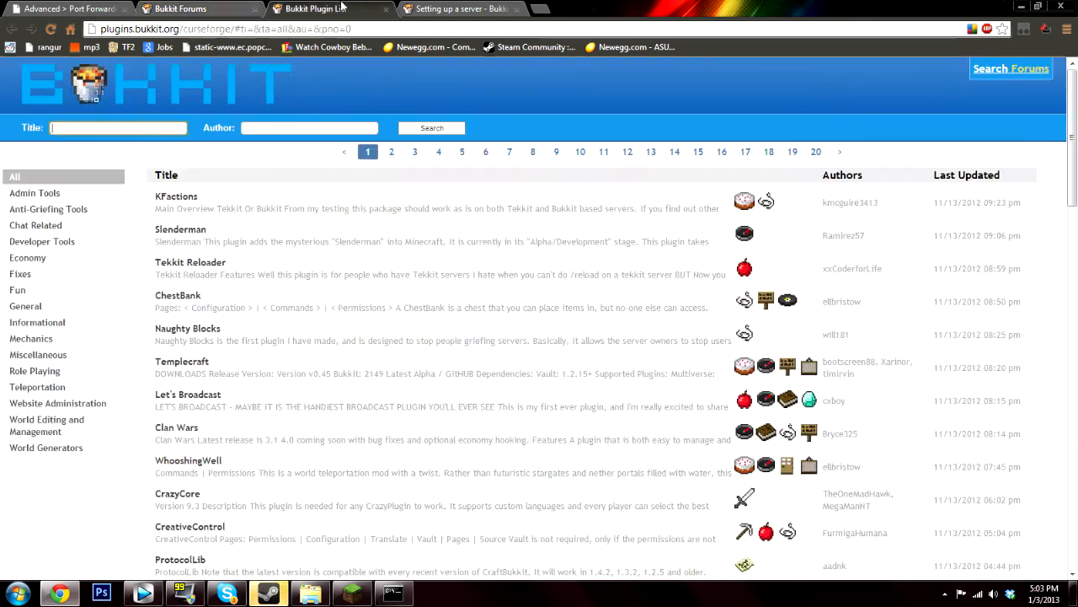
left_click(464, 12)
left_click(223, 6)
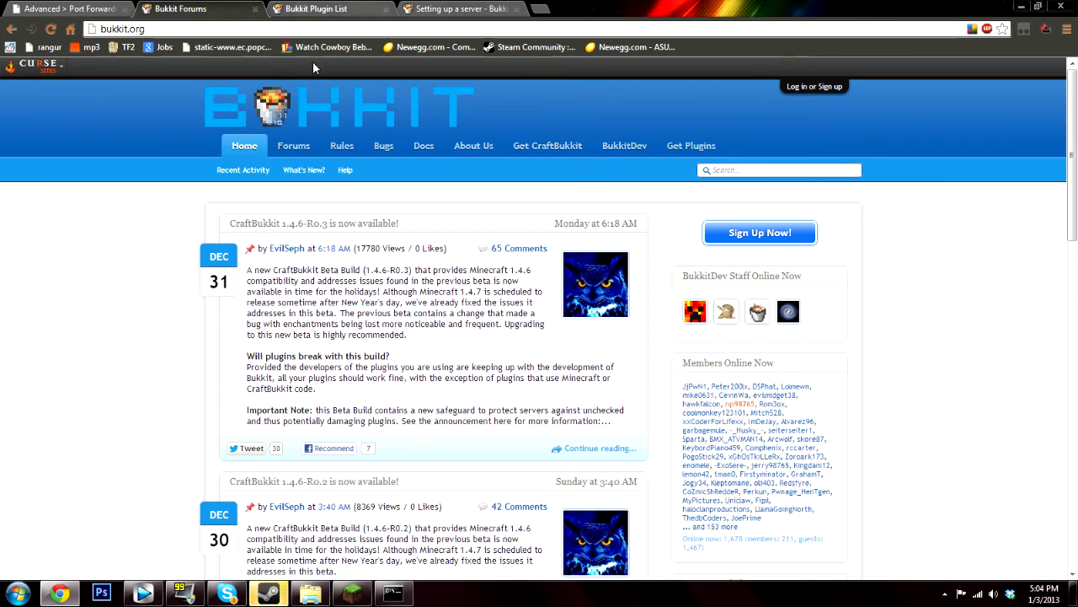
- Open the CraftBukkit "Setting up a server" guide from the Bukkit home page and go to its Windows instructions
left_click(530, 146)
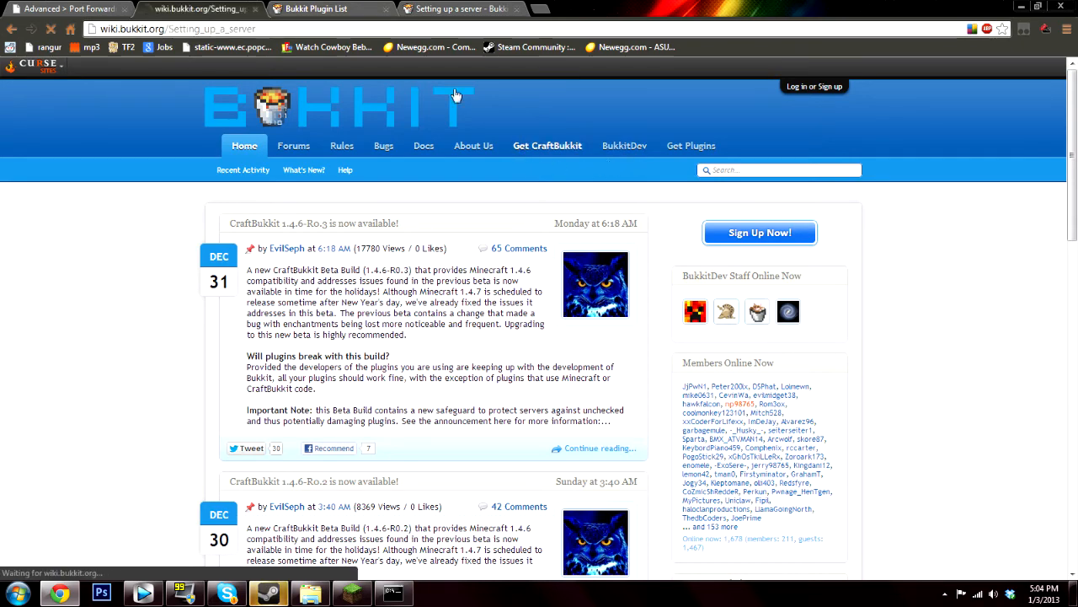
scroll(278, 323, "down", 1)
scroll(278, 323, "down", 3)
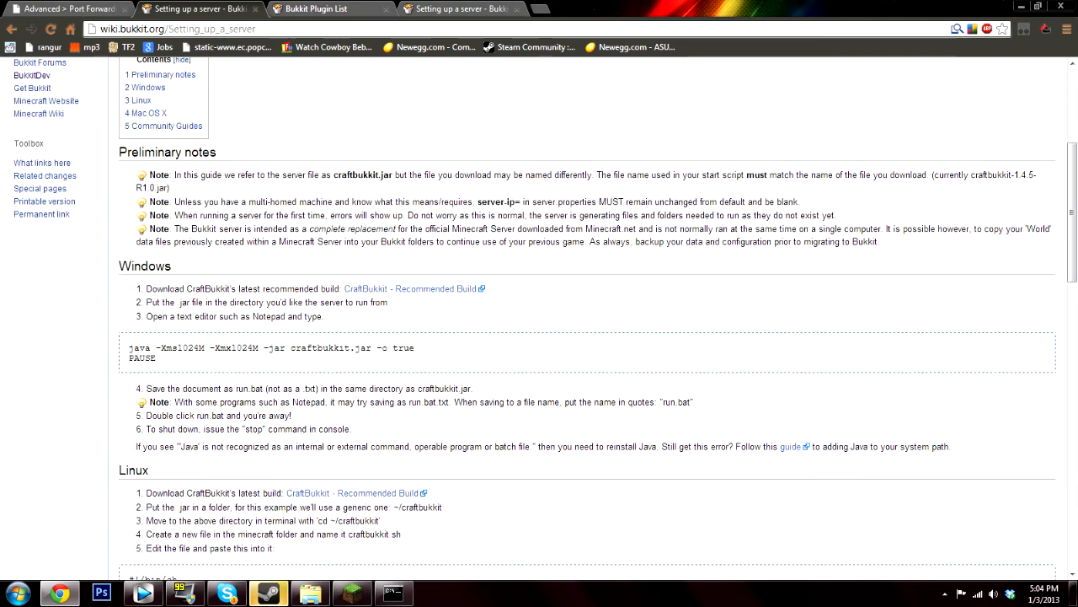
- Start downloading the CraftBukkit recommended build from the Windows instructions, and discard the downloaded craftbukkit-1.4.5-R1.0.jar
left_click_drag(119, 266, 477, 288)
left_click(612, 312)
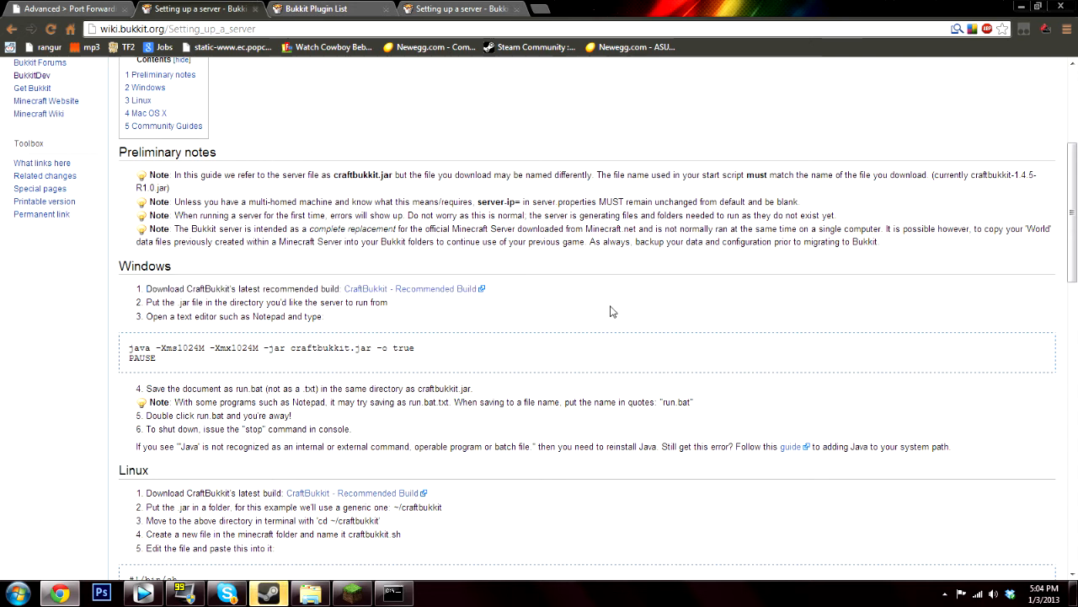
left_click(441, 289)
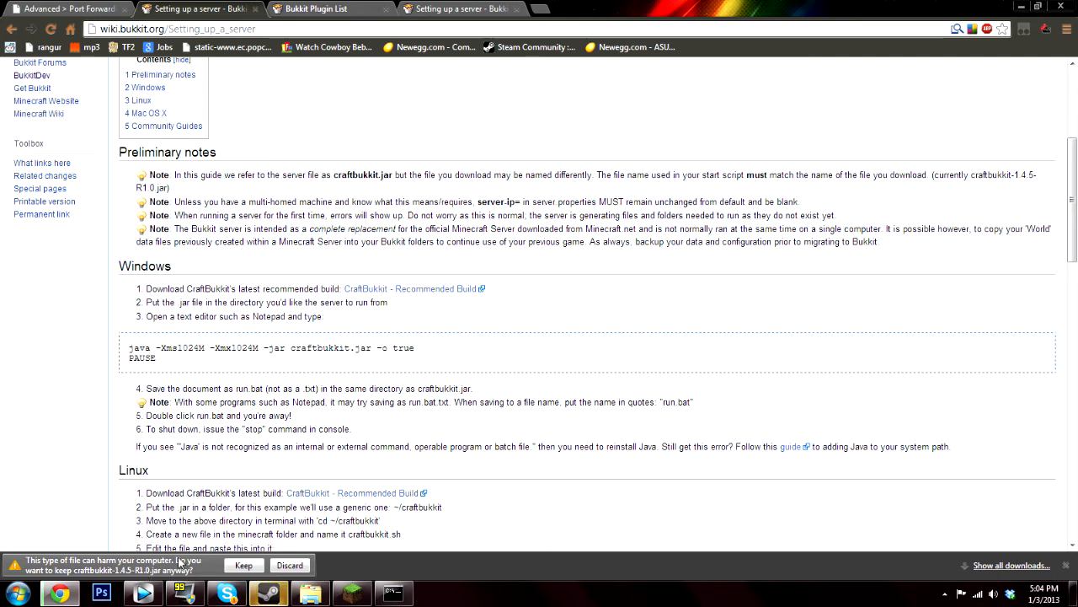
left_click(290, 565)
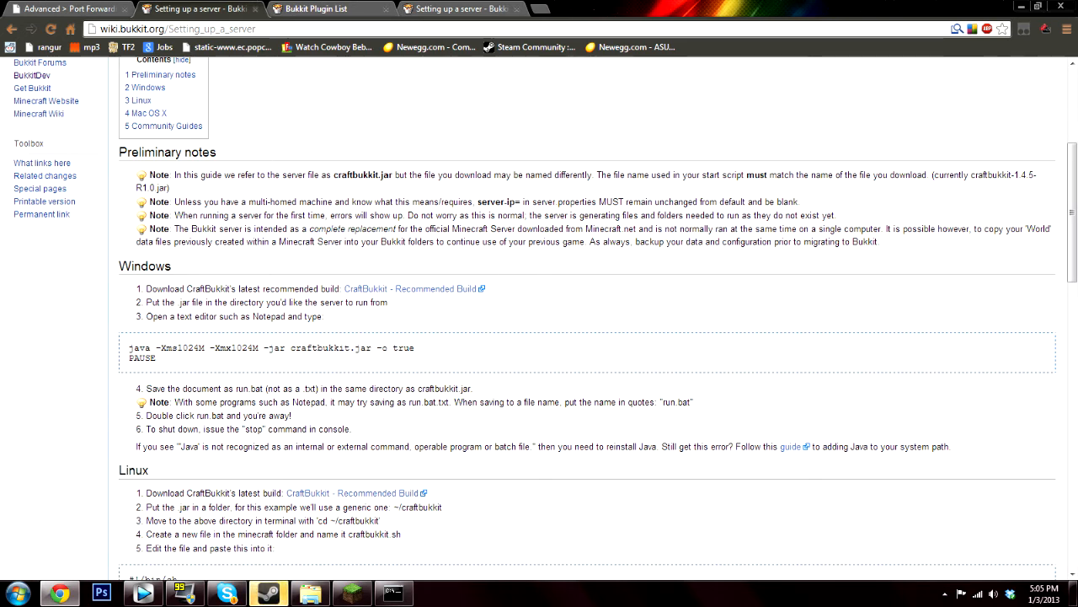
- Copy the two-line Windows start script, from "java -Xms1024M" through "PAUSE", out of the setup guide
left_click_drag(166, 361, 131, 347)
key("ctrl+c")
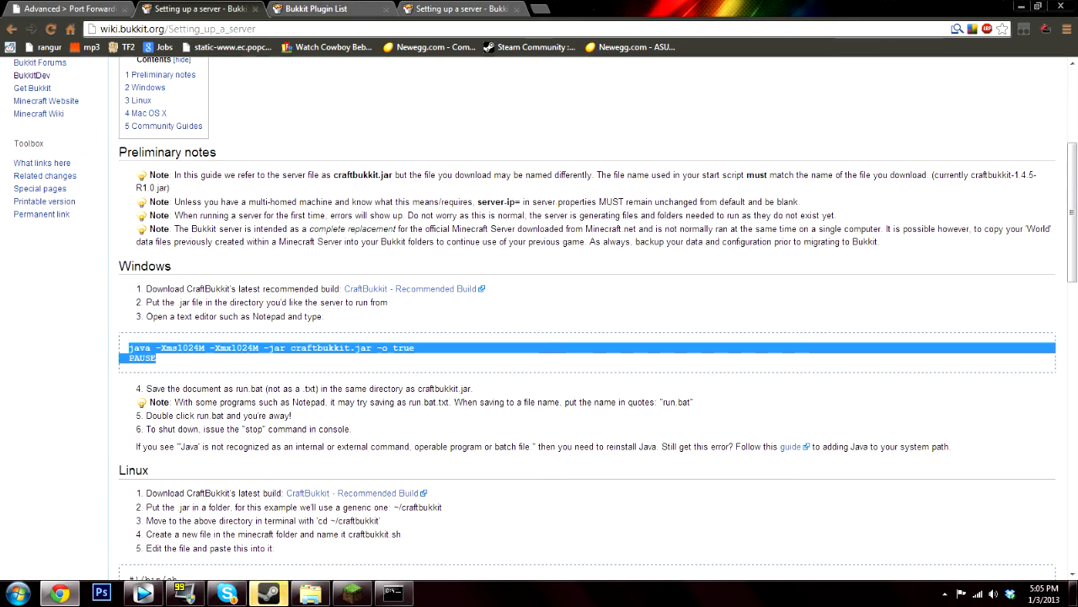
right_click(280, 344)
left_click(316, 358)
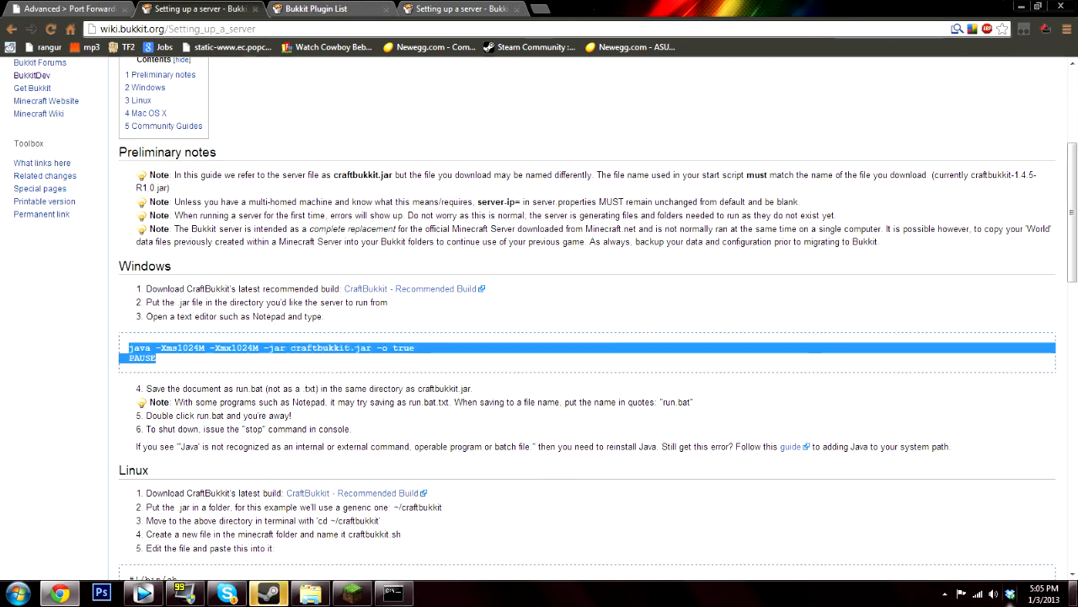
- Create a desktop folder named craft bukkit and open it
key("super+d")
right_click(576, 203)
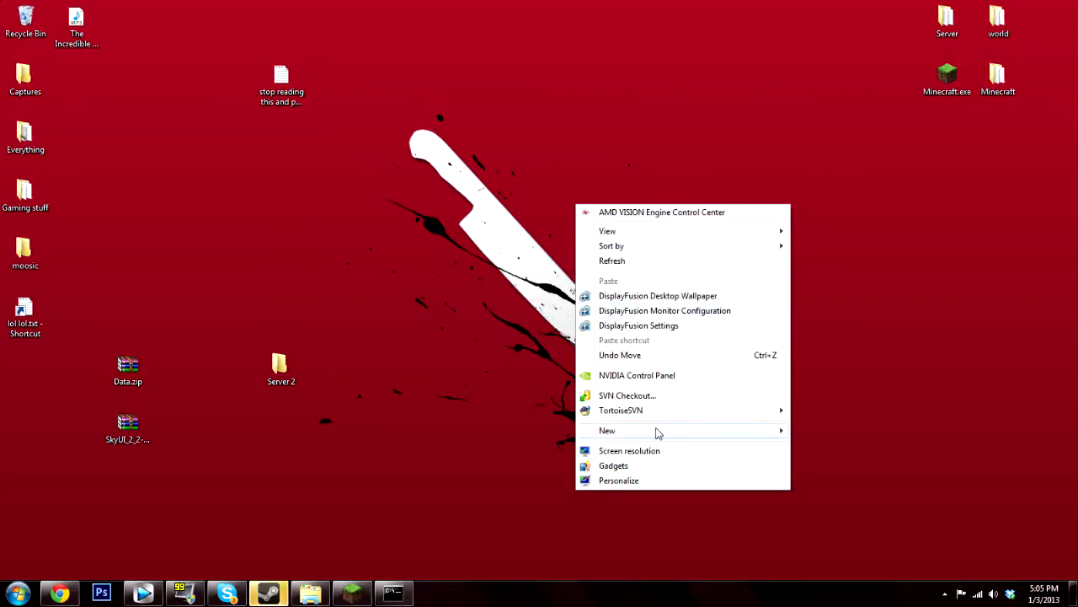
mouse_move(661, 432)
left_click(832, 263)
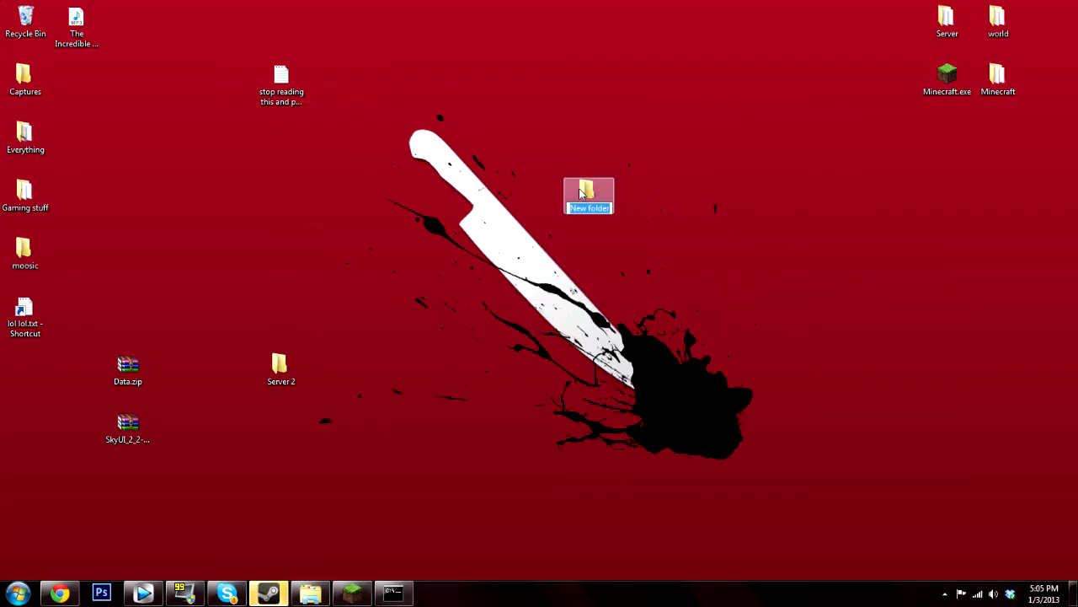
type("cra")
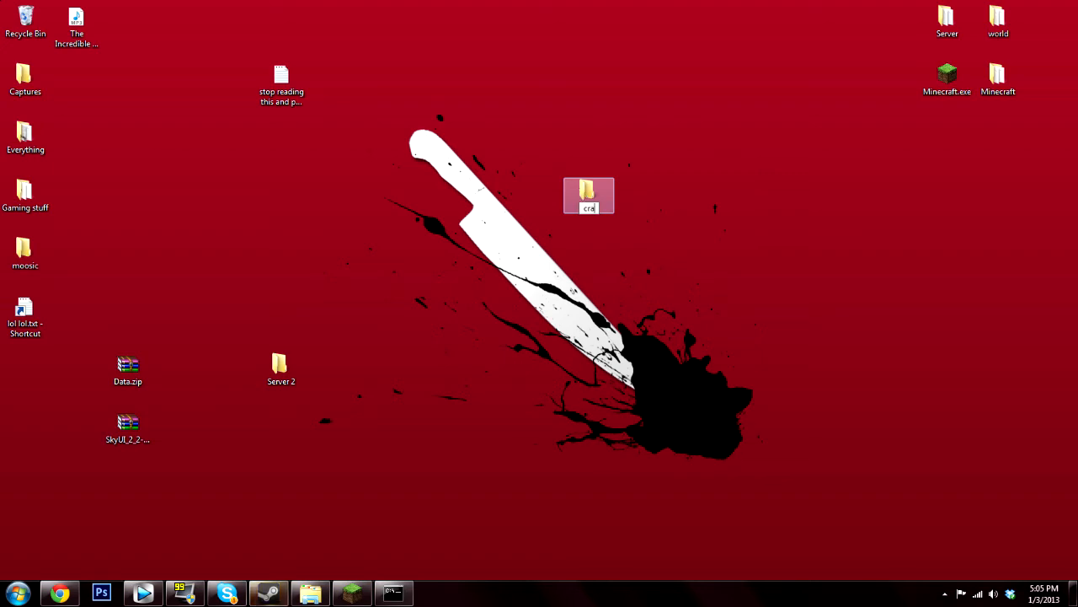
type("ft bukkit")
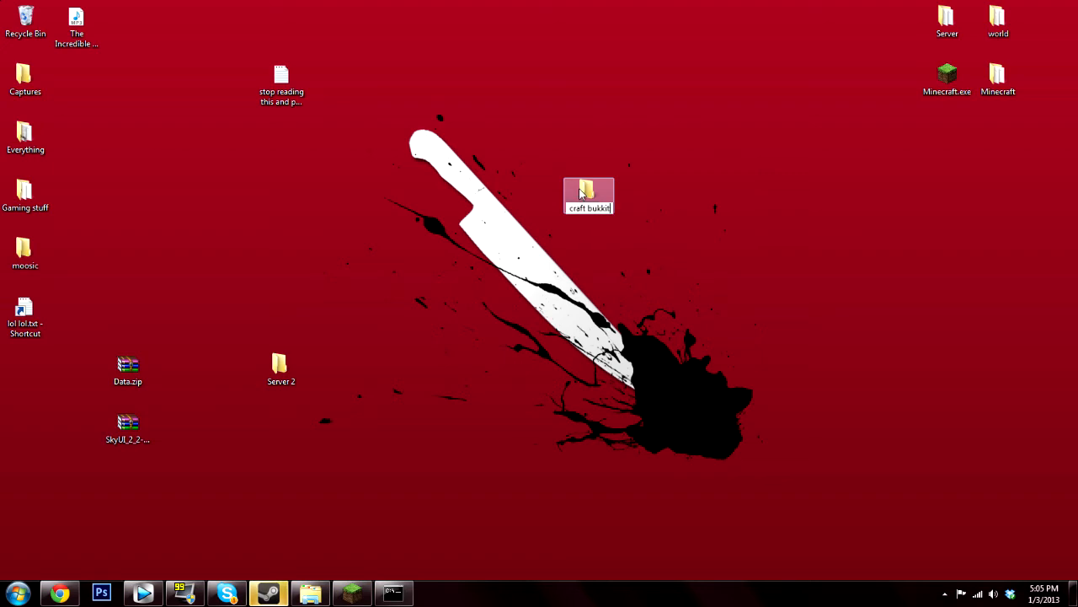
key("Return")
double_click(580, 194)
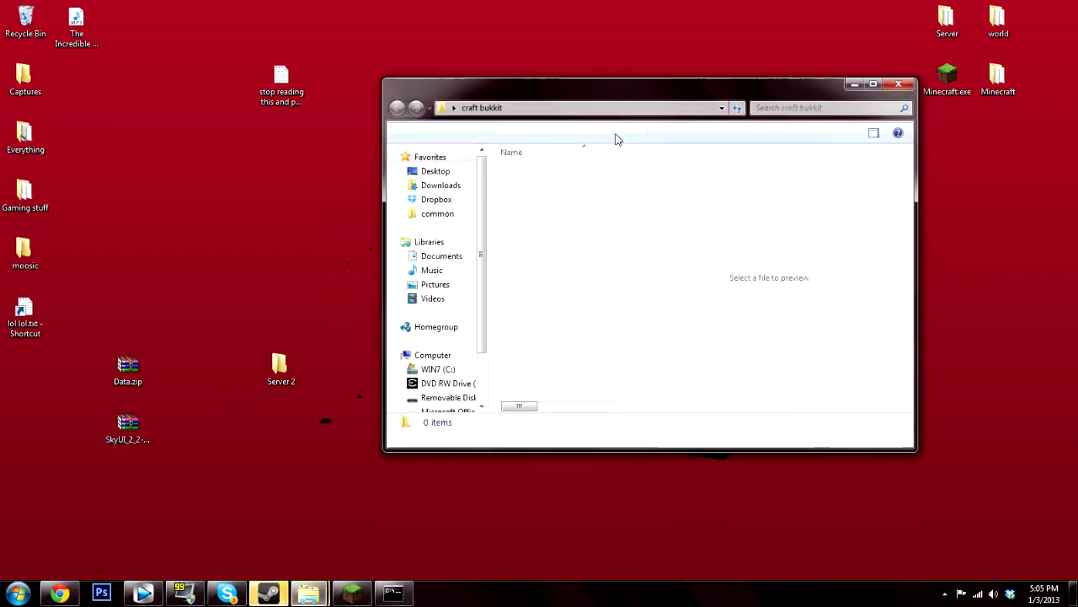
- Create a text document named run.txt in the craft bukkit folder
right_click(532, 179)
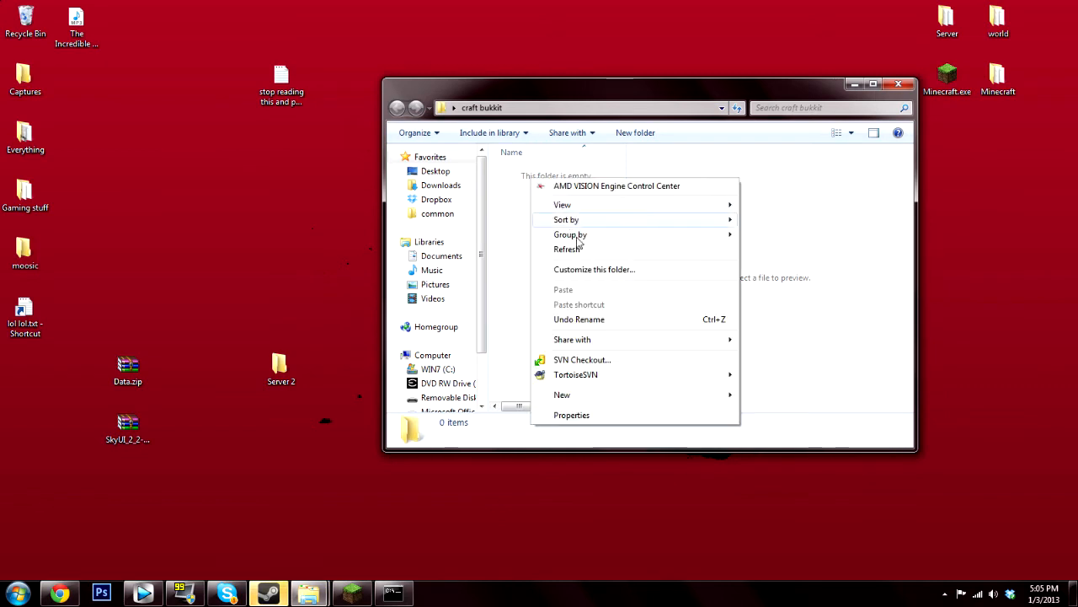
mouse_move(587, 401)
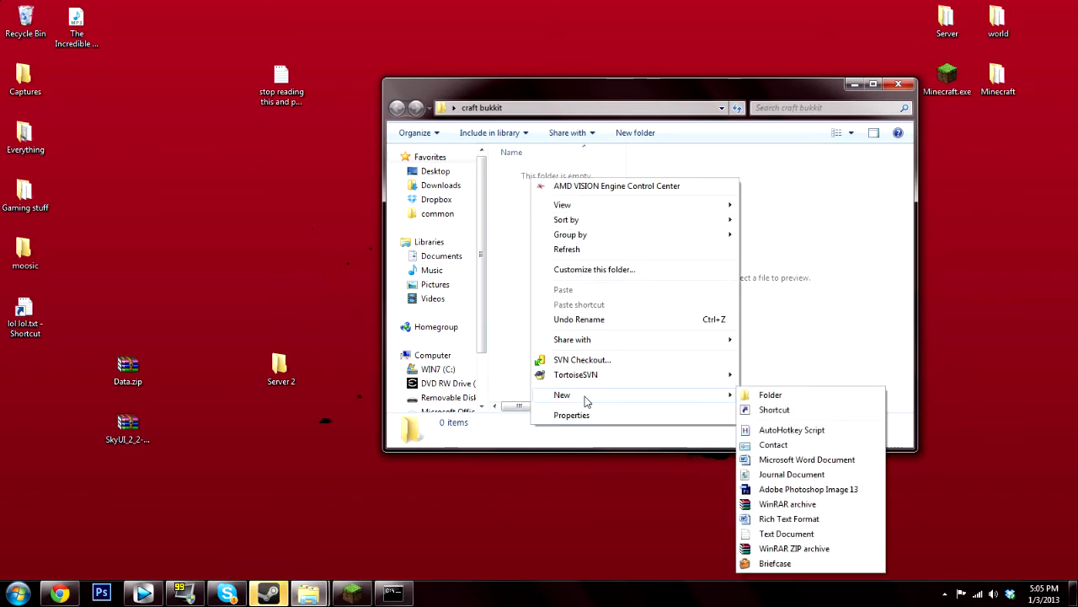
left_click(786, 534)
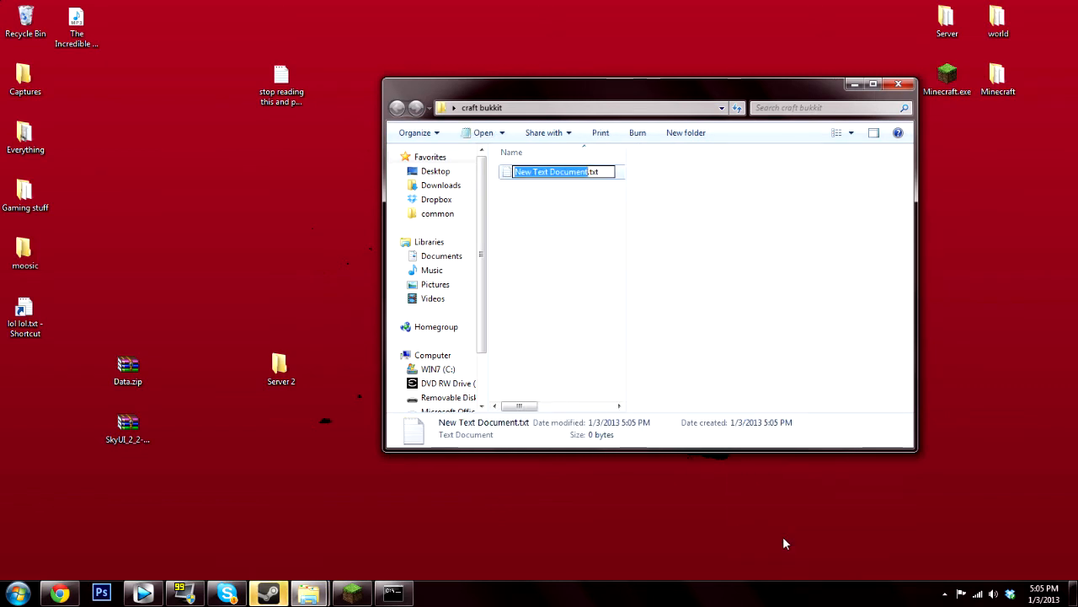
type("run")
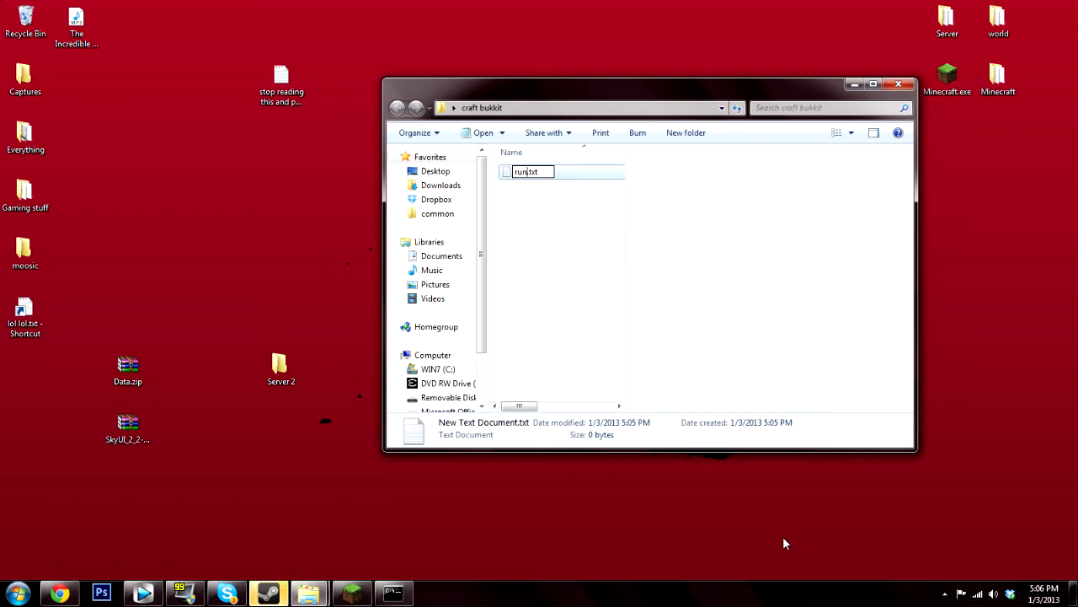
key("Return")
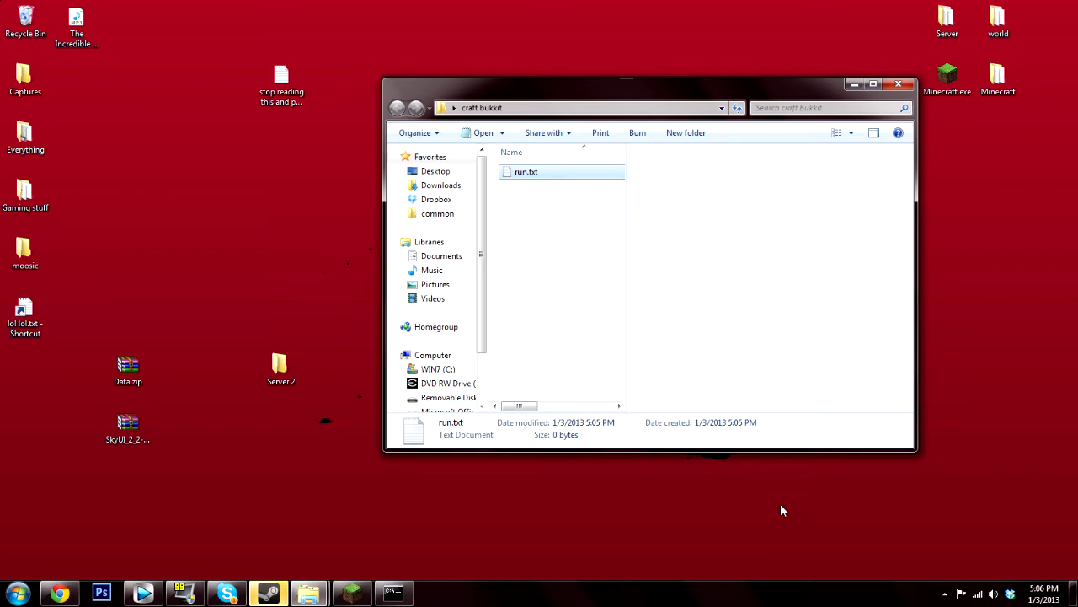
- Open run.txt in Notepad and paste the copied two-line CraftBukkit start script into it
double_click(531, 172)
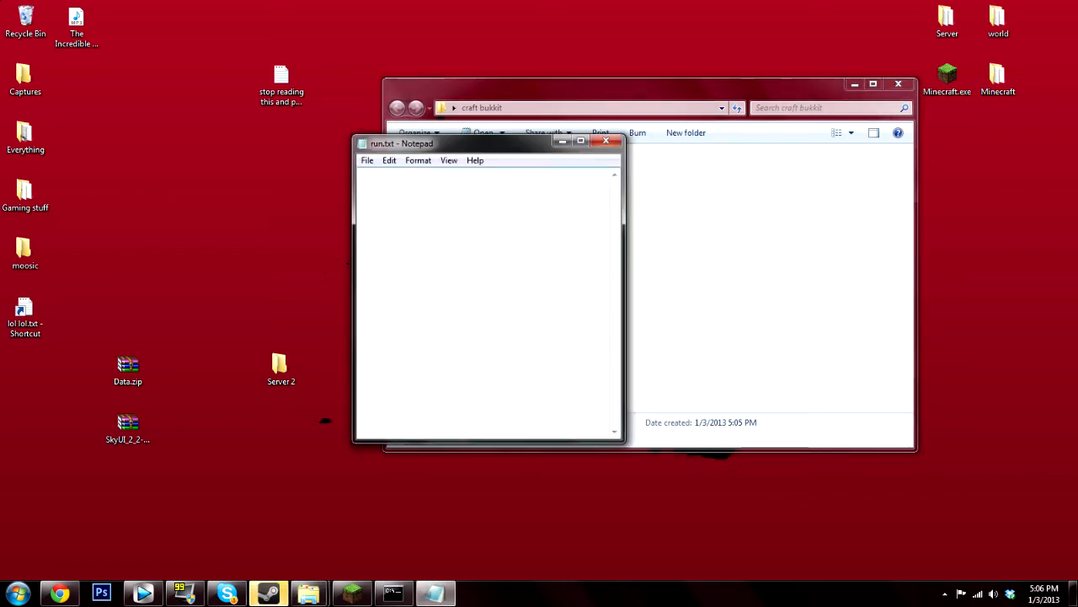
key("ctrl+v")
right_click(468, 208)
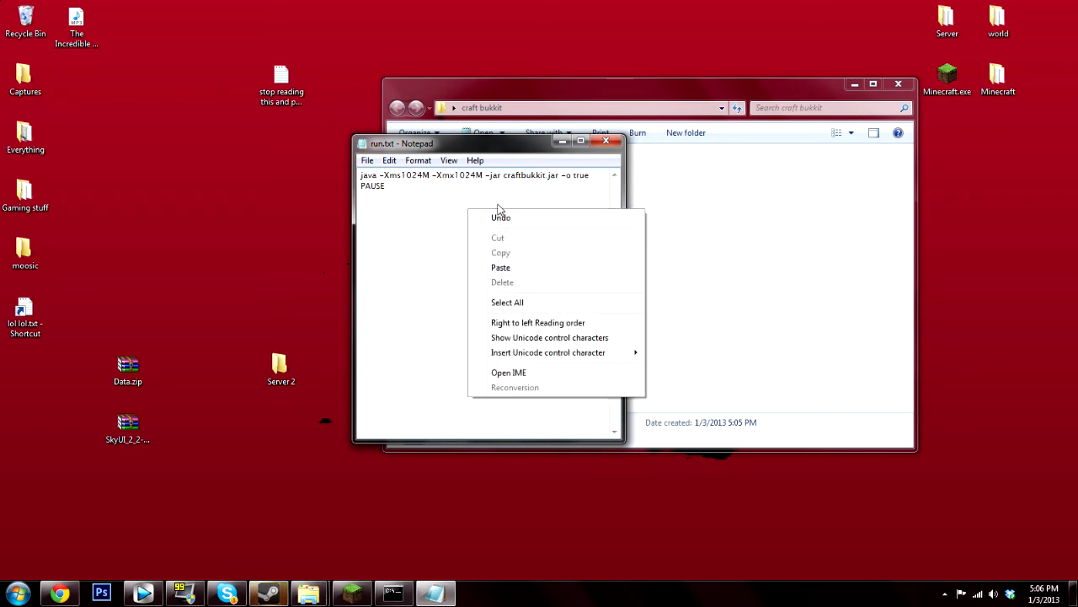
key("Escape")
- Save the start script as run.bat in the craft bukkit folder and close Notepad
left_click(367, 160)
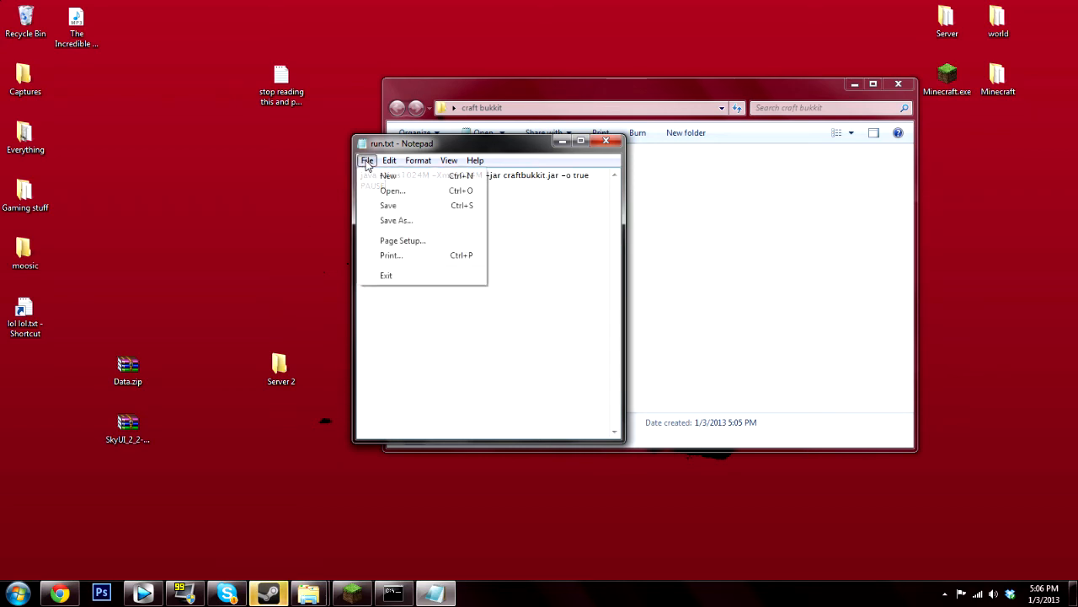
left_click(401, 223)
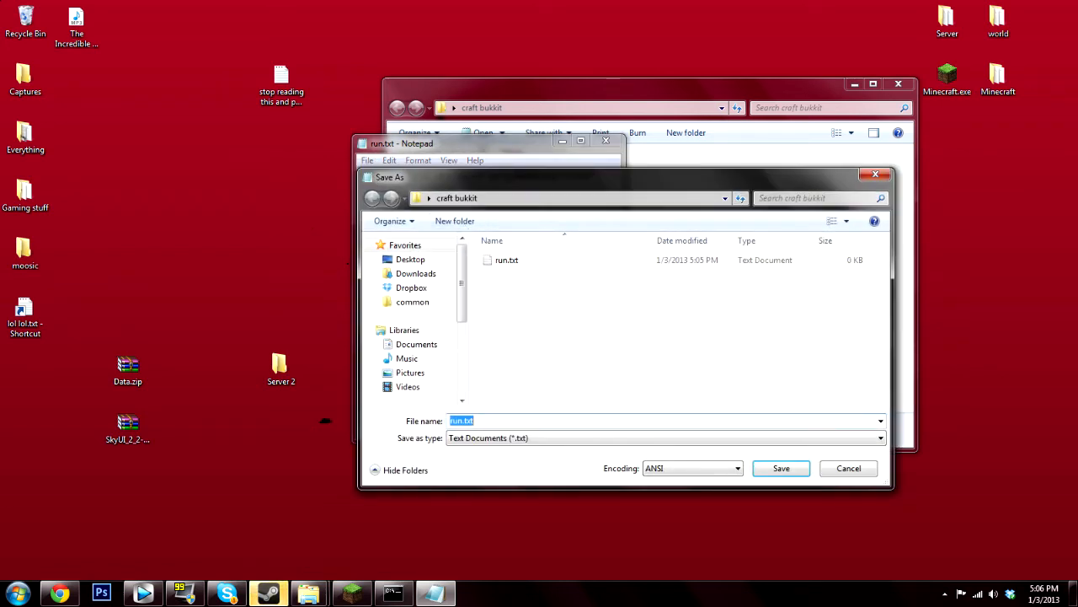
key("End")
key("shift+Left")
key("shift+Left")
key("shift+Left")
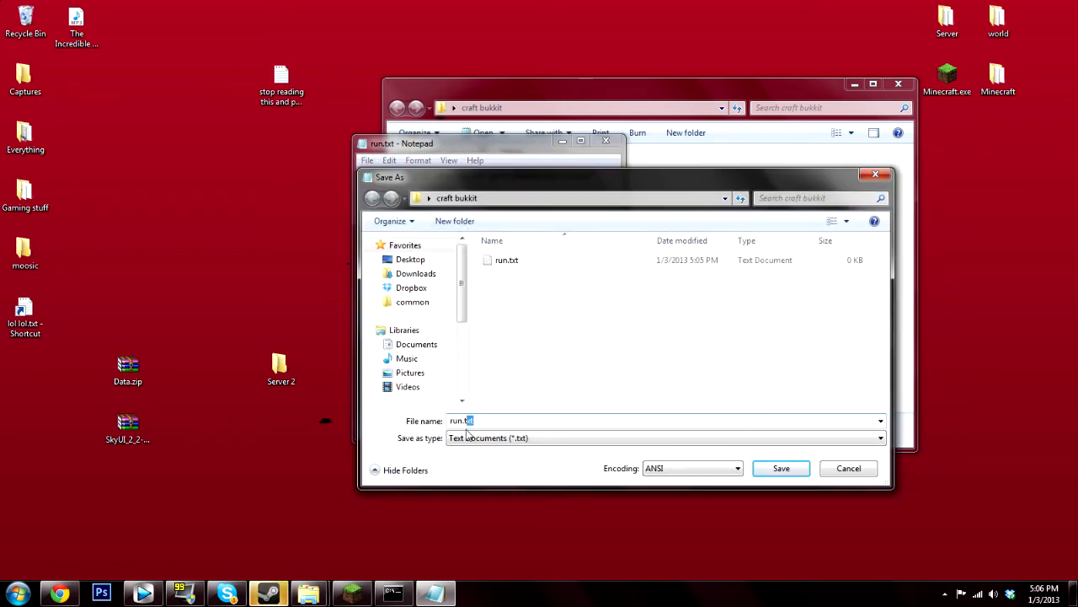
key("BackSpace")
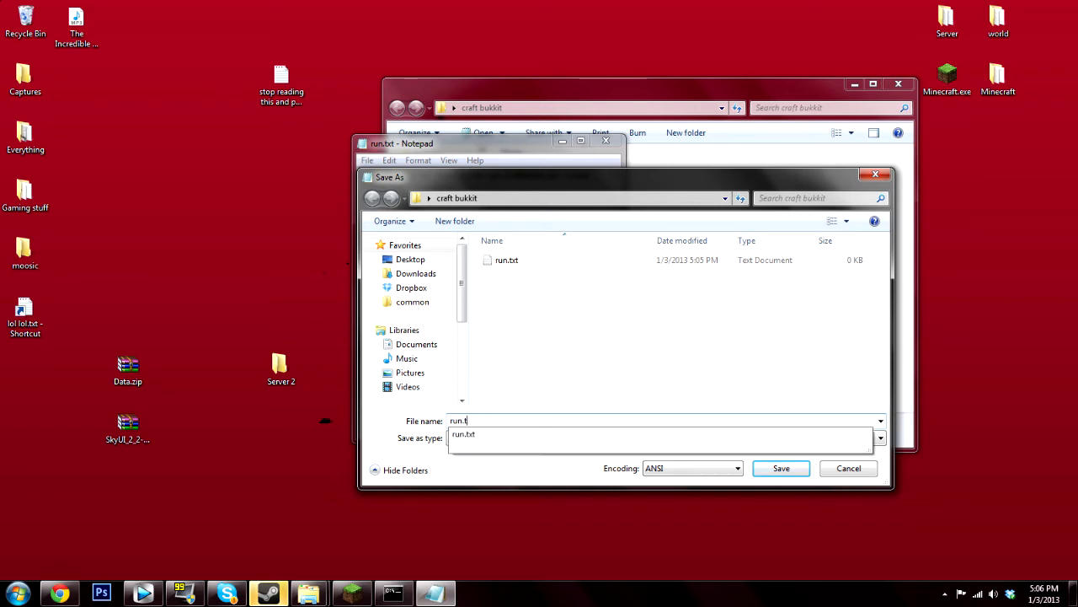
type("bat")
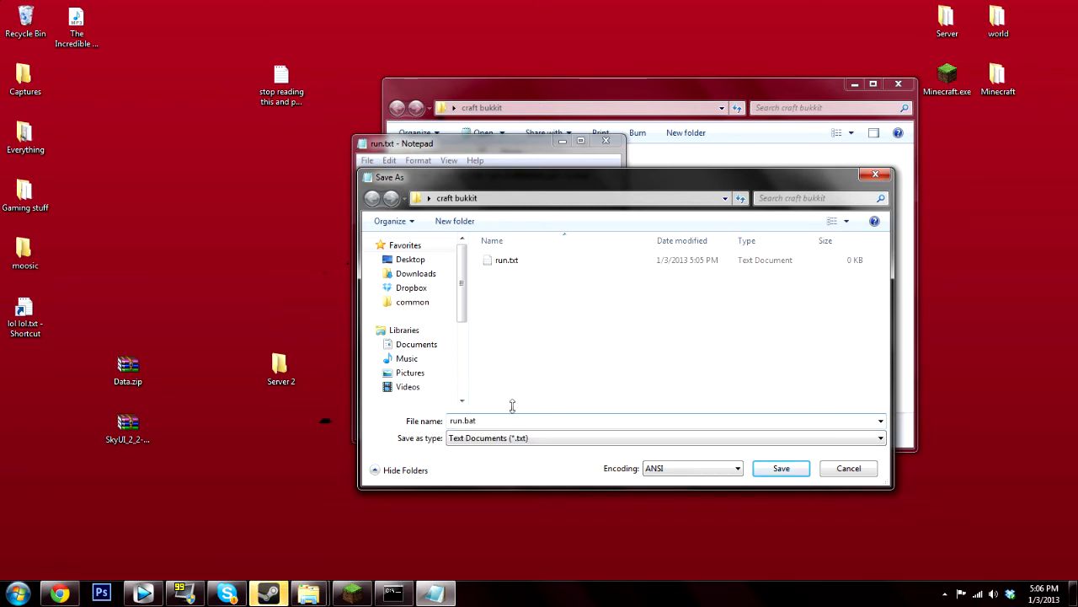
left_click(776, 469)
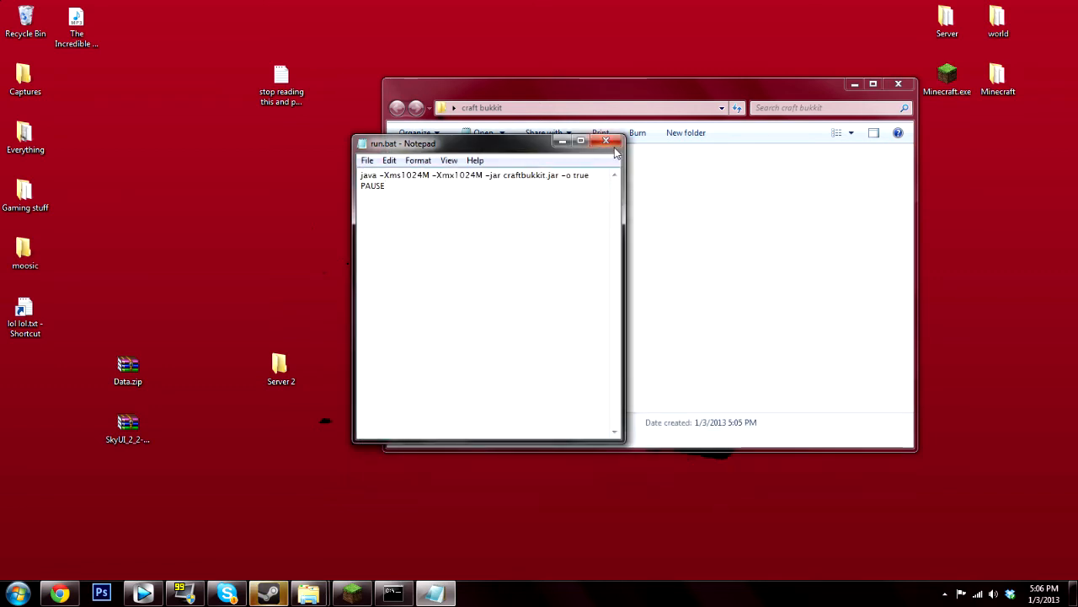
left_click(612, 144)
- Delete the leftover run.txt from the craft bukkit folder and preview the contents of run.bat
left_click_drag(530, 189, 24, 20)
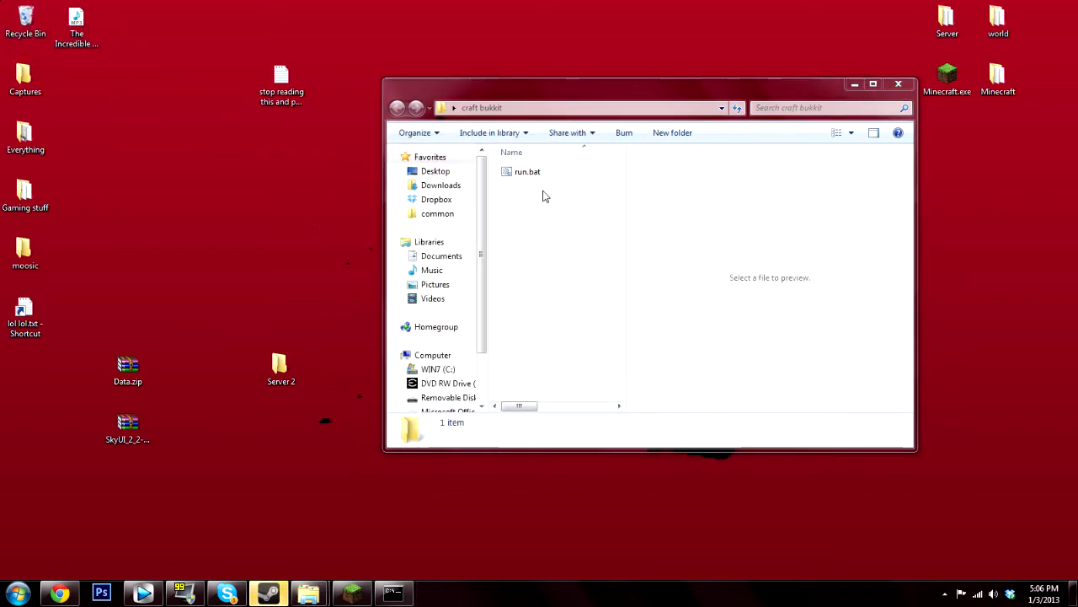
left_click(540, 174)
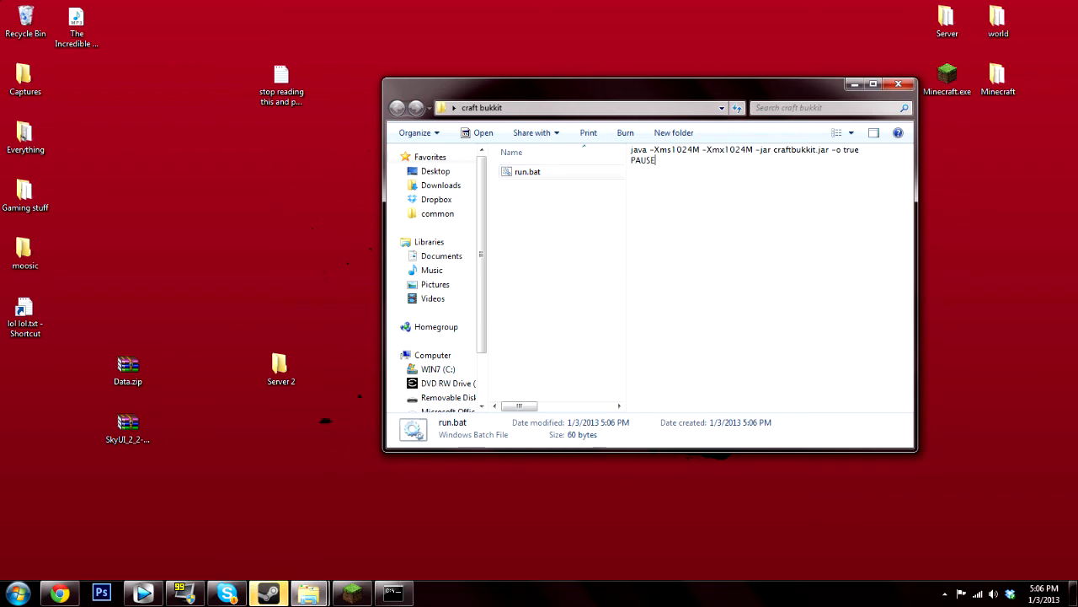
left_click(597, 226)
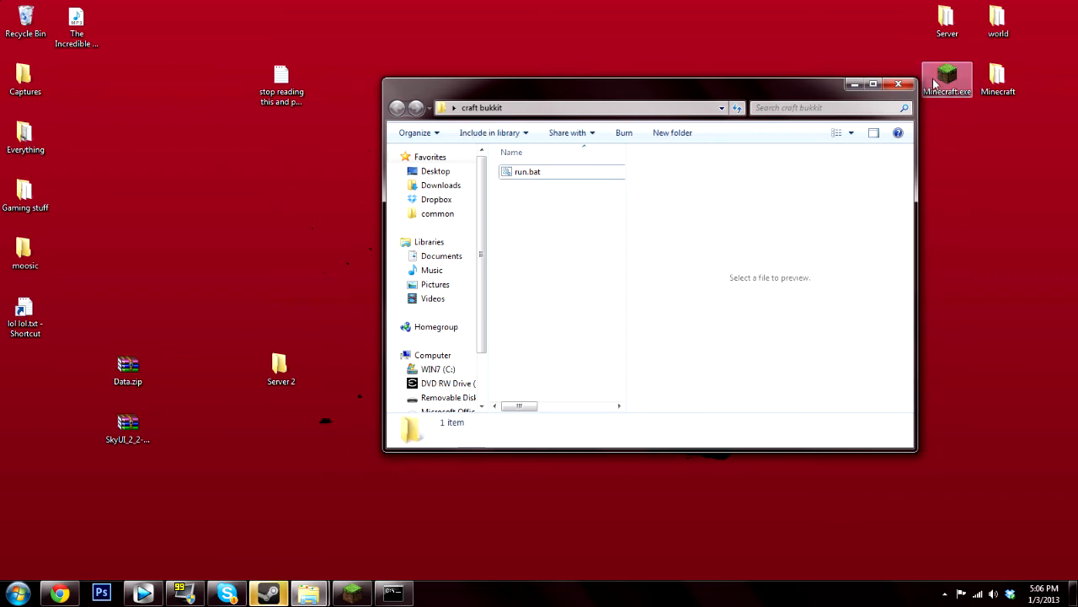
- Copy craftbukkit.jar from the desktop's Server folder into the craft bukkit folder
double_click(947, 21)
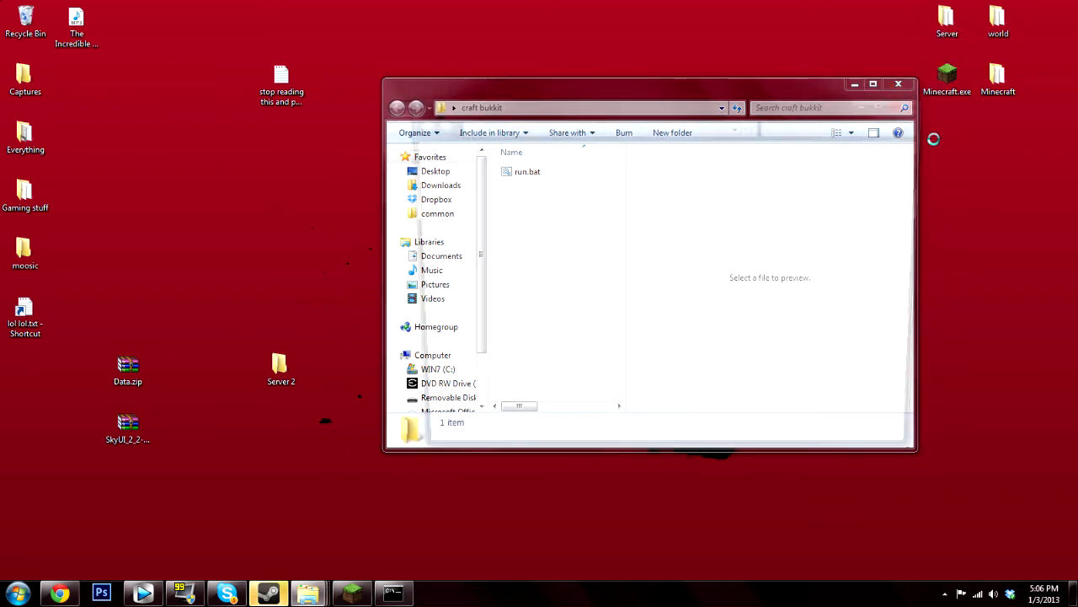
scroll(565, 344, "down", 1)
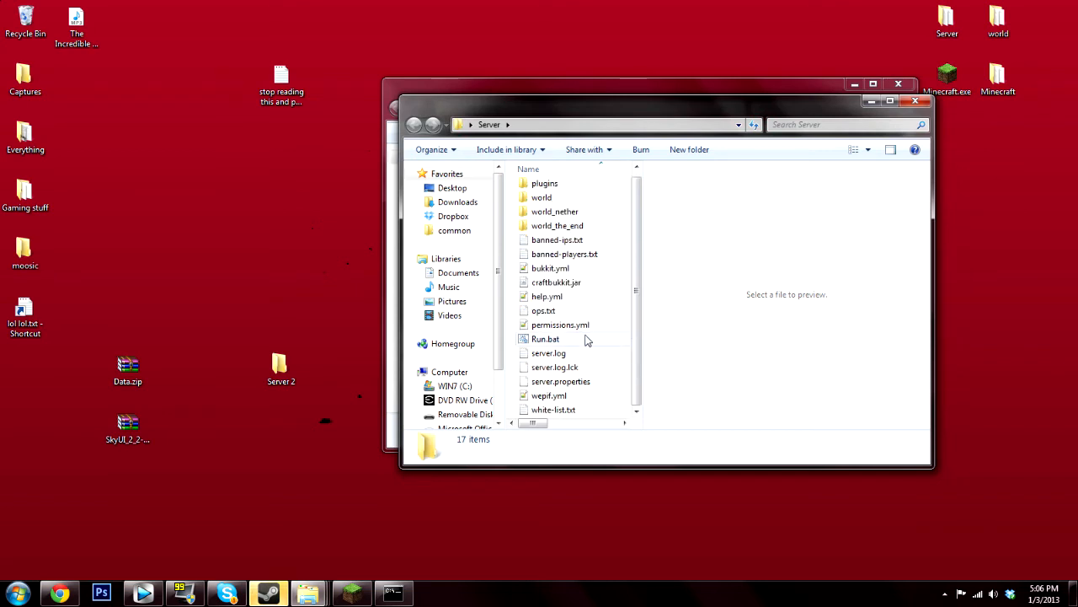
left_click(576, 285)
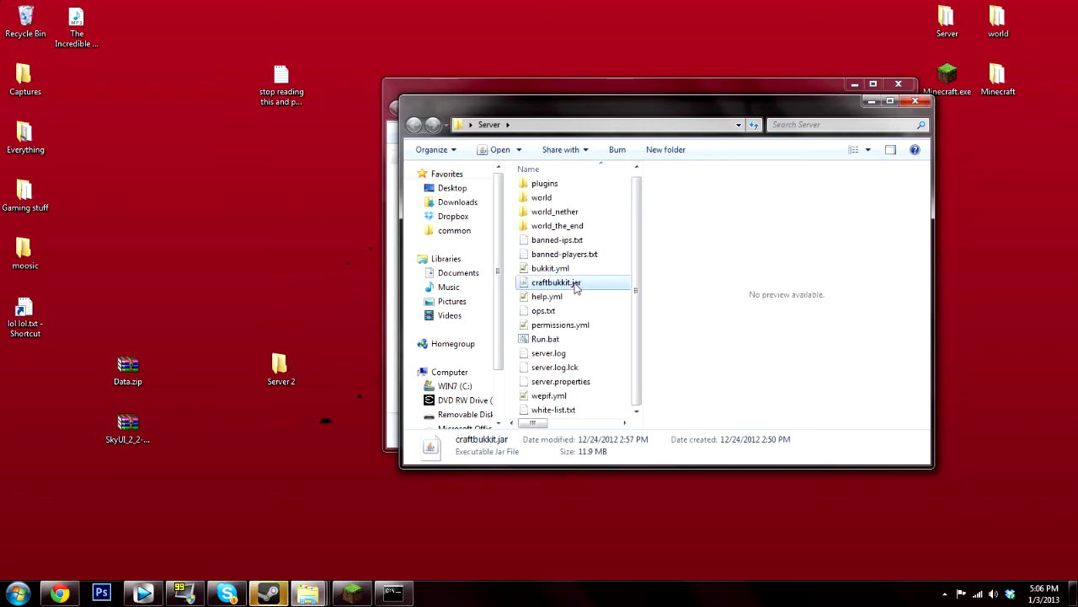
left_click(494, 88)
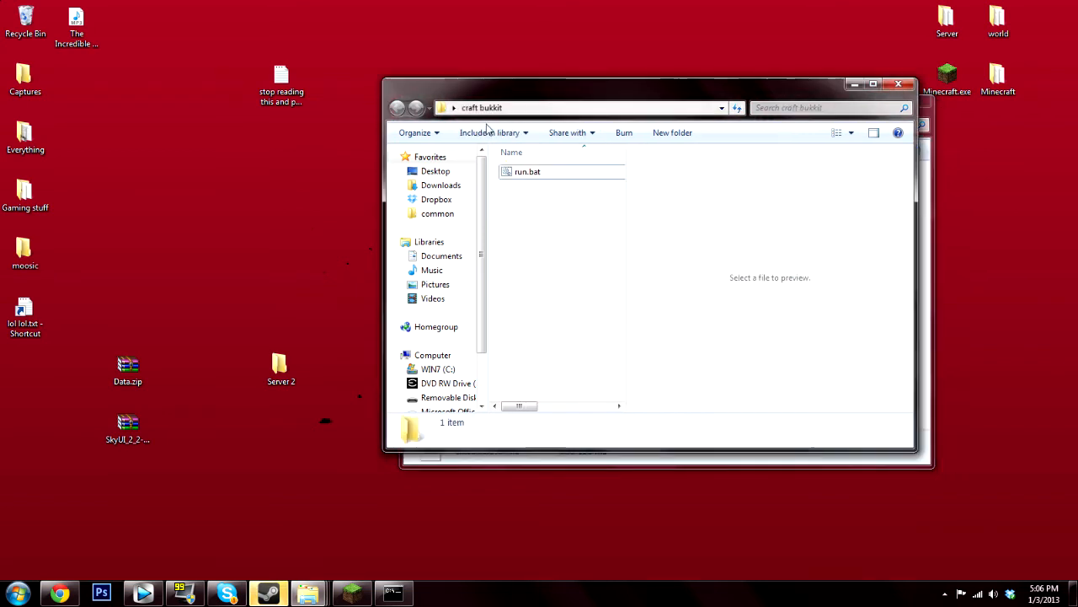
key("ctrl+v")
left_click(553, 222)
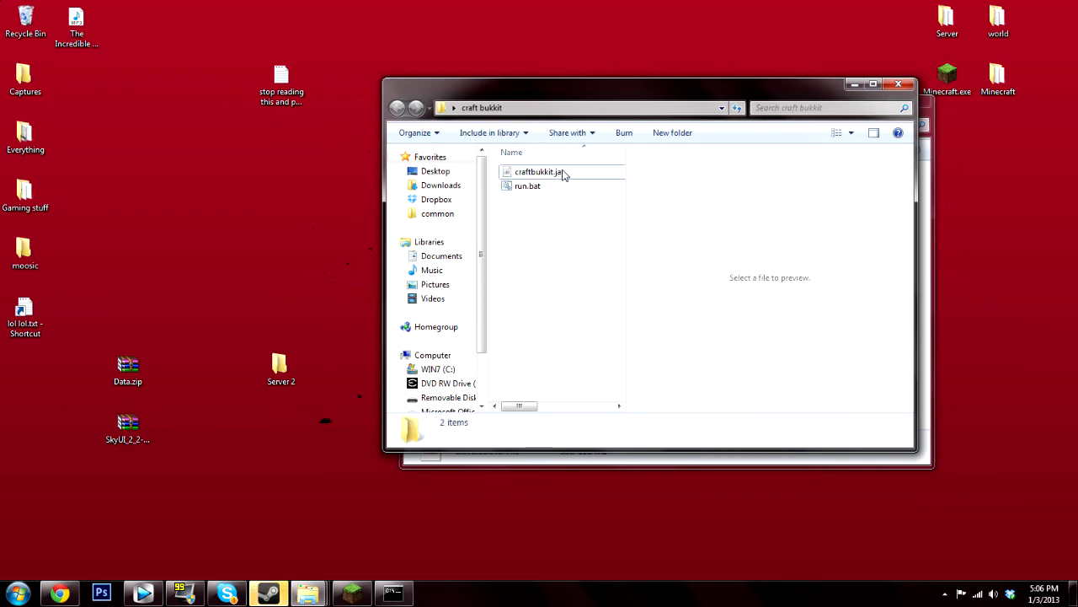
right_click(542, 173)
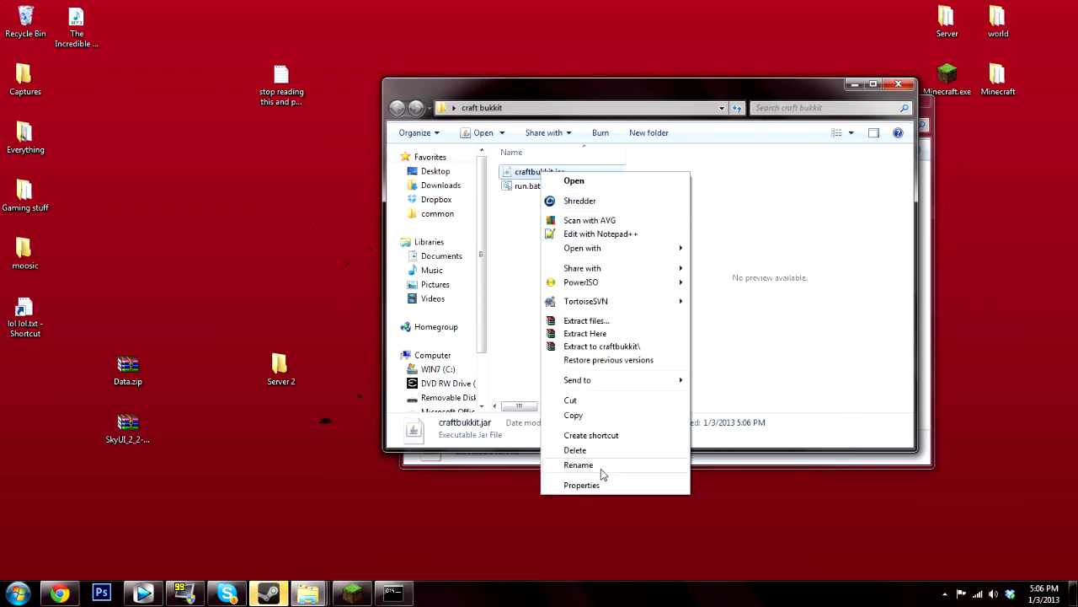
left_click(602, 469)
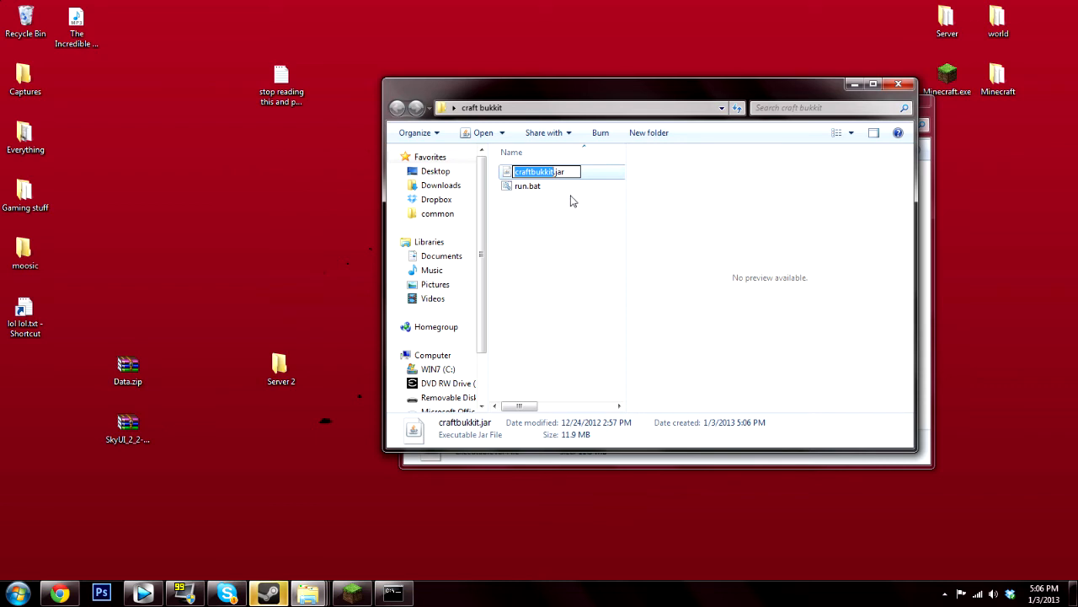
key("Right")
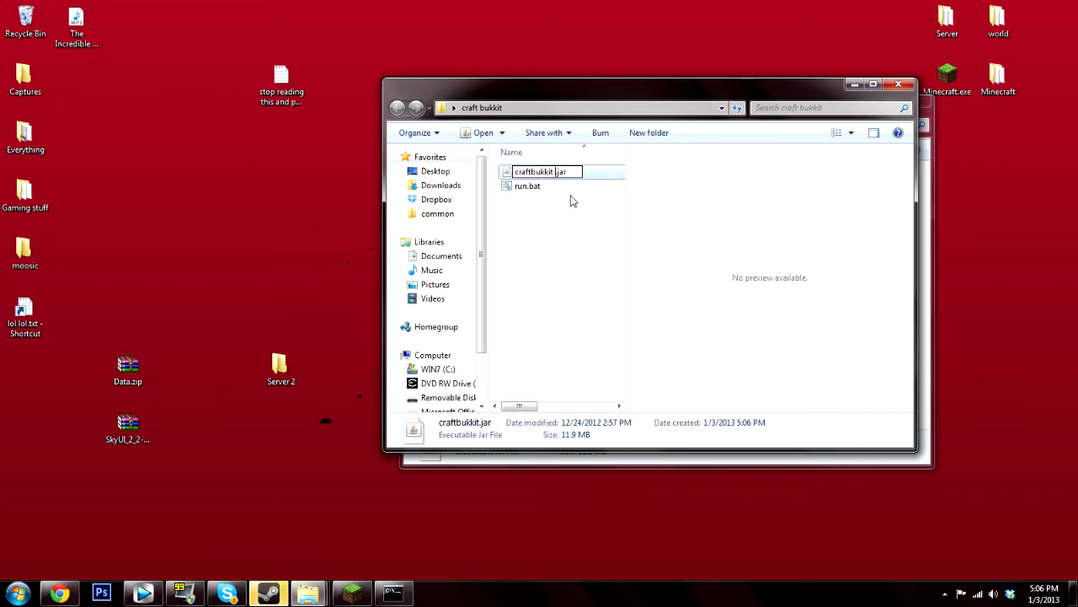
type("1.4.5-R0.1")
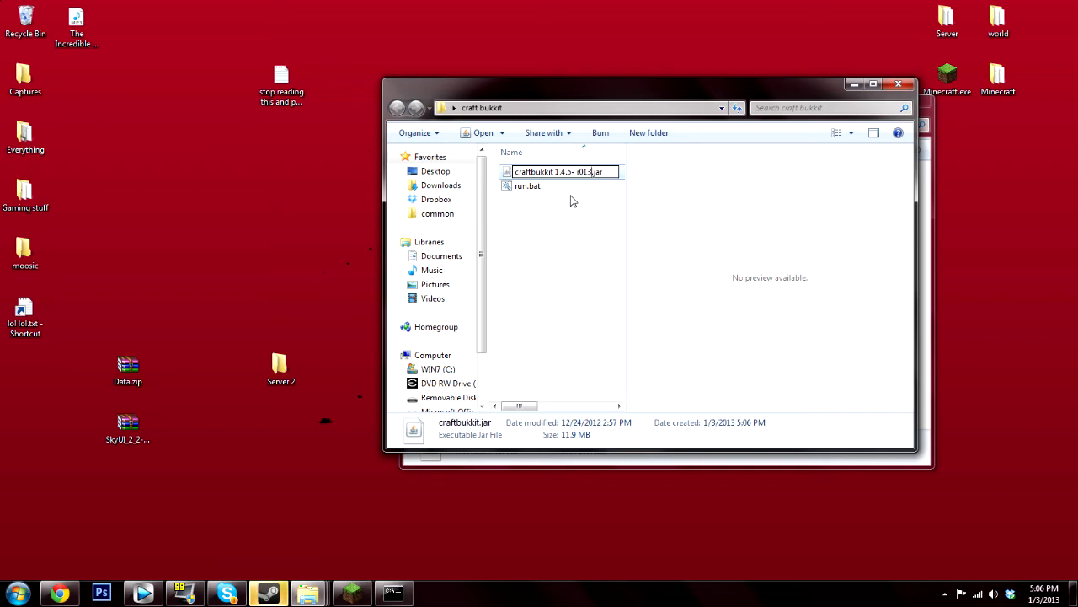
key("BackSpace")
key("BackSpace")
key("BackSpace")
key("BackSpace")
key("BackSpace")
key("BackSpace")
key("BackSpace")
key("BackSpace")
key("BackSpace")
key("BackSpace")
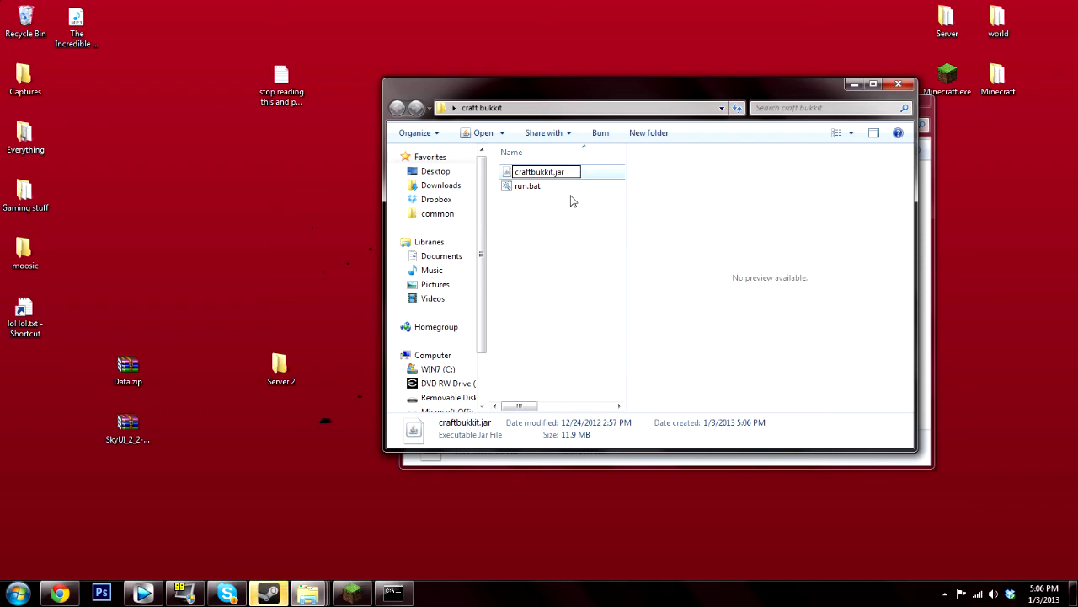
- Compare the jar name in run.bat's start script with the file name of craftbukkit.jar, leaving the file name unchanged
left_click(528, 187)
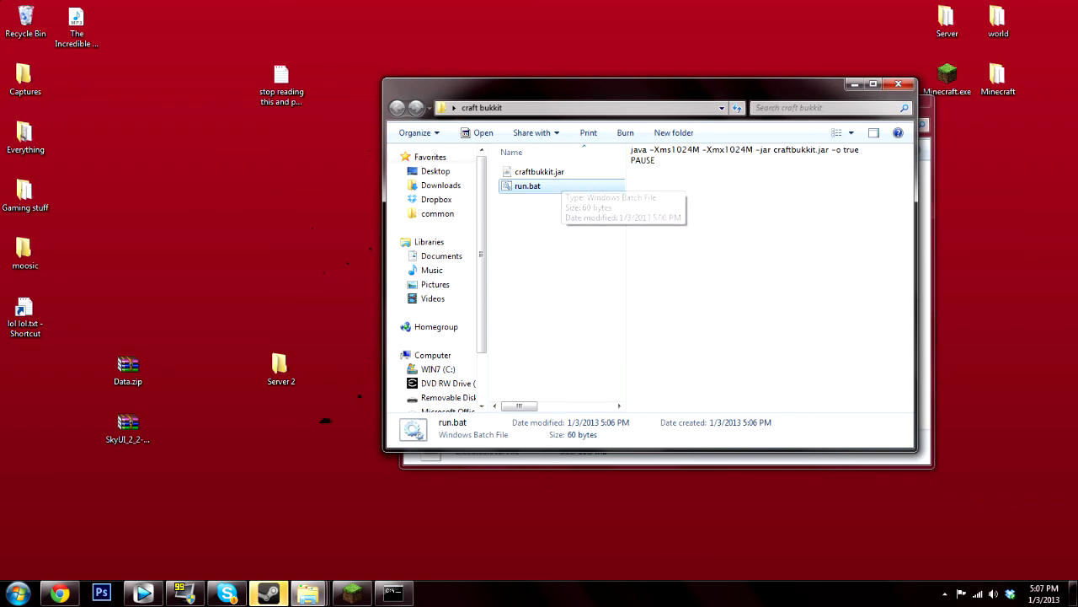
left_click(774, 149)
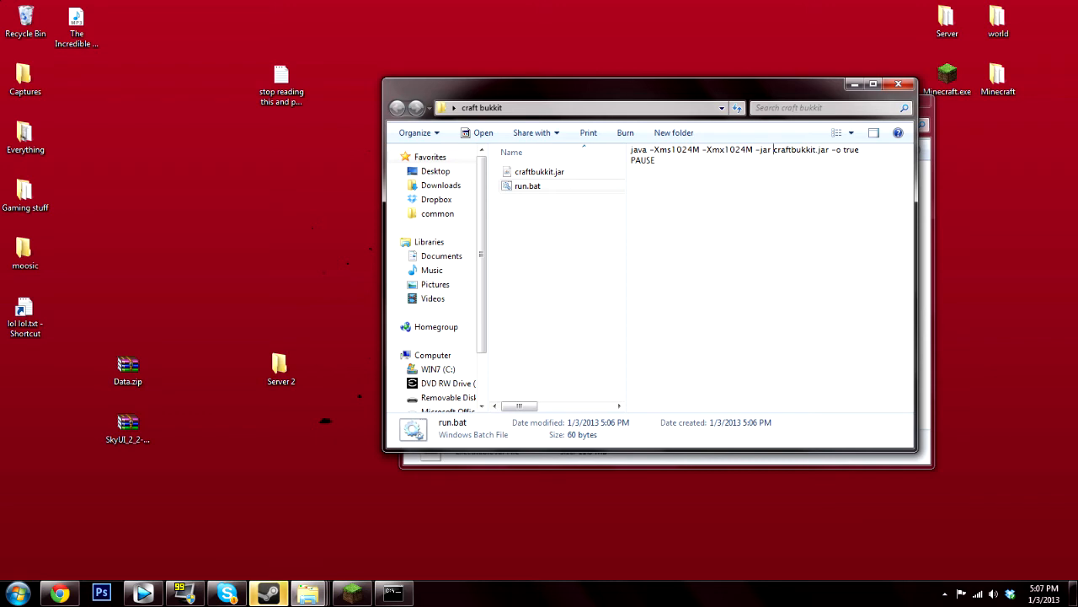
left_click(539, 171)
right_click(533, 175)
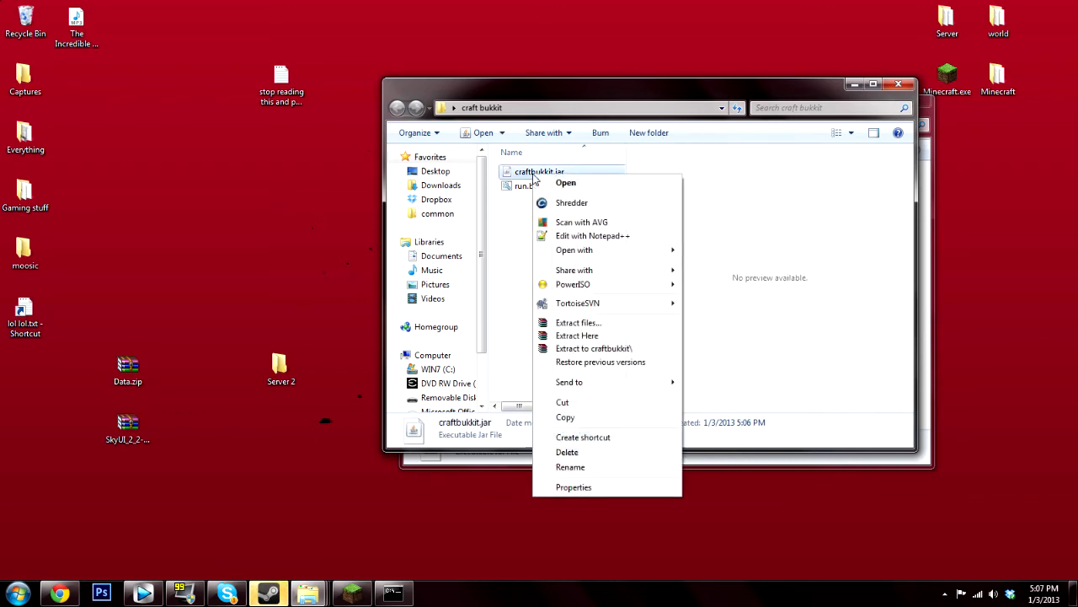
left_click(570, 466)
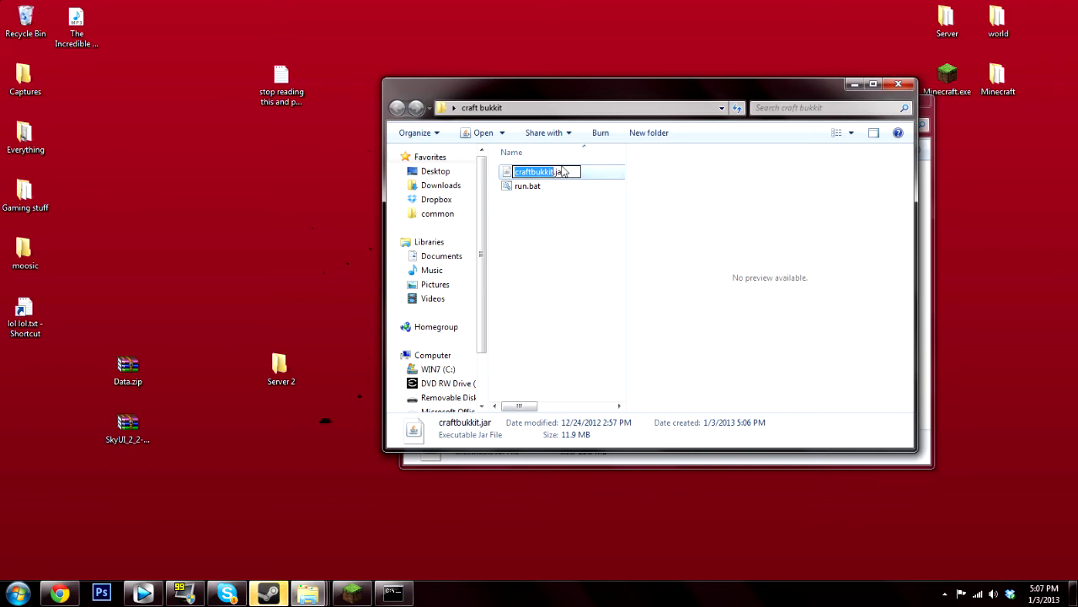
left_click(549, 211)
- Start the CraftBukkit server with run.bat, check the generated plugins folder, and clear the windows from the desktop
double_click(528, 187)
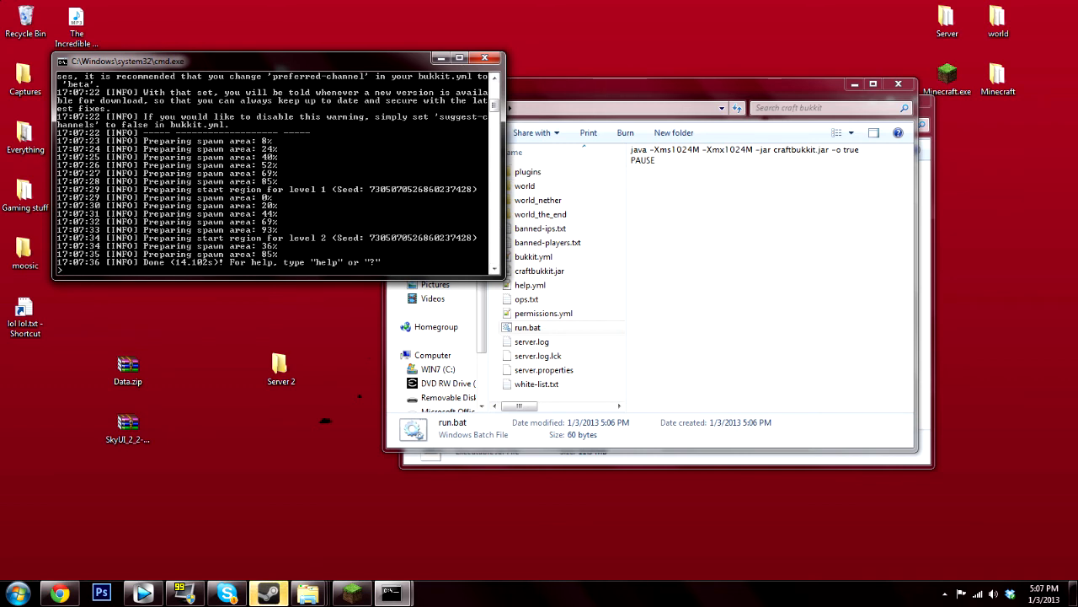
left_click(439, 58)
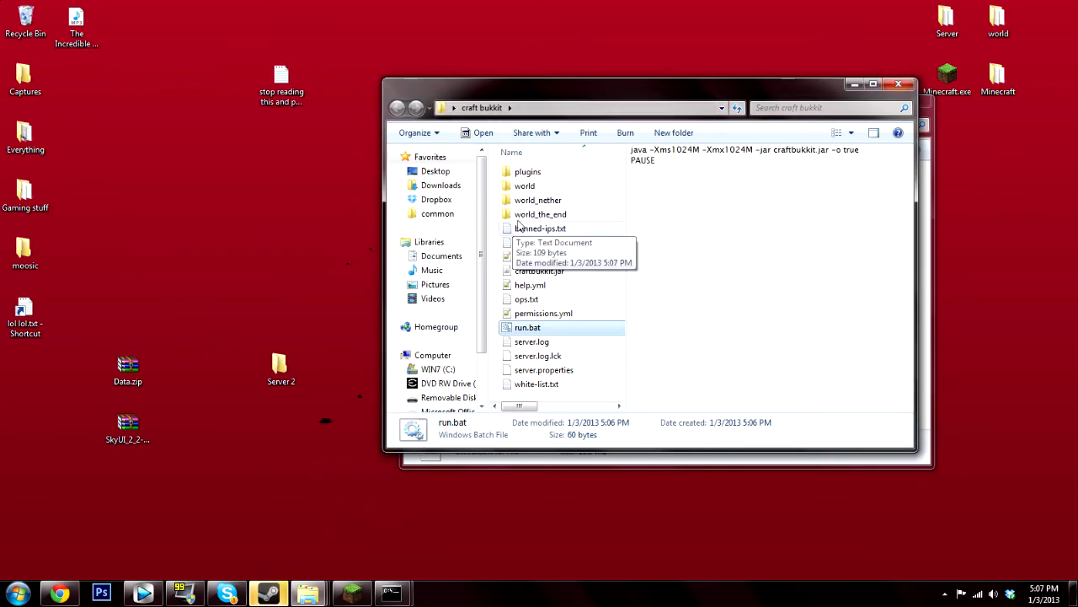
double_click(516, 171)
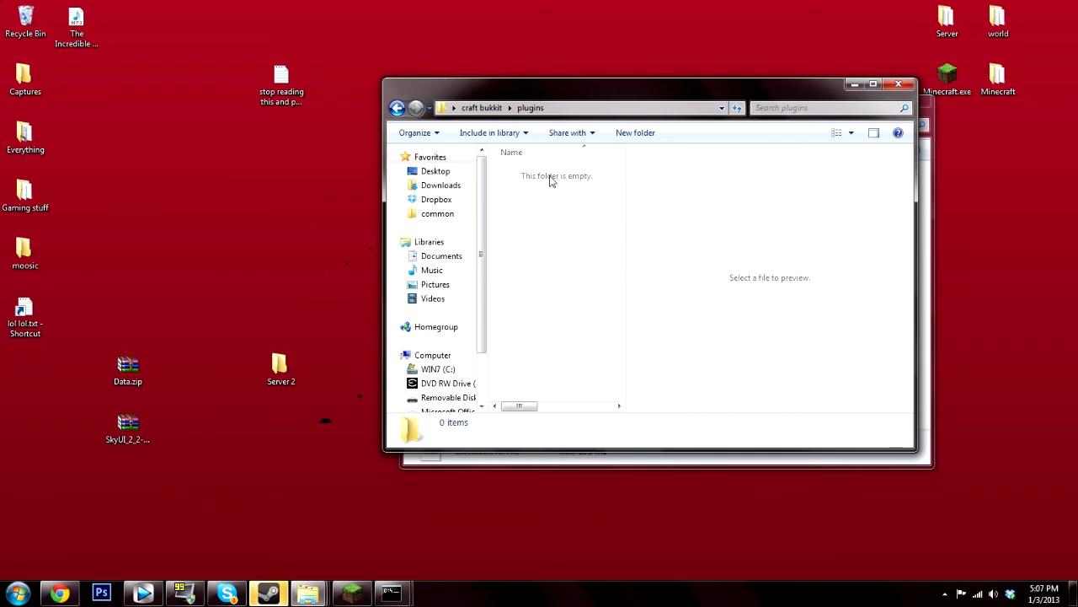
left_click(900, 85)
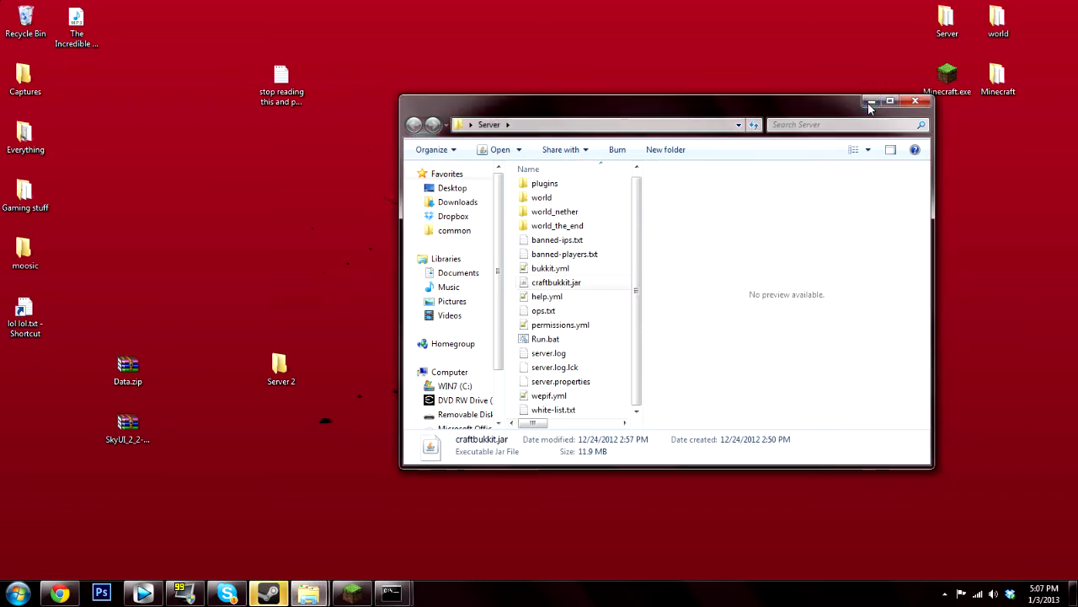
left_click(871, 102)
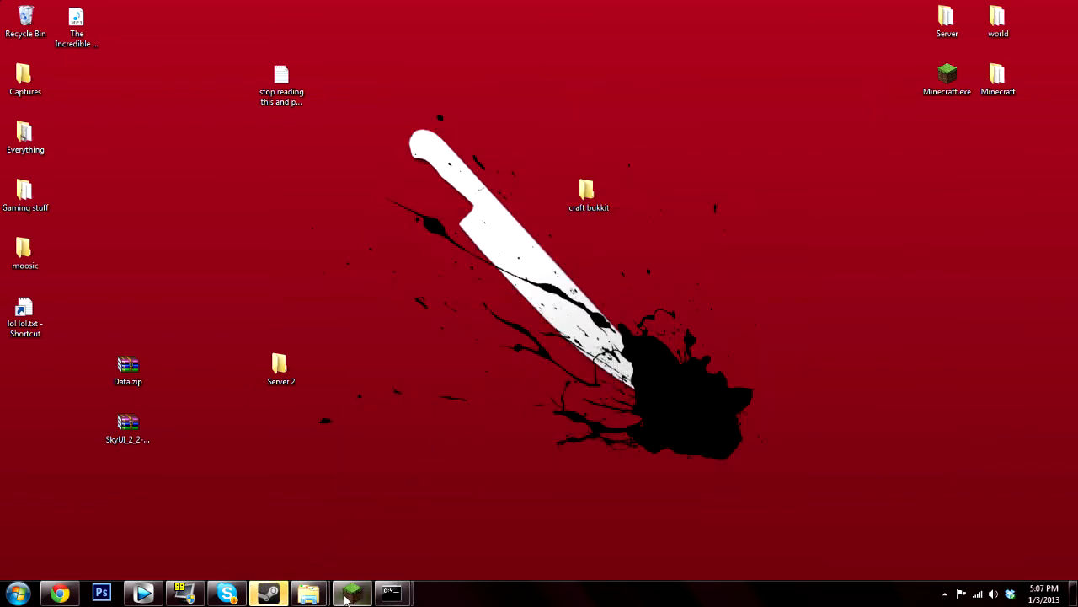
- Look up the public IP address on ipchicken.com in a new Chrome tab and send the Steam friend the message "join"
left_click(59, 593)
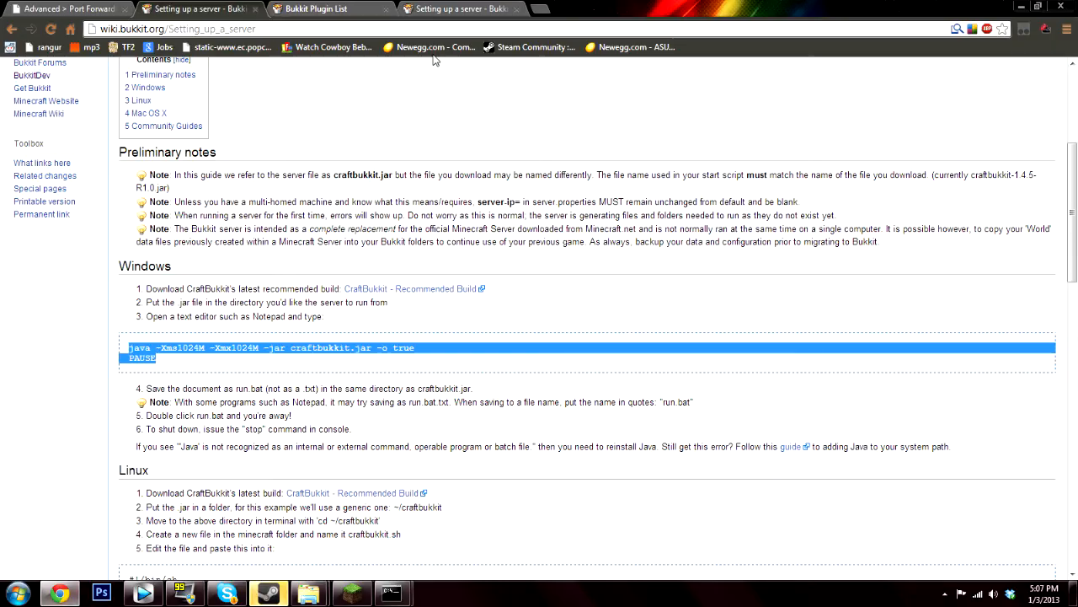
left_click(540, 8)
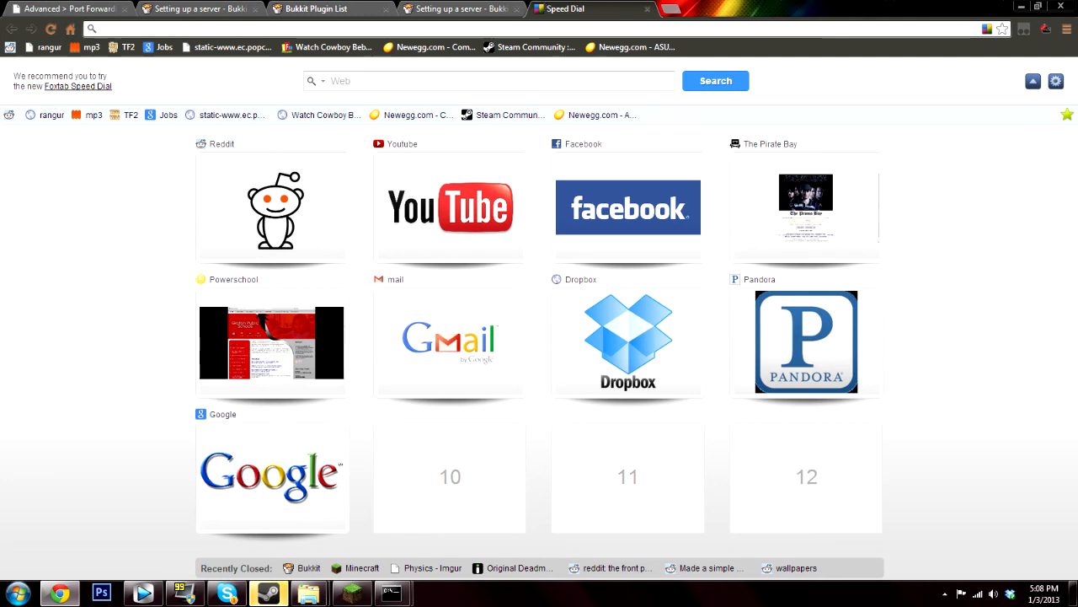
type("ipchick")
key("Return")
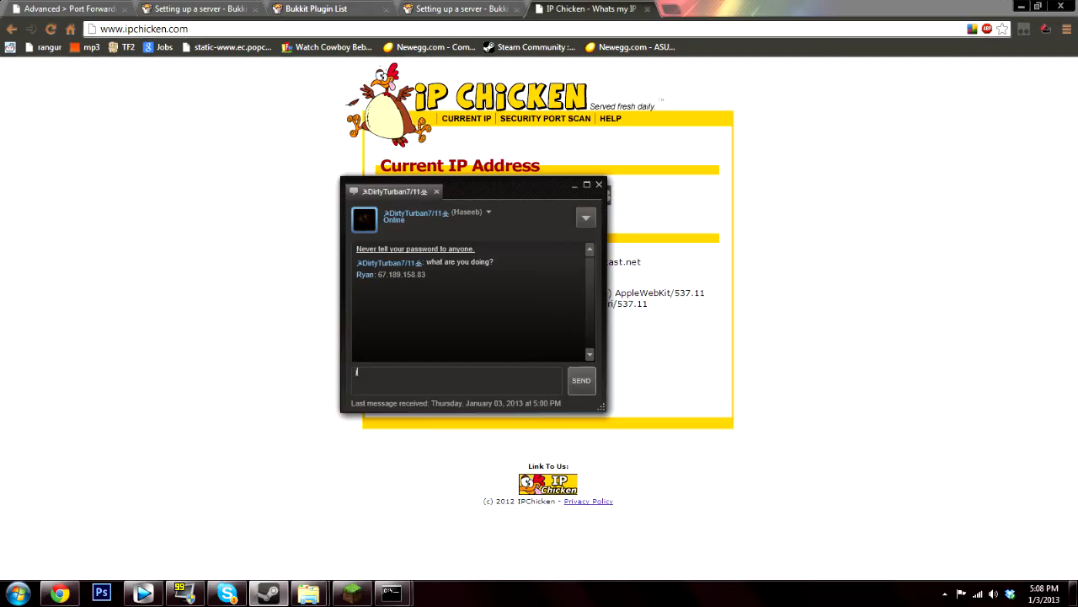
key("Return")
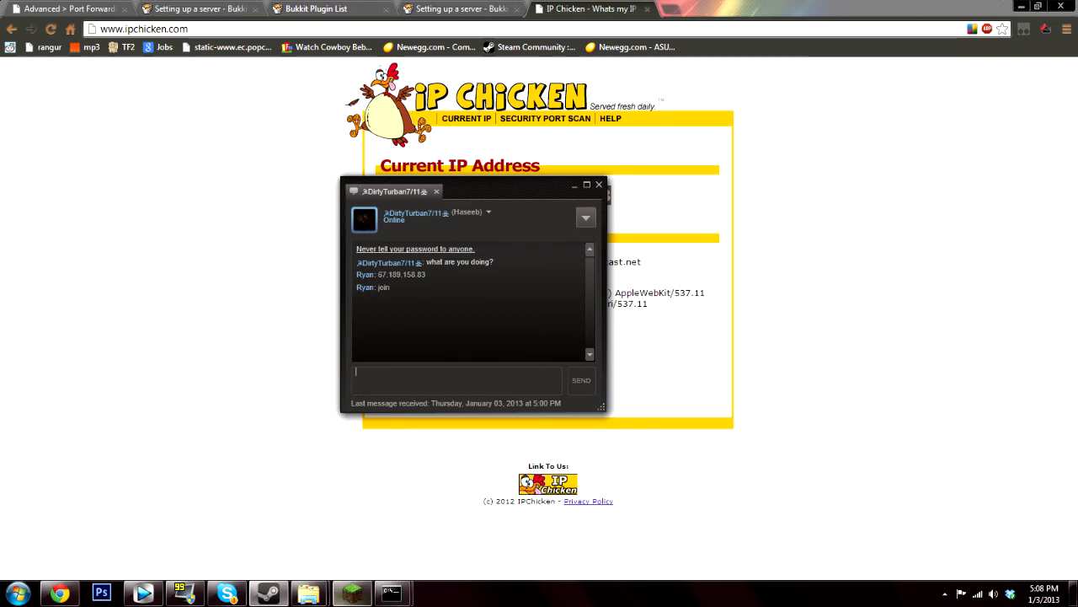
- Switch to Minecraft, select the localhost server in the multiplayer list, and view the form for adding a server without saving an entry
left_click(352, 592)
left_click(796, 431)
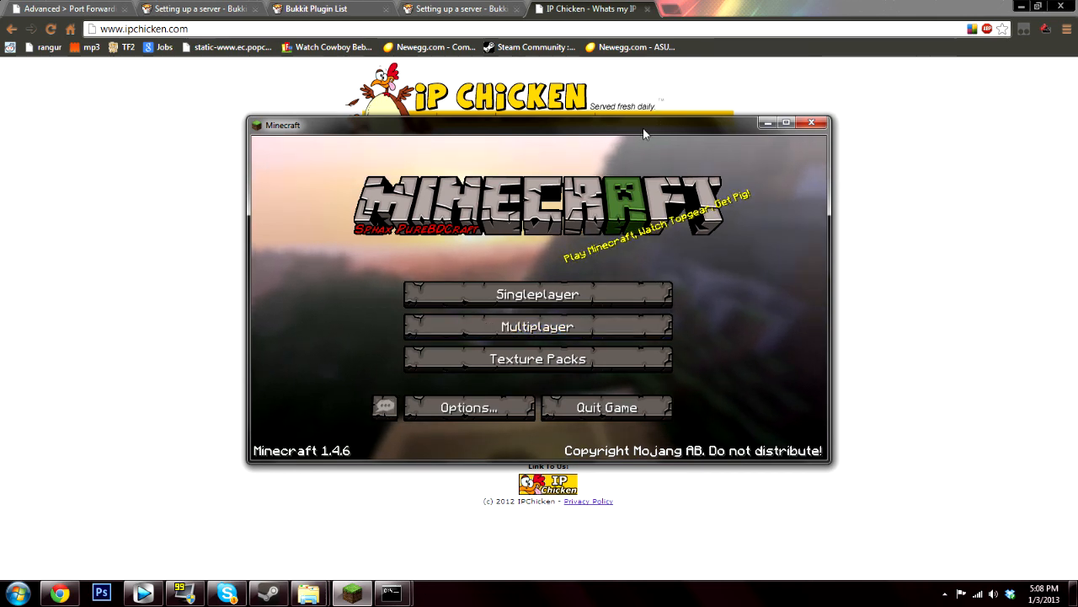
left_click_drag(644, 133, 765, 137)
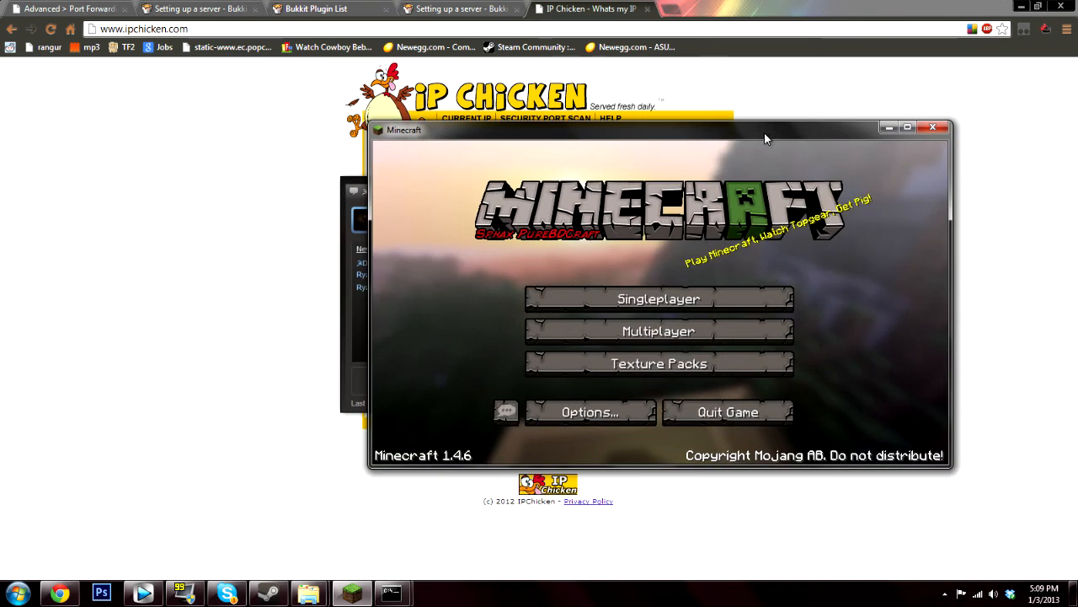
left_click(699, 331)
left_click(658, 284)
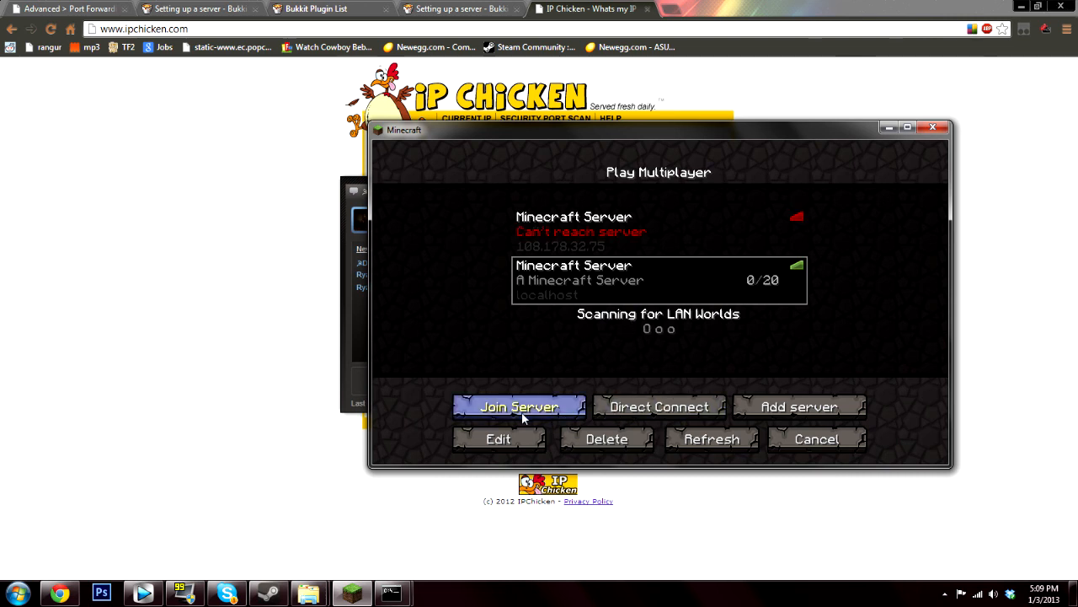
left_click(799, 407)
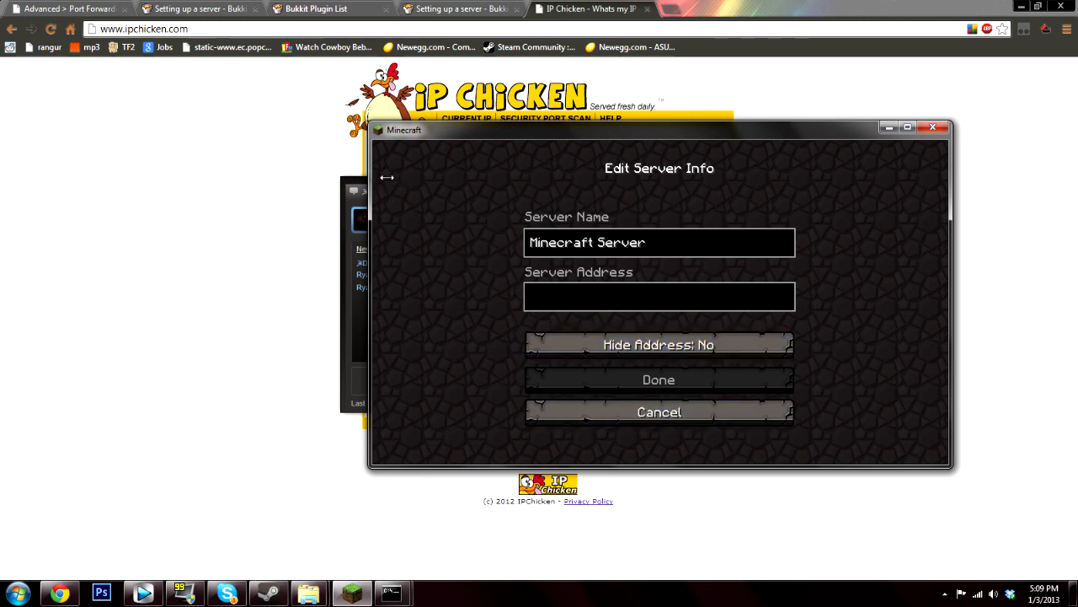
left_click(619, 410)
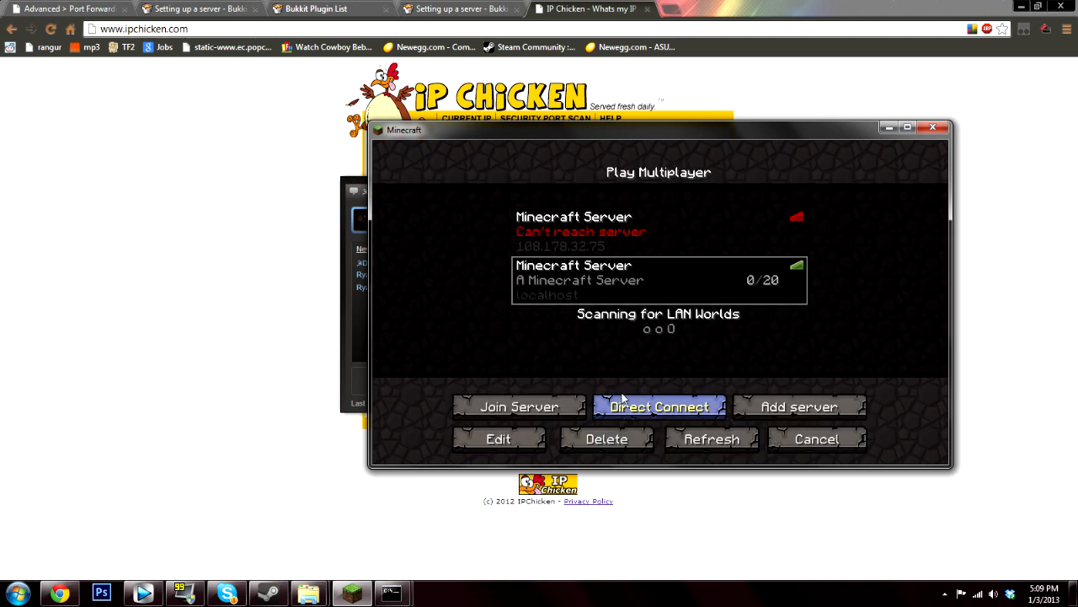
- Join the localhost server, maximize the Minecraft window, and return to the game
double_click(656, 283)
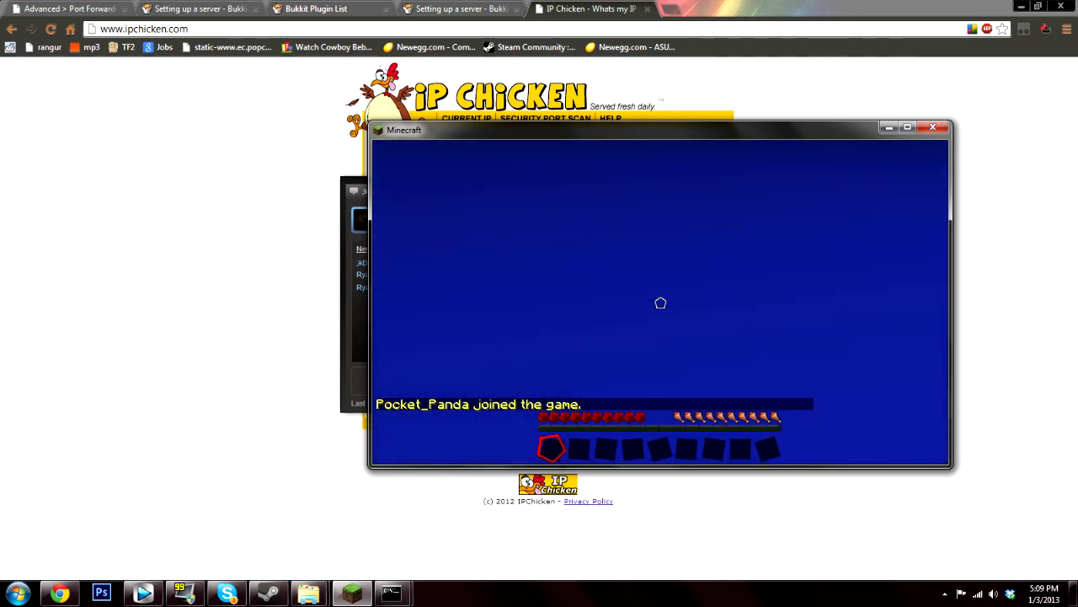
left_click(907, 126)
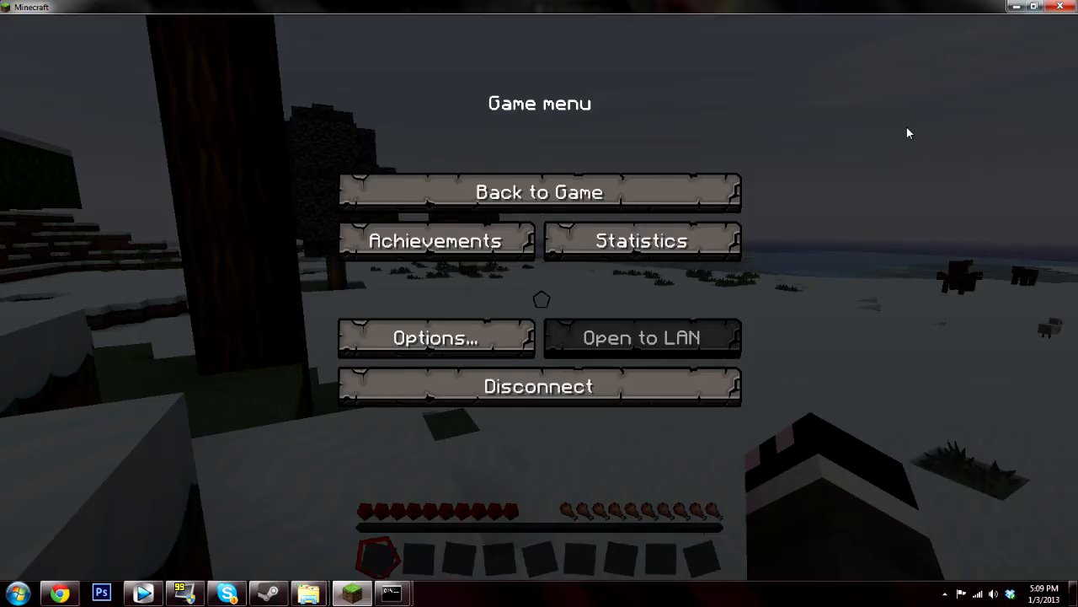
left_click(671, 186)
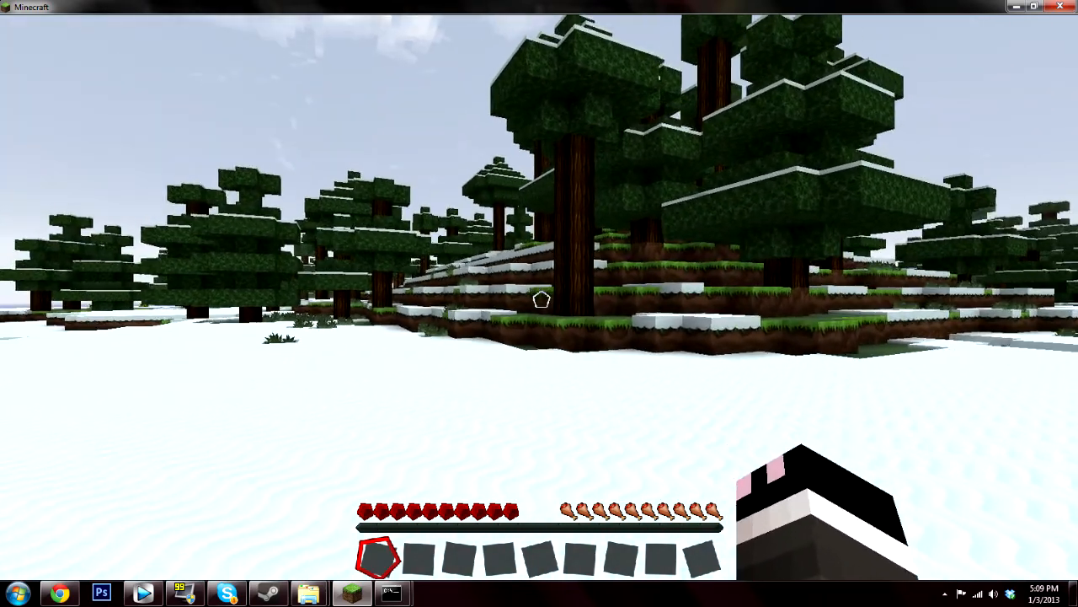
- Try to teleport to the other player by running /tp with that player's username in chat
type("/tp")
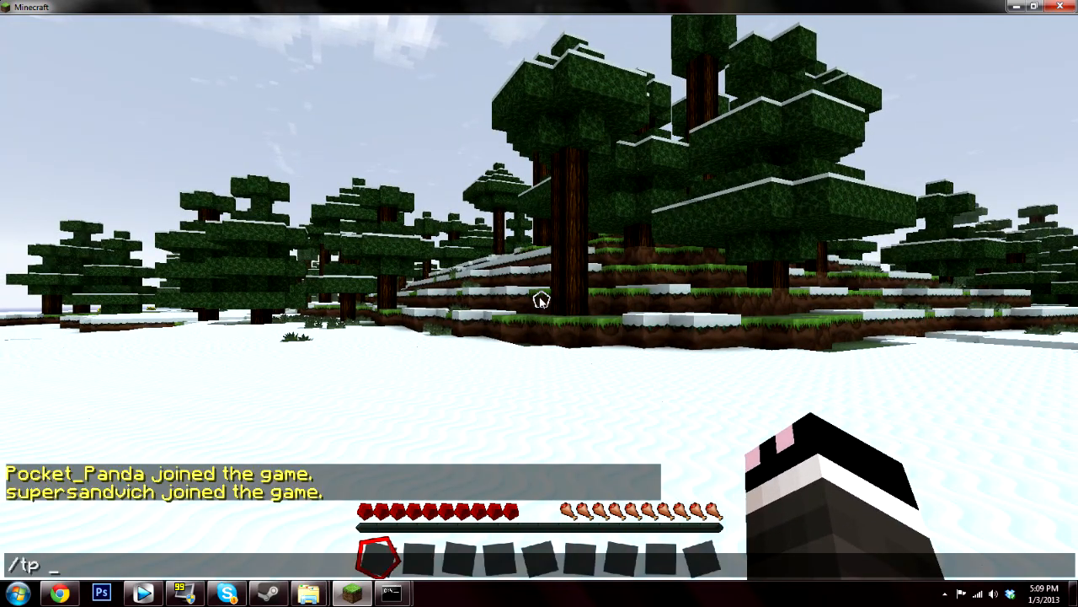
type(" supersand")
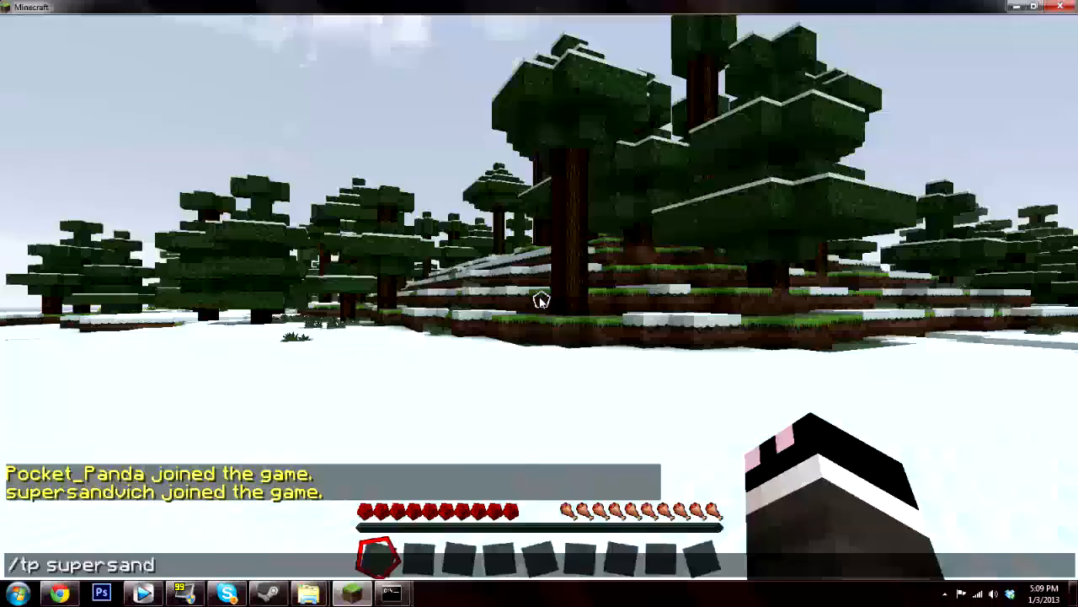
type("vich")
key("Return")
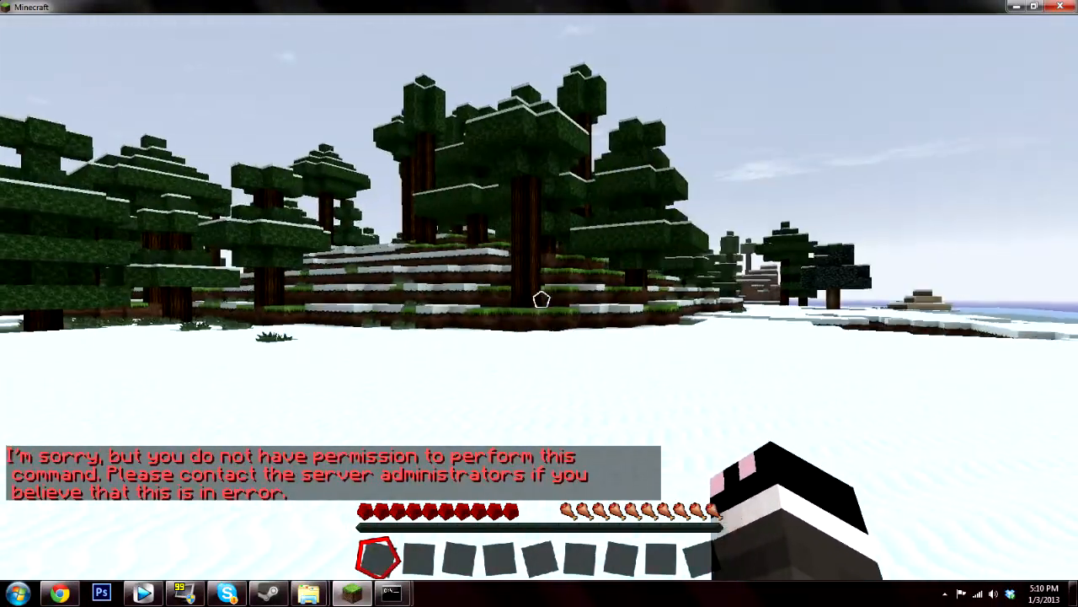
- Walk across the snow along the terraced hill towards the other player, swinging the arm at them
key("w")
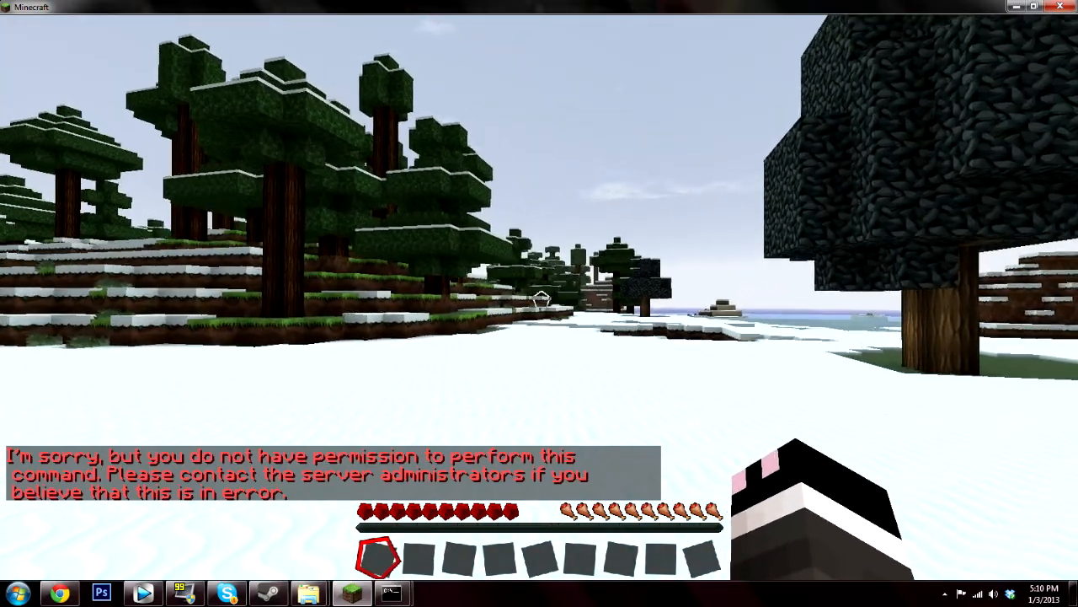
key("Tab")
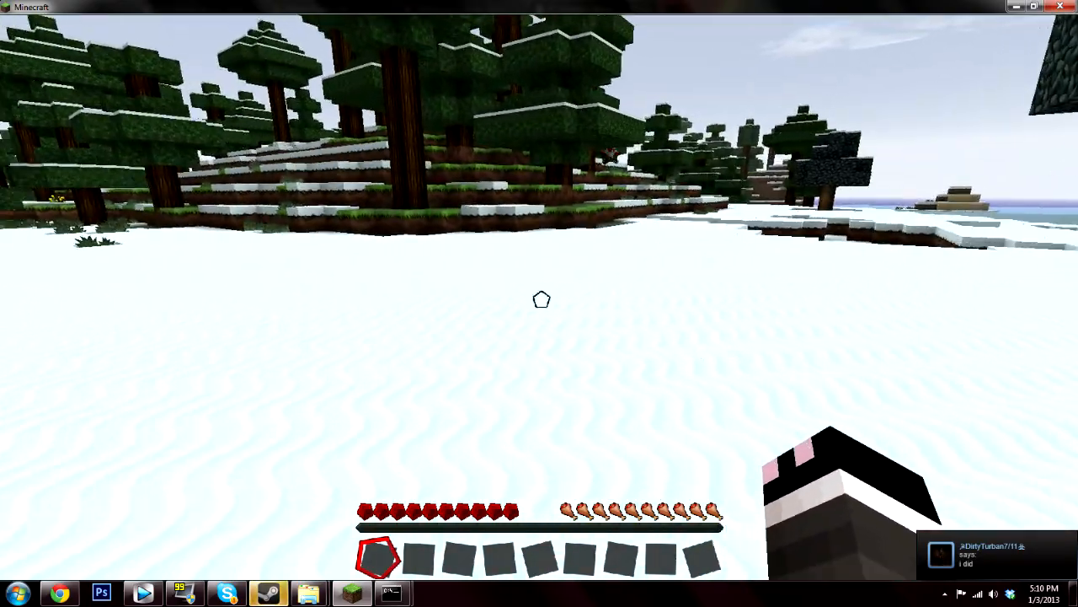
key("w")
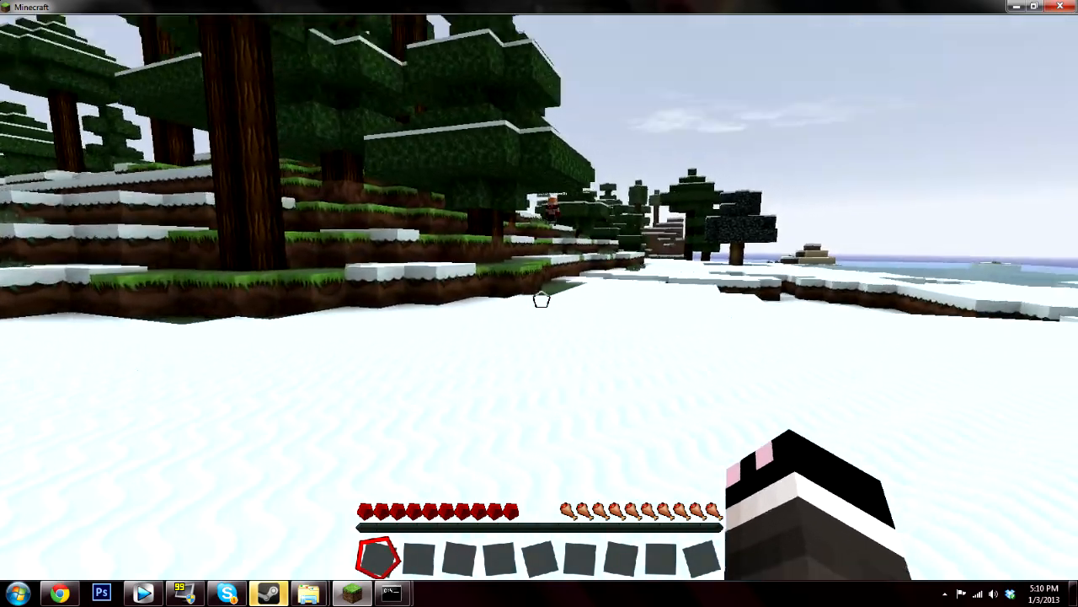
left_click(541, 299)
left_click(540, 300)
left_click(540, 300)
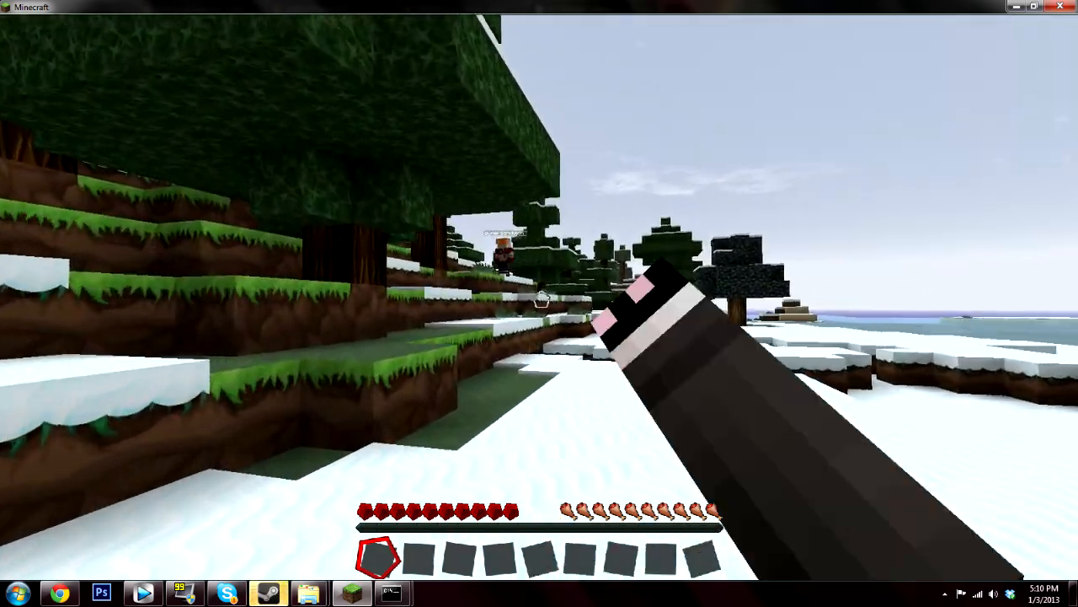